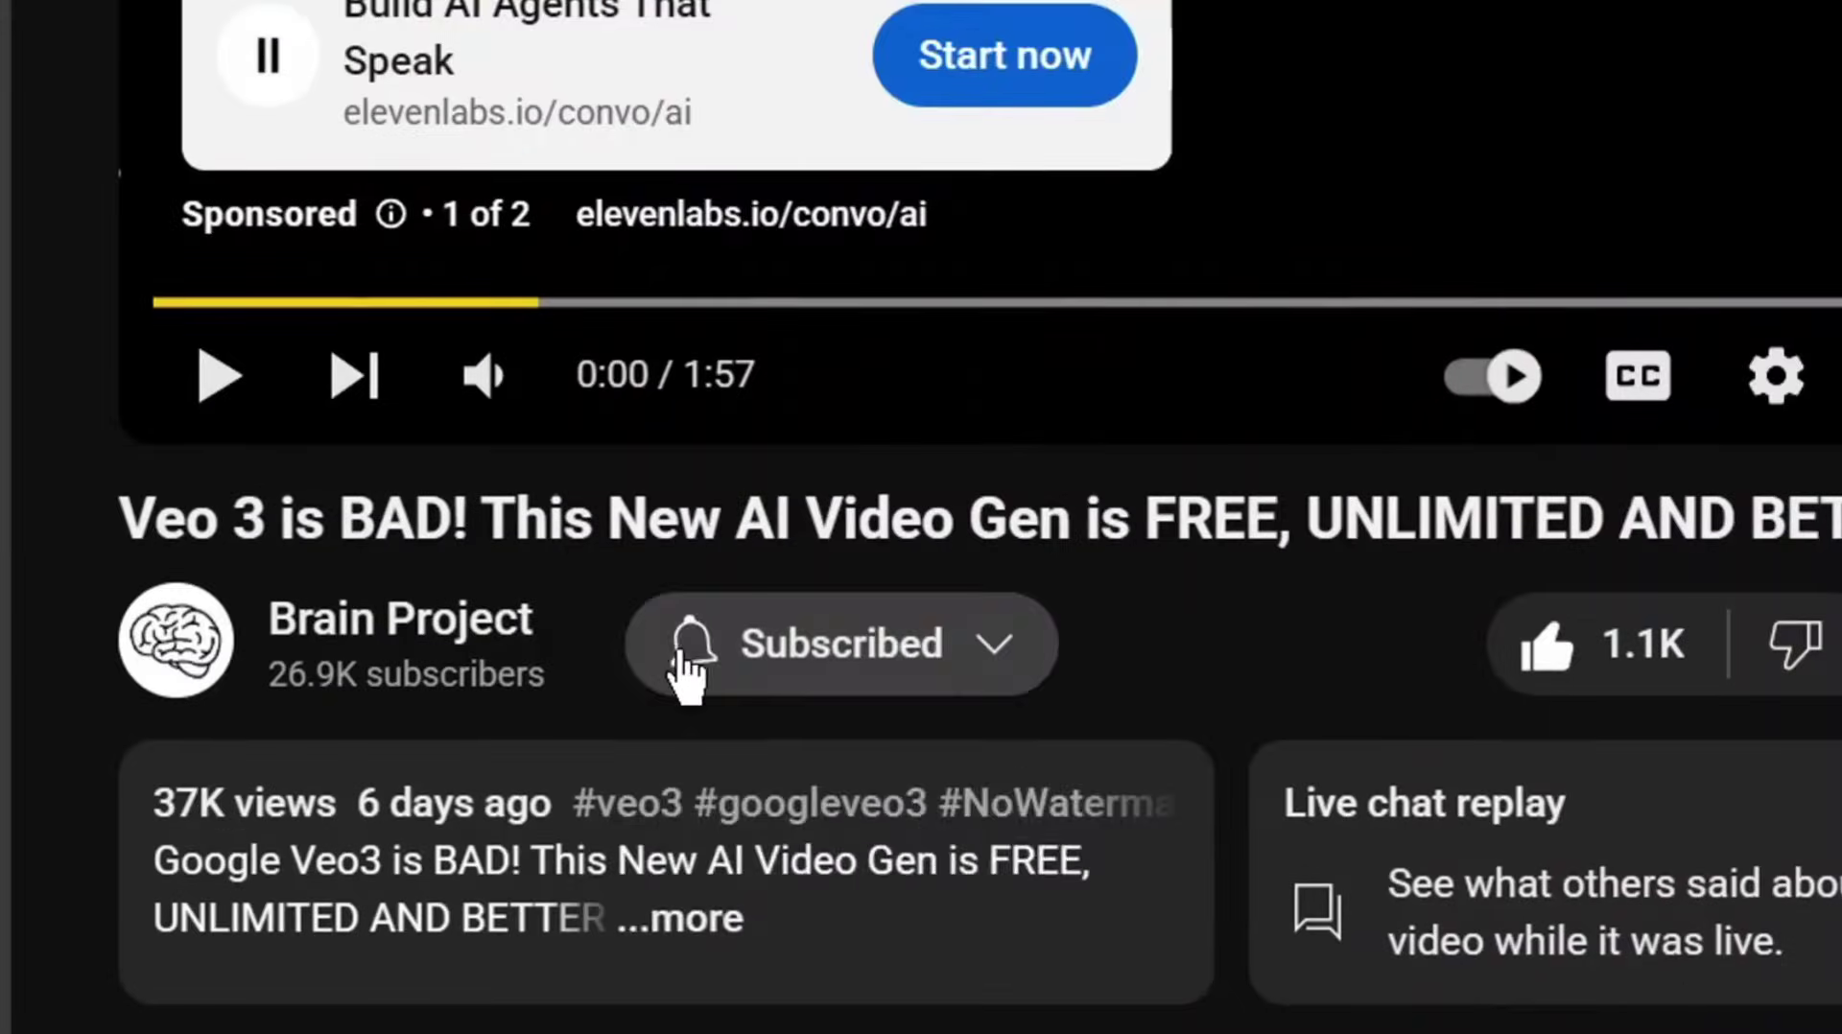
Post the comment 'I want the full document' on the Veo 3 video
{"action": "scroll", "coordinate": [817, 795], "scroll_direction": "down", "scroll_amount": 4}
{"action": "left_click", "coordinate": [1205, 854]}
{"action": "type", "text": "I want the full do"}
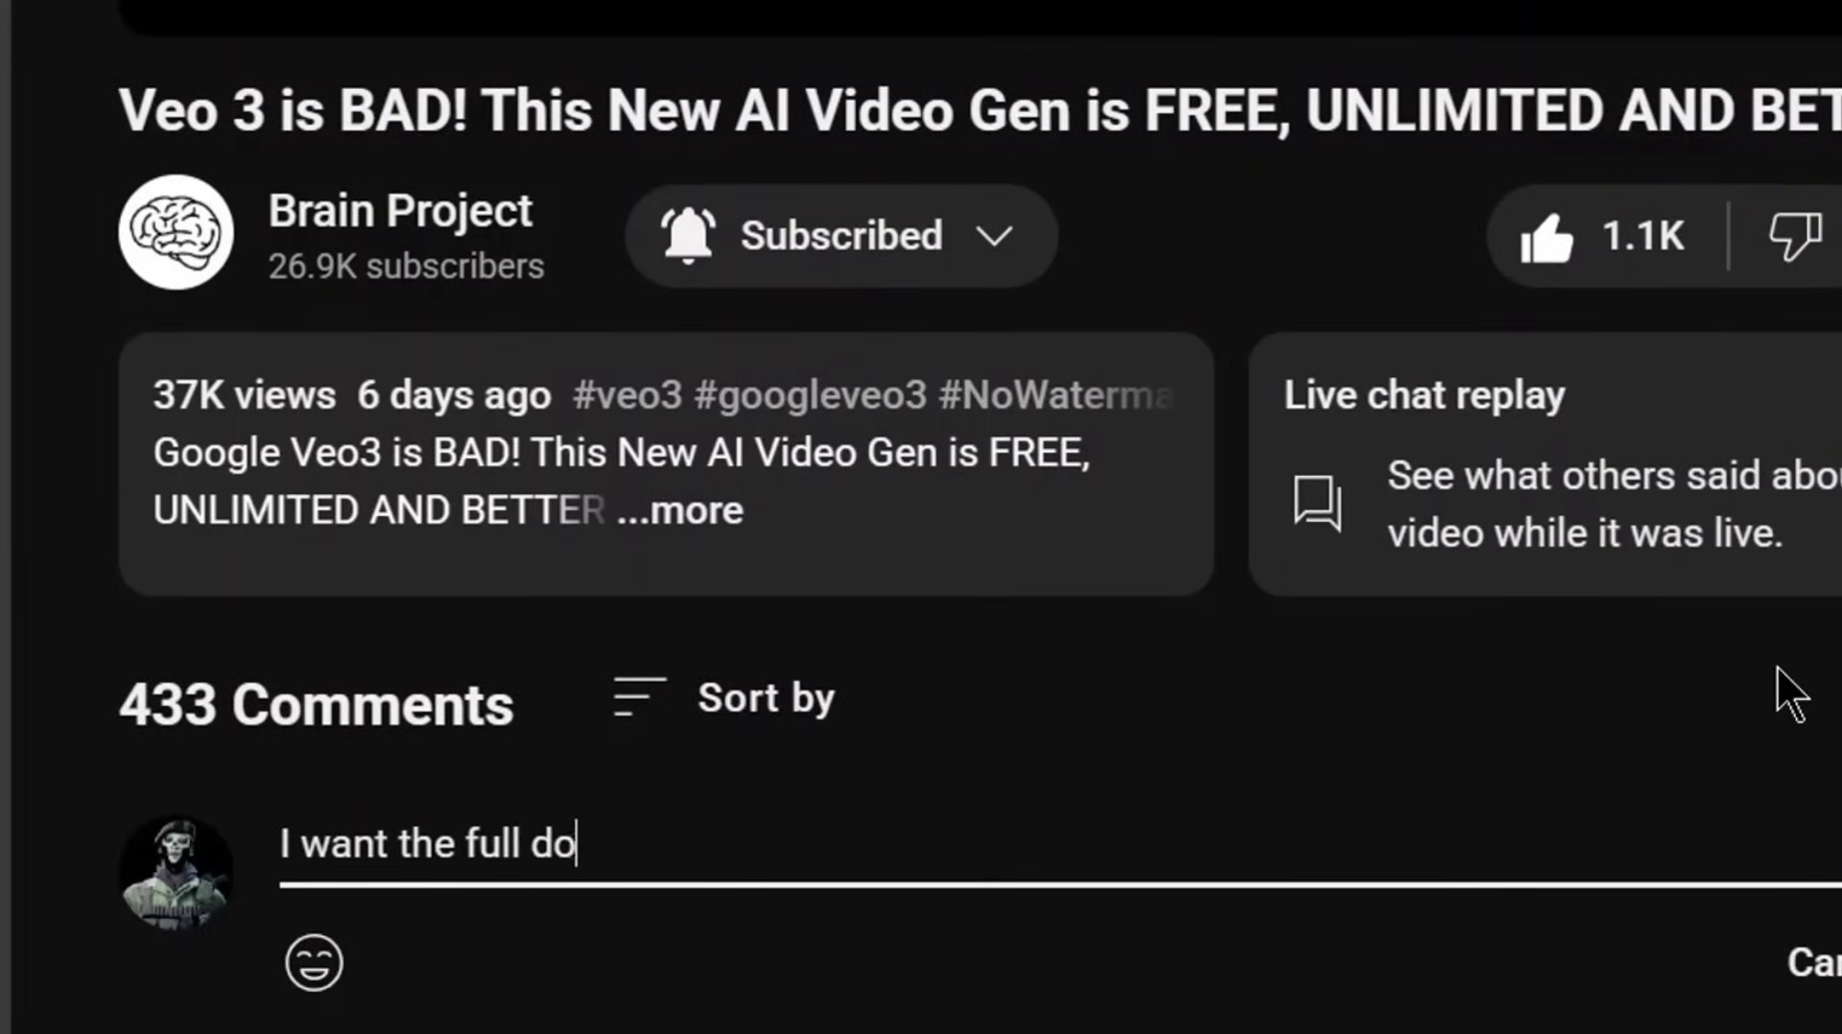
{"action": "type", "text": "cument"}
{"action": "left_click", "coordinate": [1838, 964]}
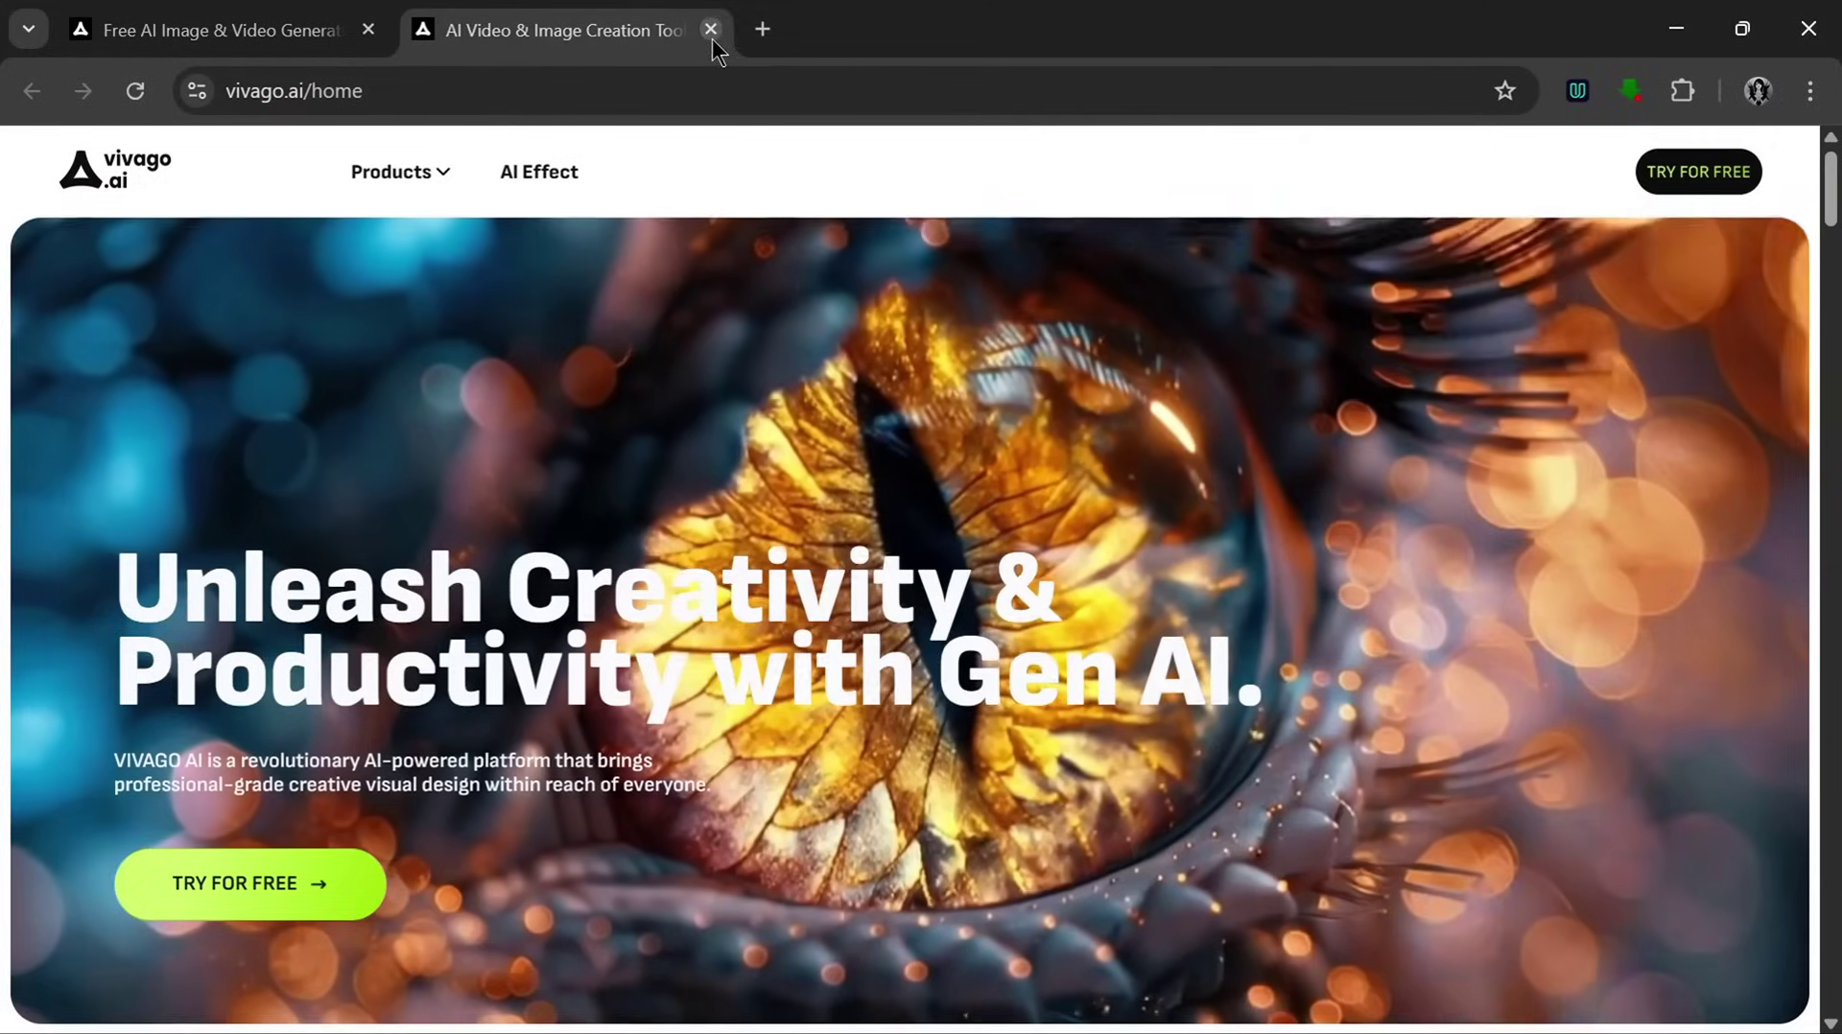
Close the extra Vivago home tab and browse the full template gallery
{"action": "left_click", "coordinate": [716, 21]}
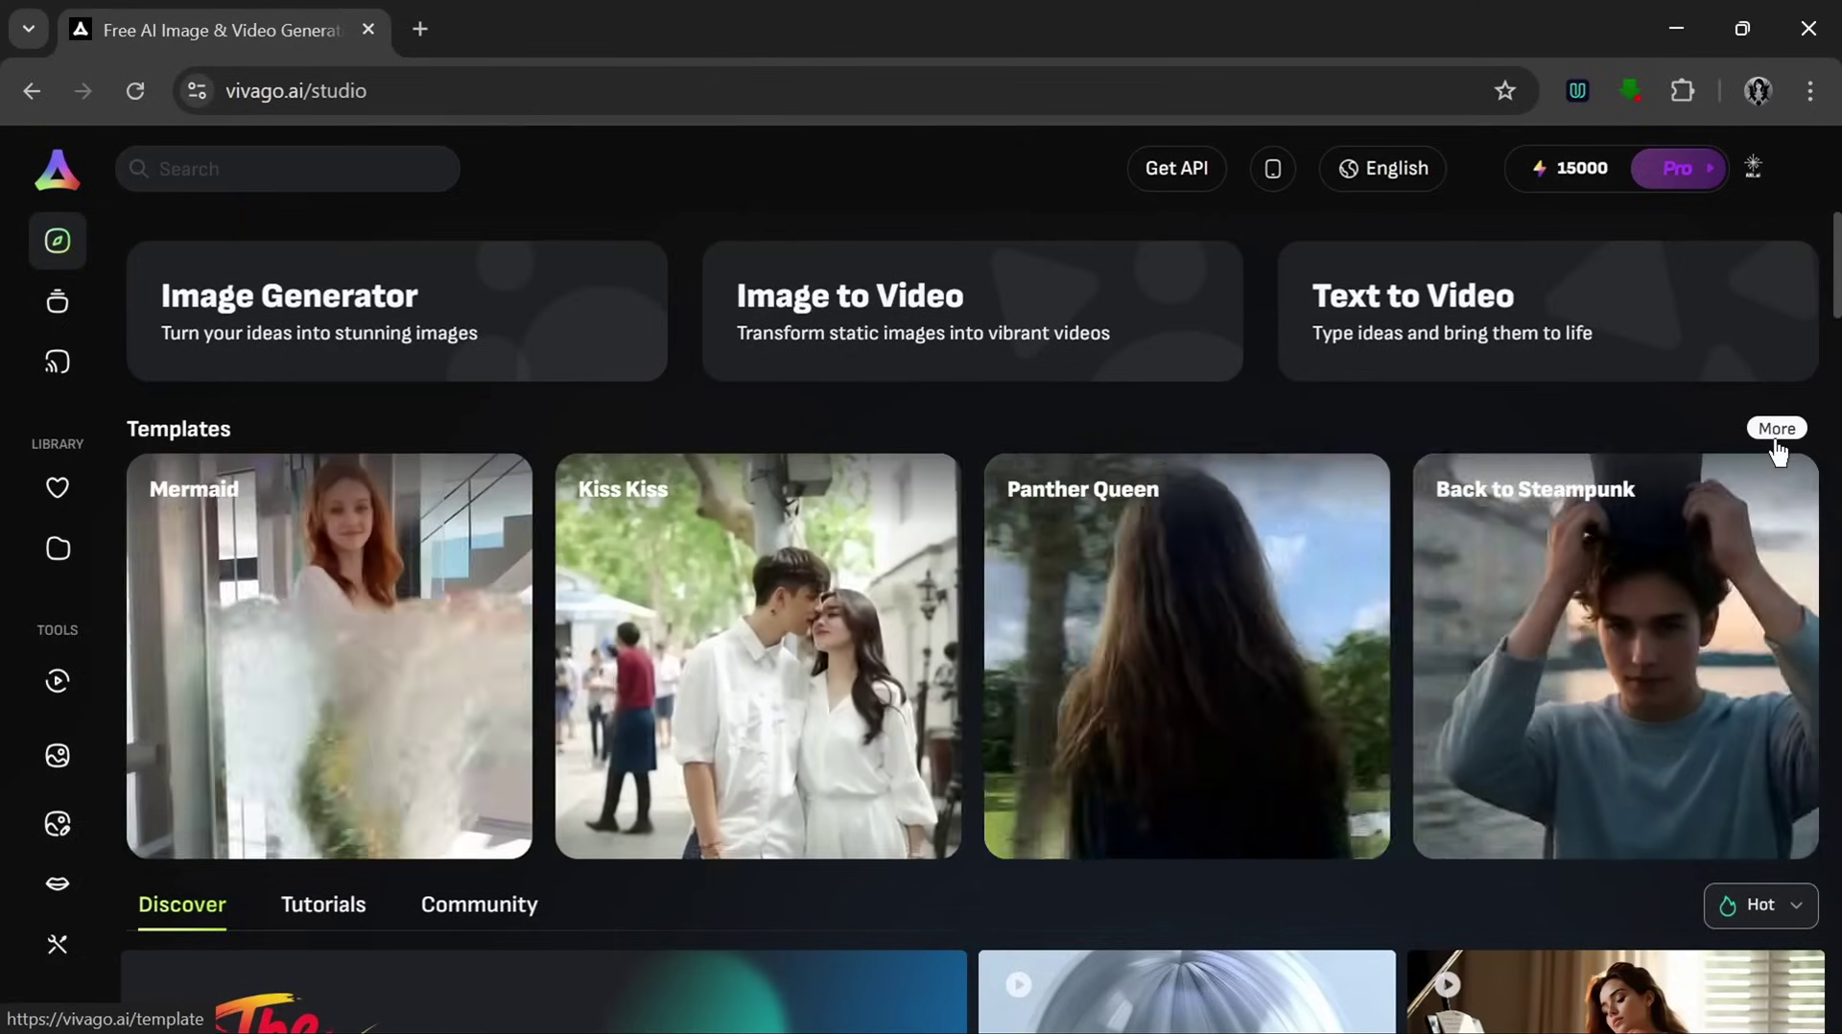
{"action": "left_click", "coordinate": [1775, 437]}
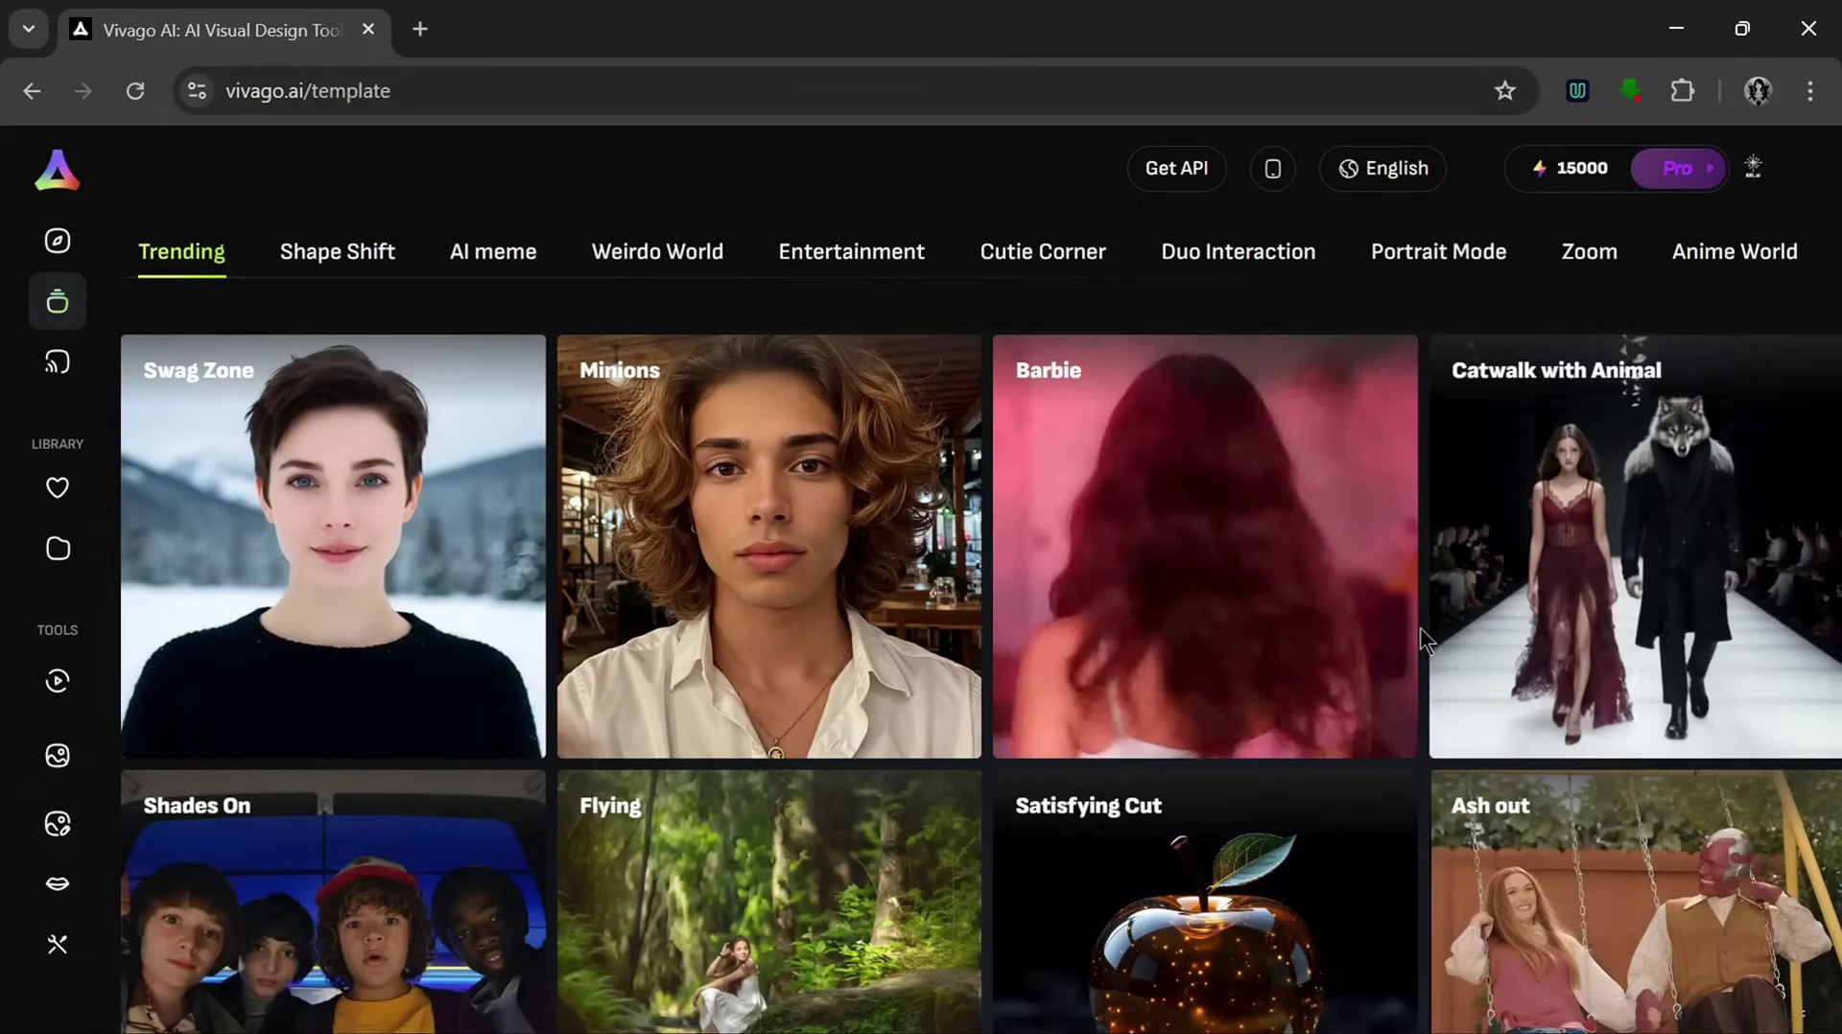
{"action": "scroll", "coordinate": [1418, 632], "scroll_direction": "down", "scroll_amount": 5}
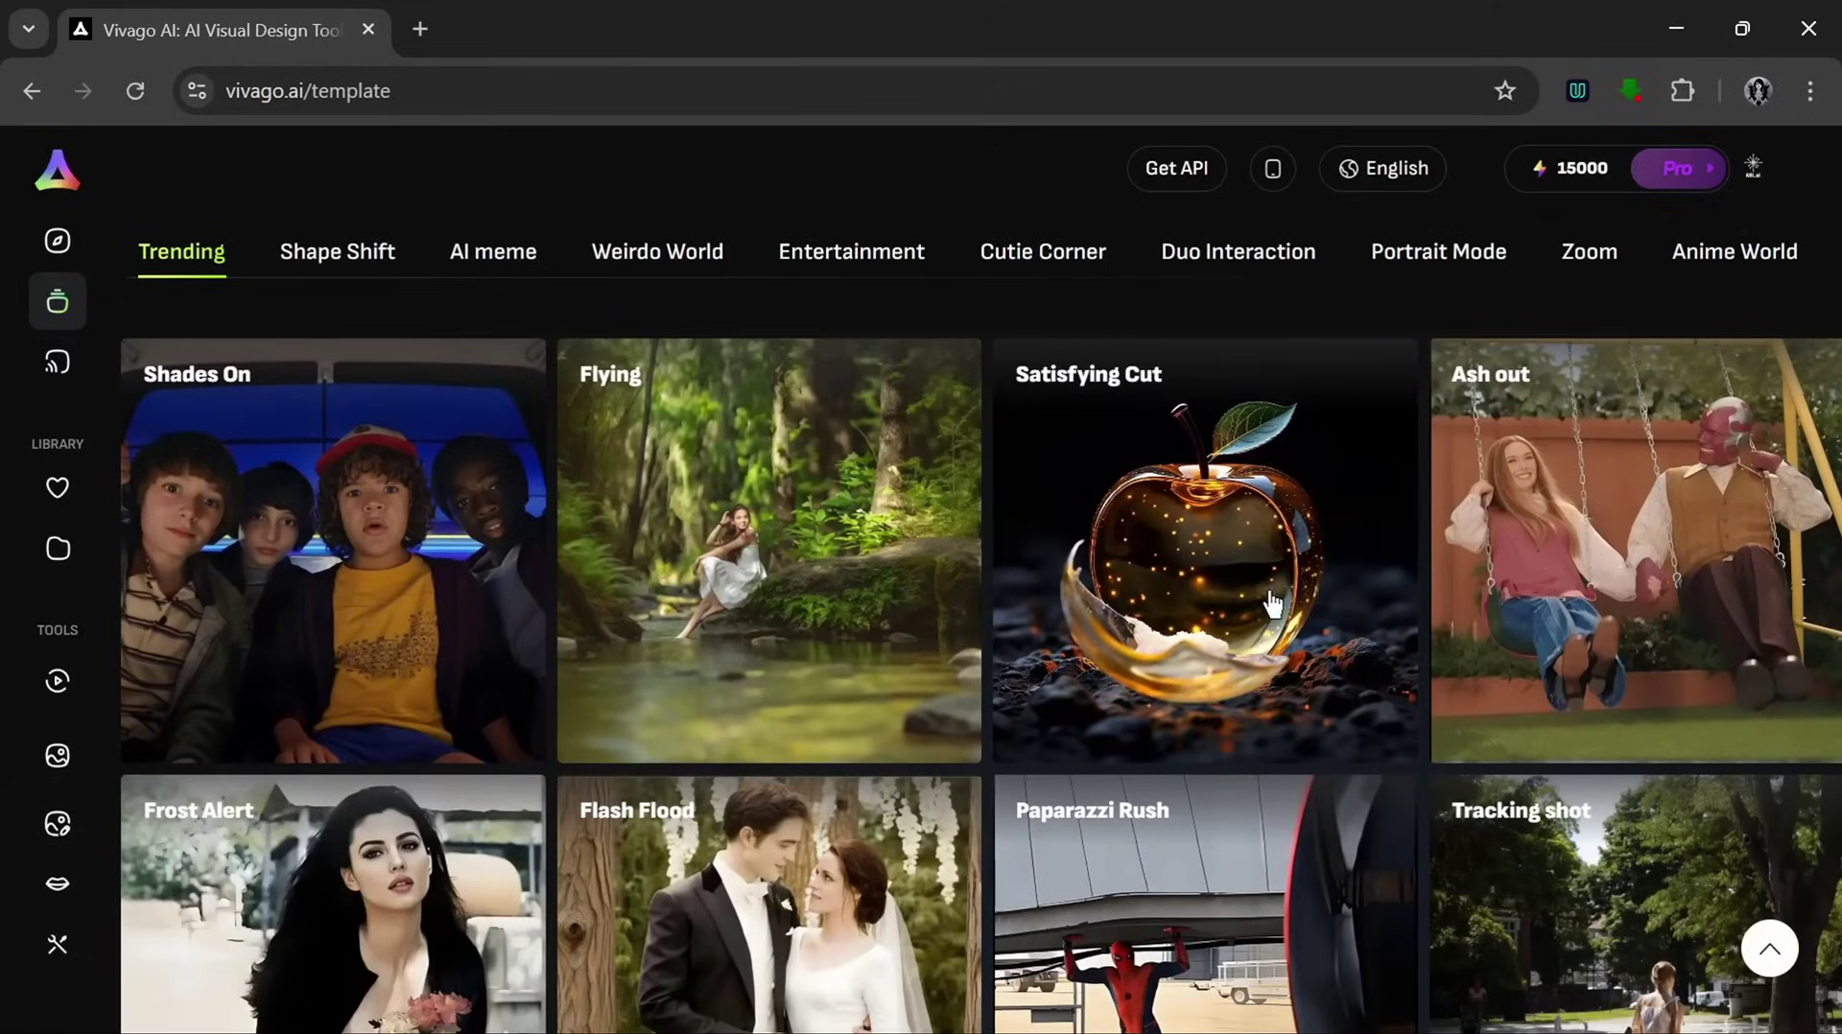
Return to the studio's Discover feed and scroll through the community creations
{"action": "left_click", "coordinate": [58, 240]}
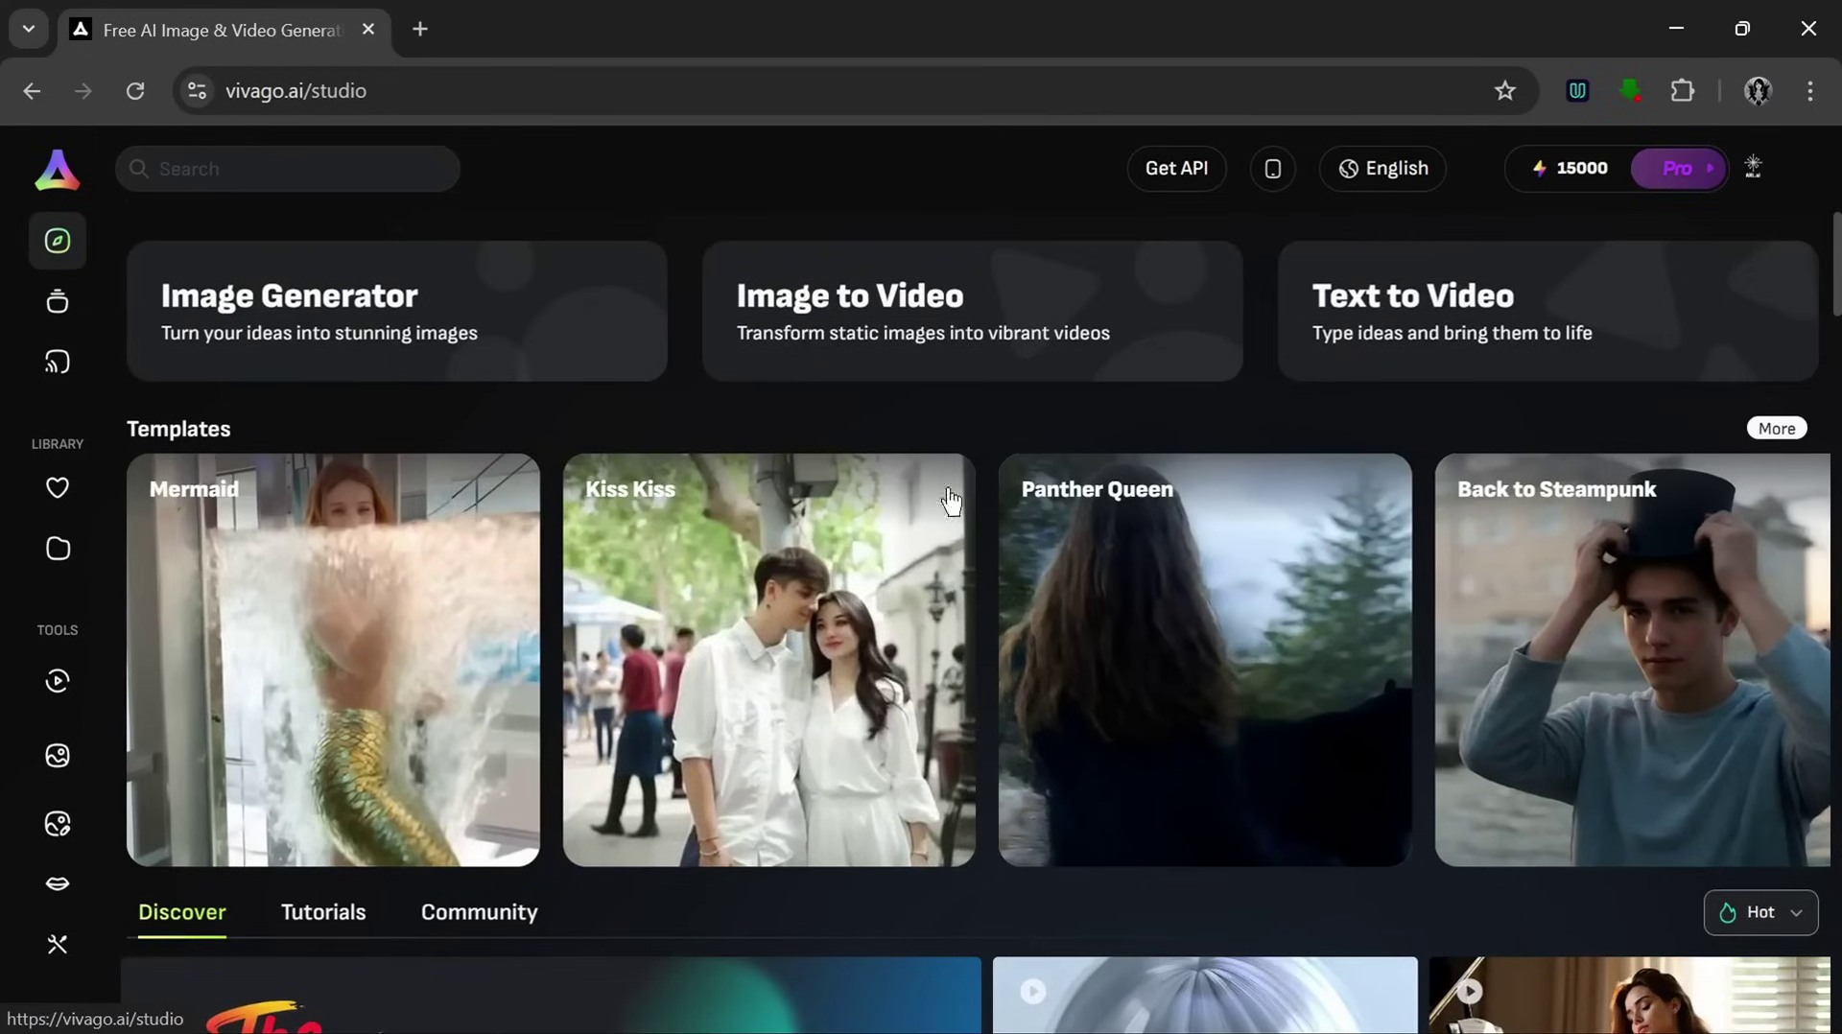
{"action": "scroll", "coordinate": [1032, 520], "scroll_direction": "down", "scroll_amount": 10}
{"action": "scroll", "coordinate": [1033, 520], "scroll_direction": "up", "scroll_amount": 6}
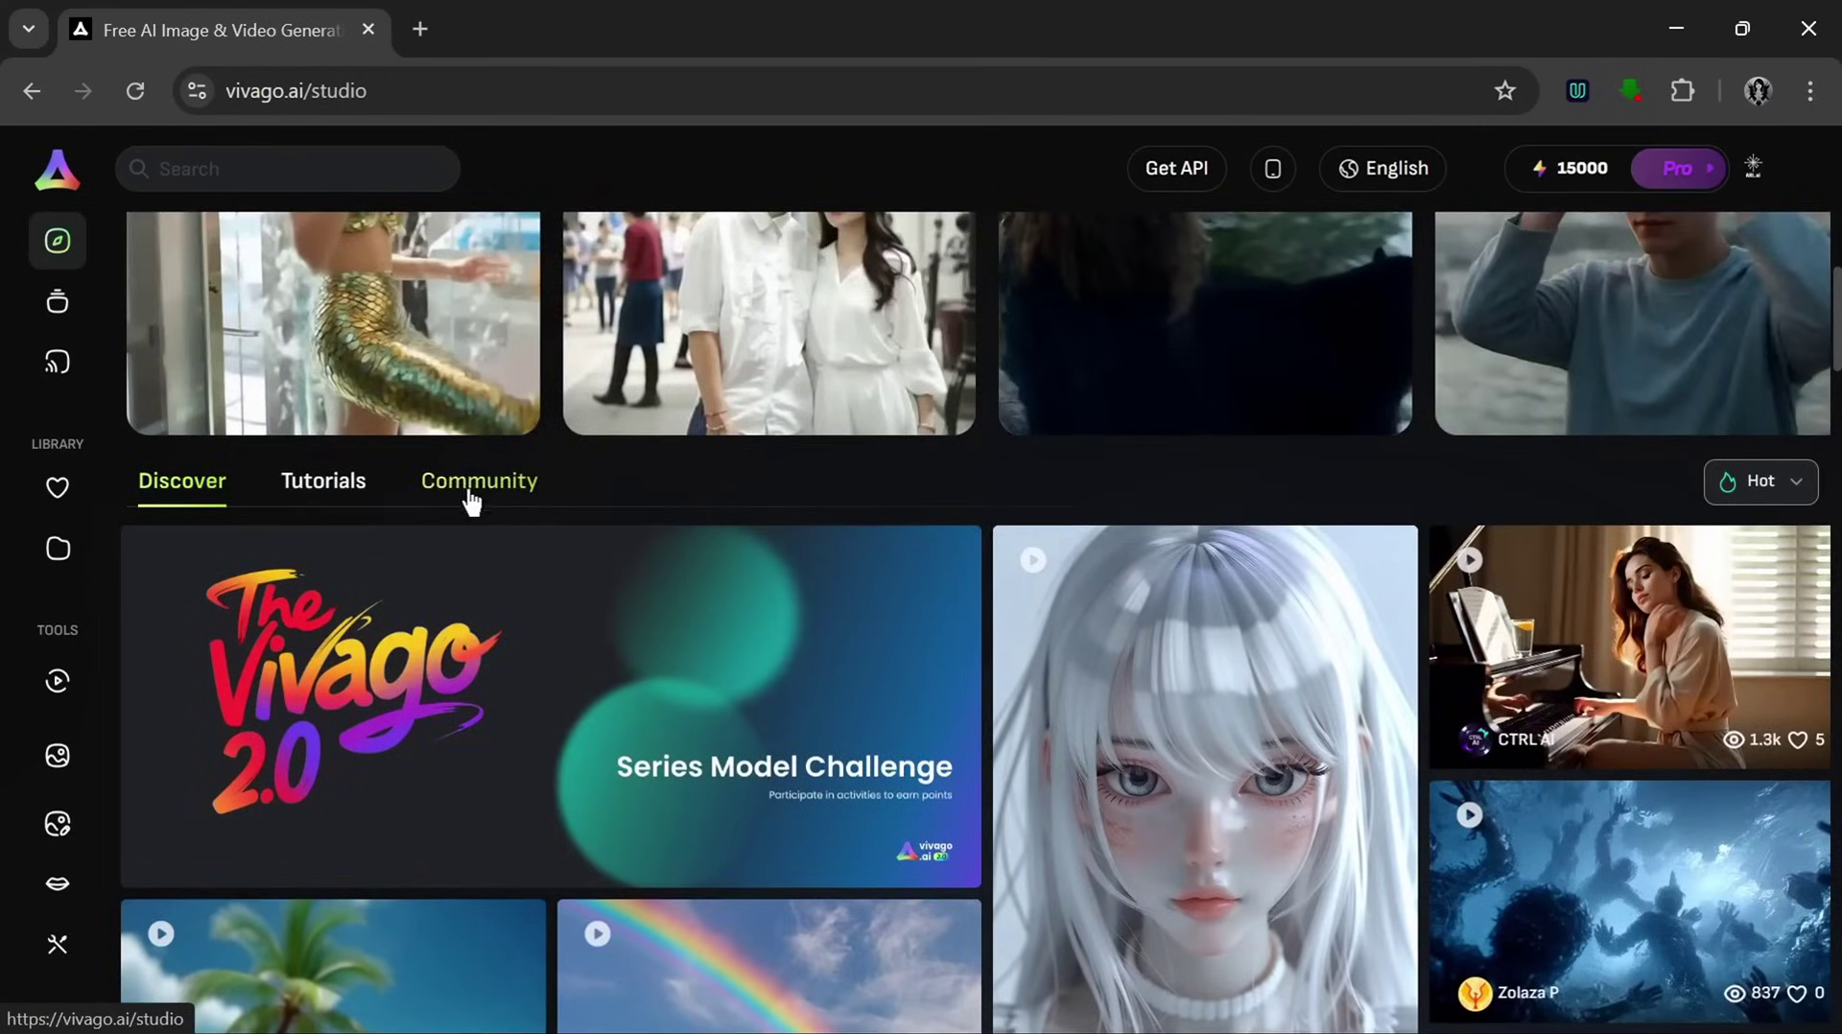
{"action": "scroll", "coordinate": [1041, 718], "scroll_direction": "down", "scroll_amount": 6}
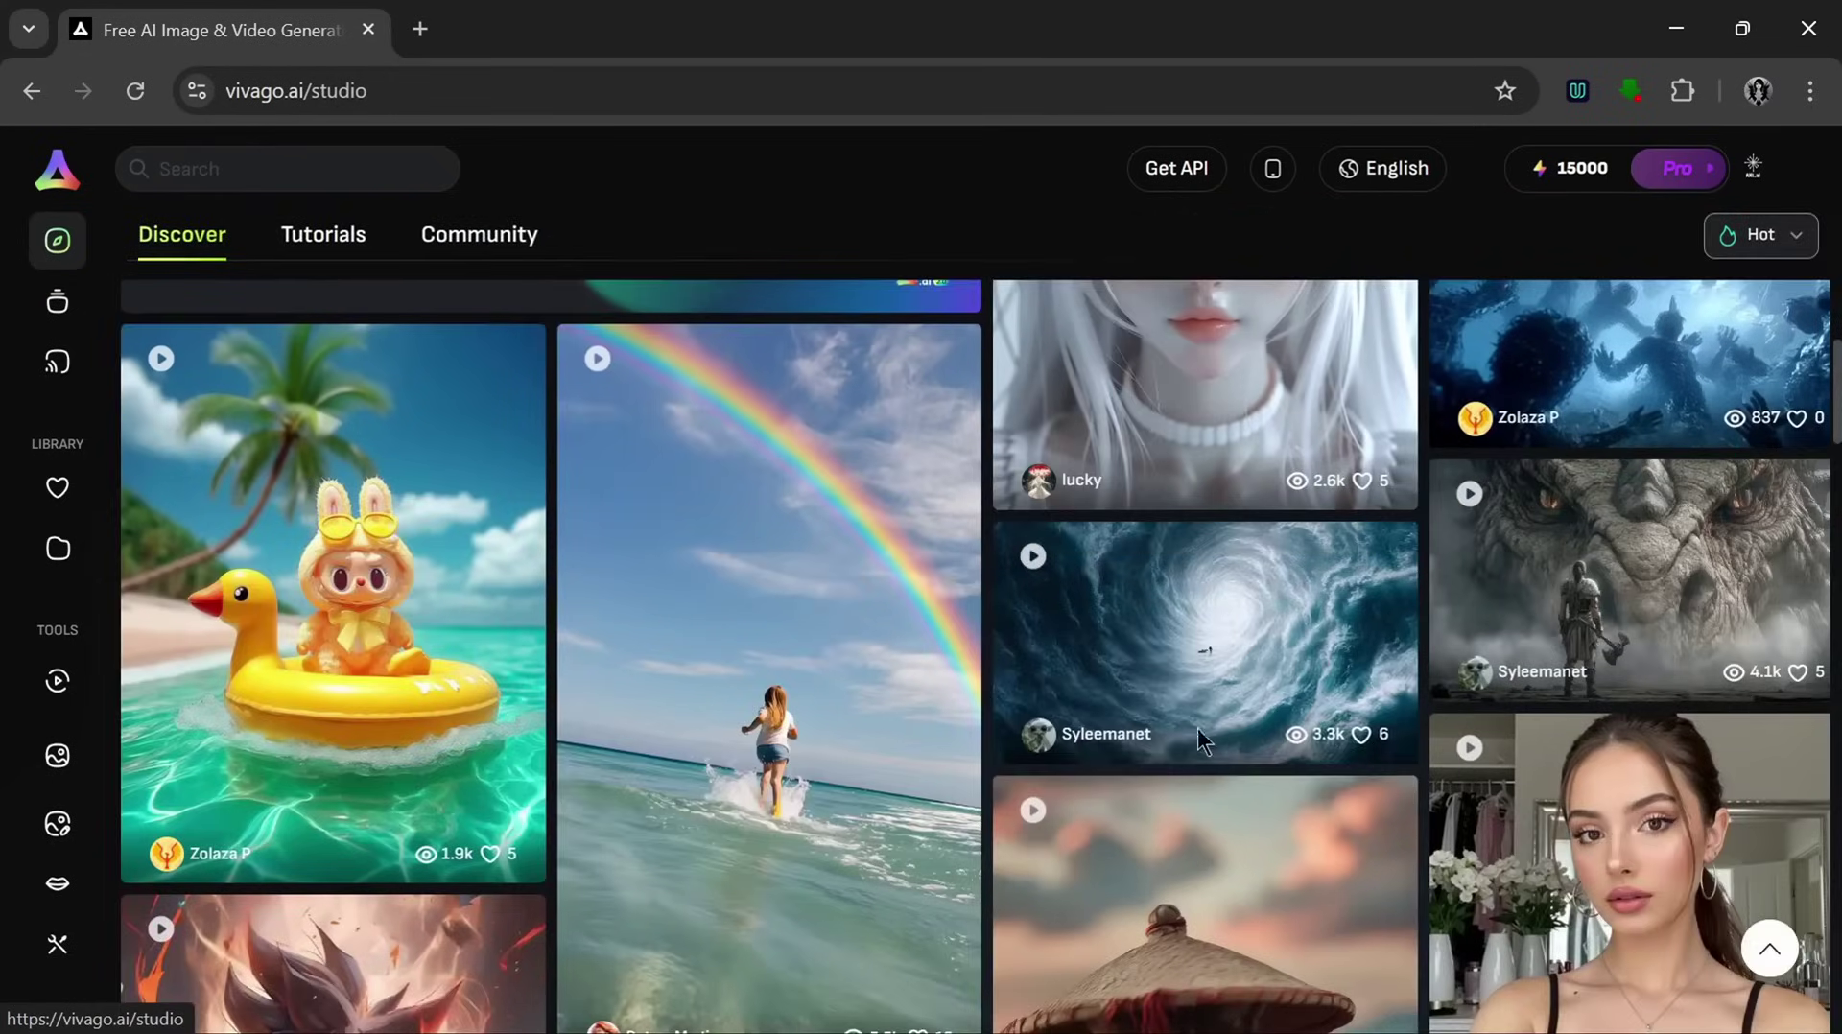
{"action": "scroll", "coordinate": [1199, 739], "scroll_direction": "down", "scroll_amount": 4}
{"action": "scroll", "coordinate": [1044, 717], "scroll_direction": "up", "scroll_amount": 4}
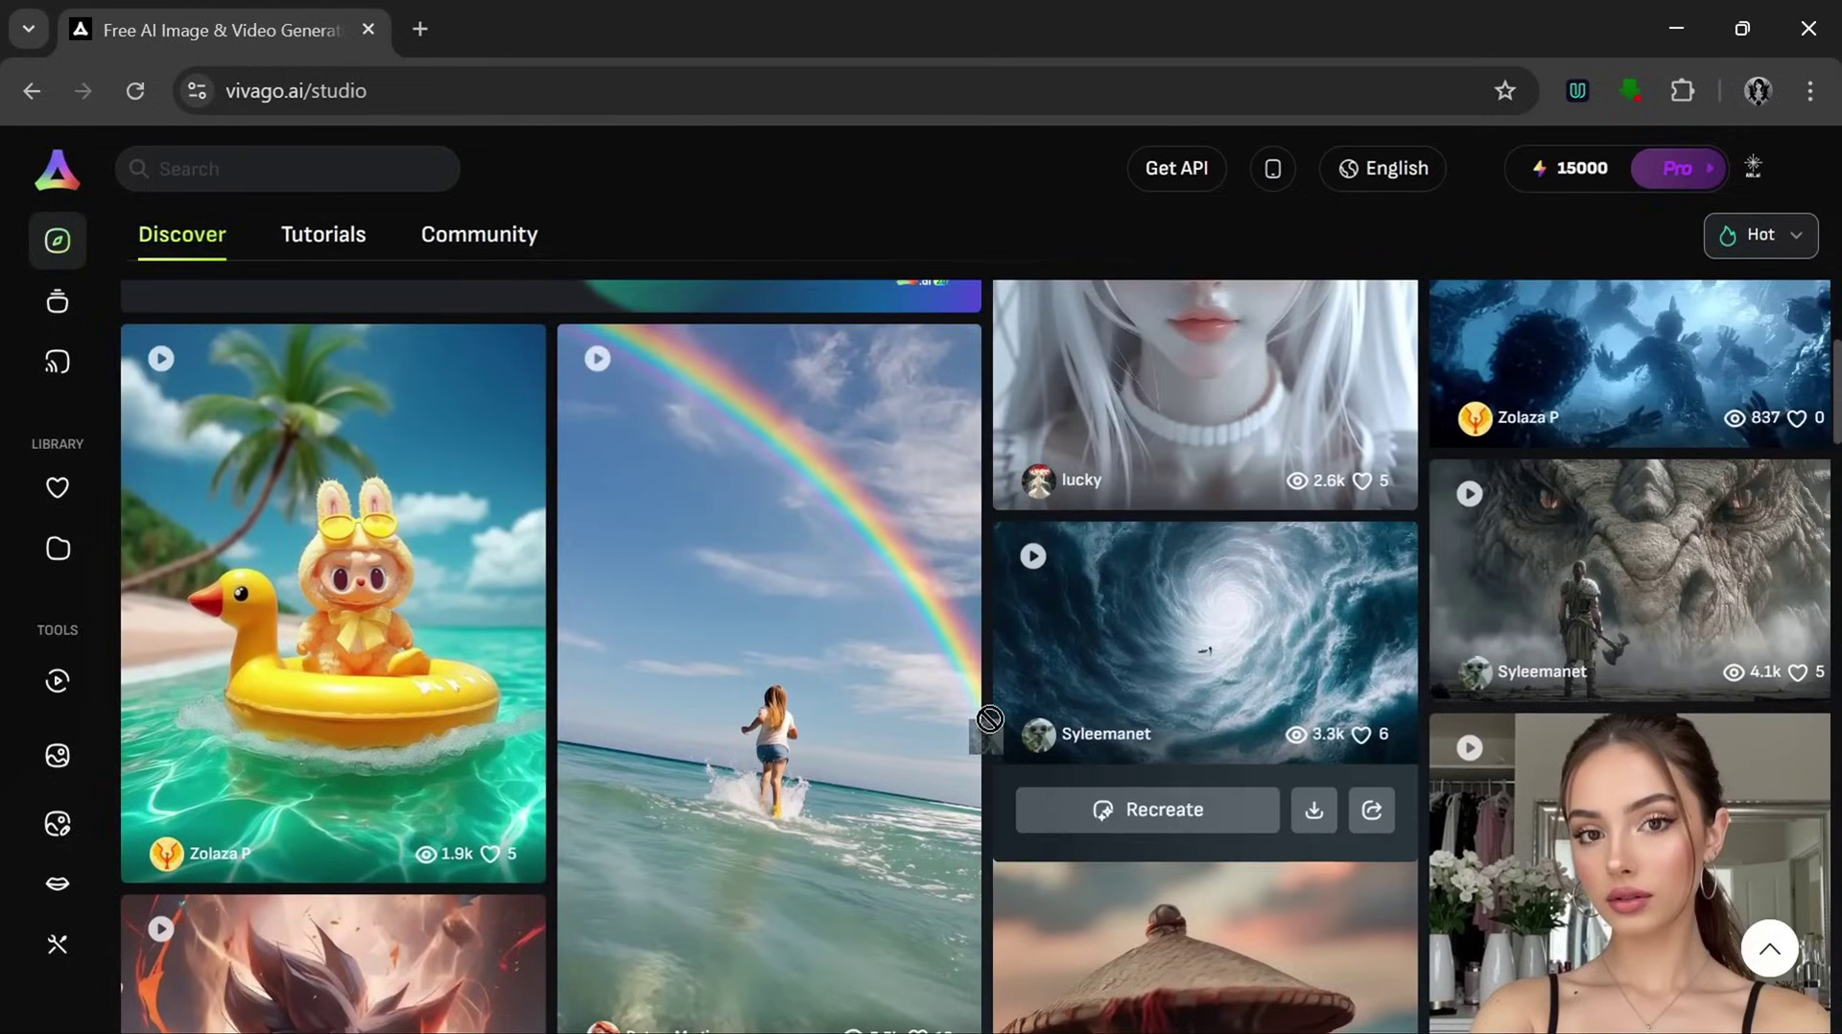
{"action": "scroll", "coordinate": [1007, 672], "scroll_direction": "up", "scroll_amount": 6}
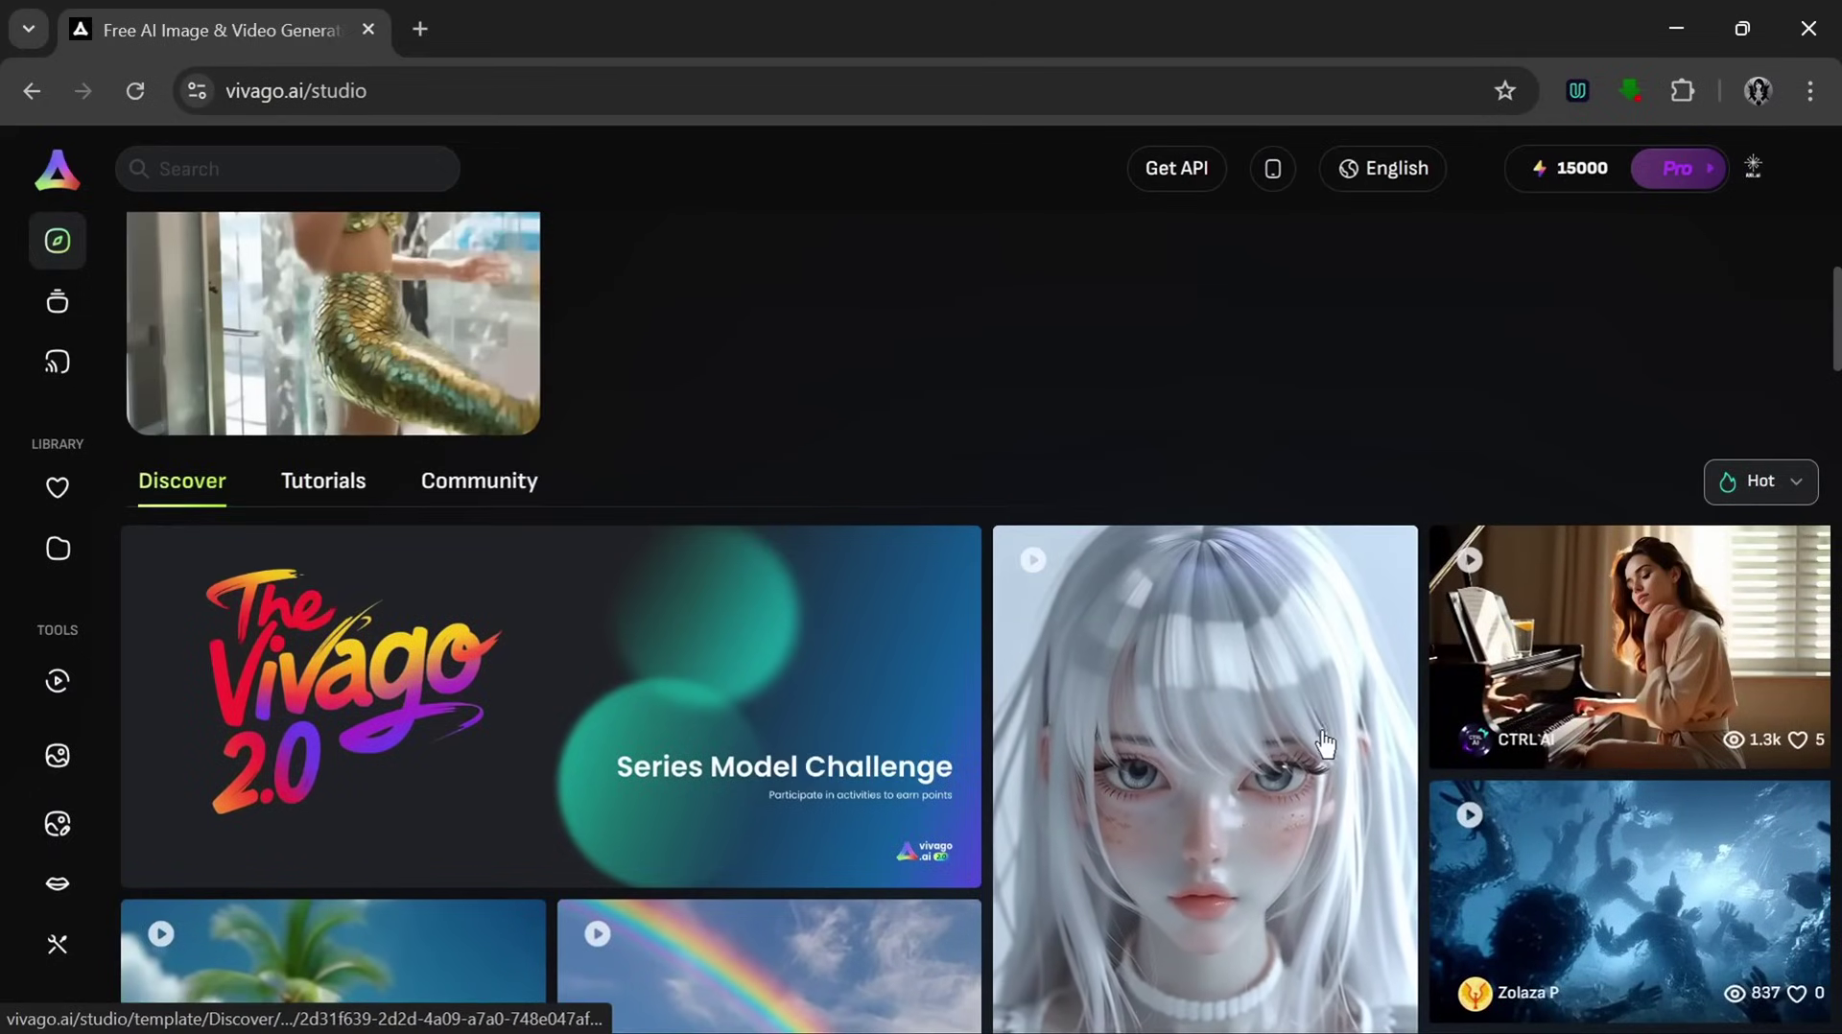
{"action": "scroll", "coordinate": [1325, 744], "scroll_direction": "down", "scroll_amount": 3}
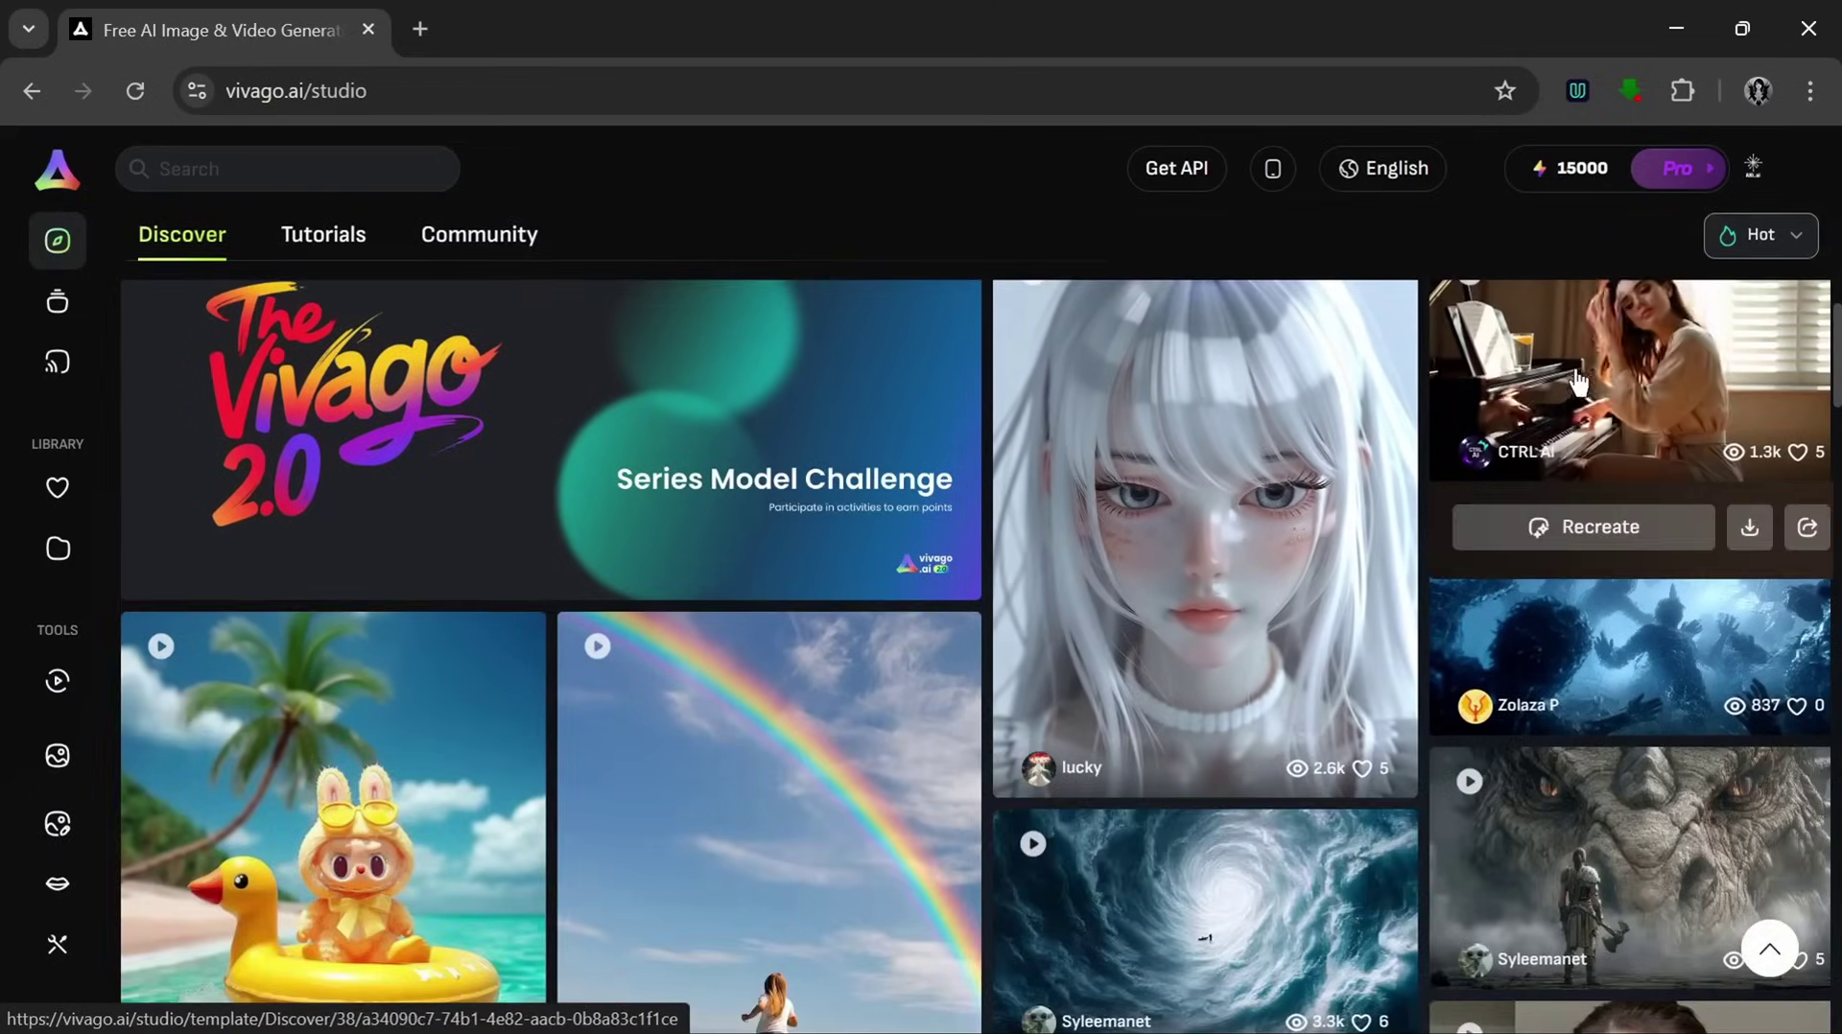
Open the white-haired girl video's details and watch it enlarged
{"action": "left_click", "coordinate": [1362, 614]}
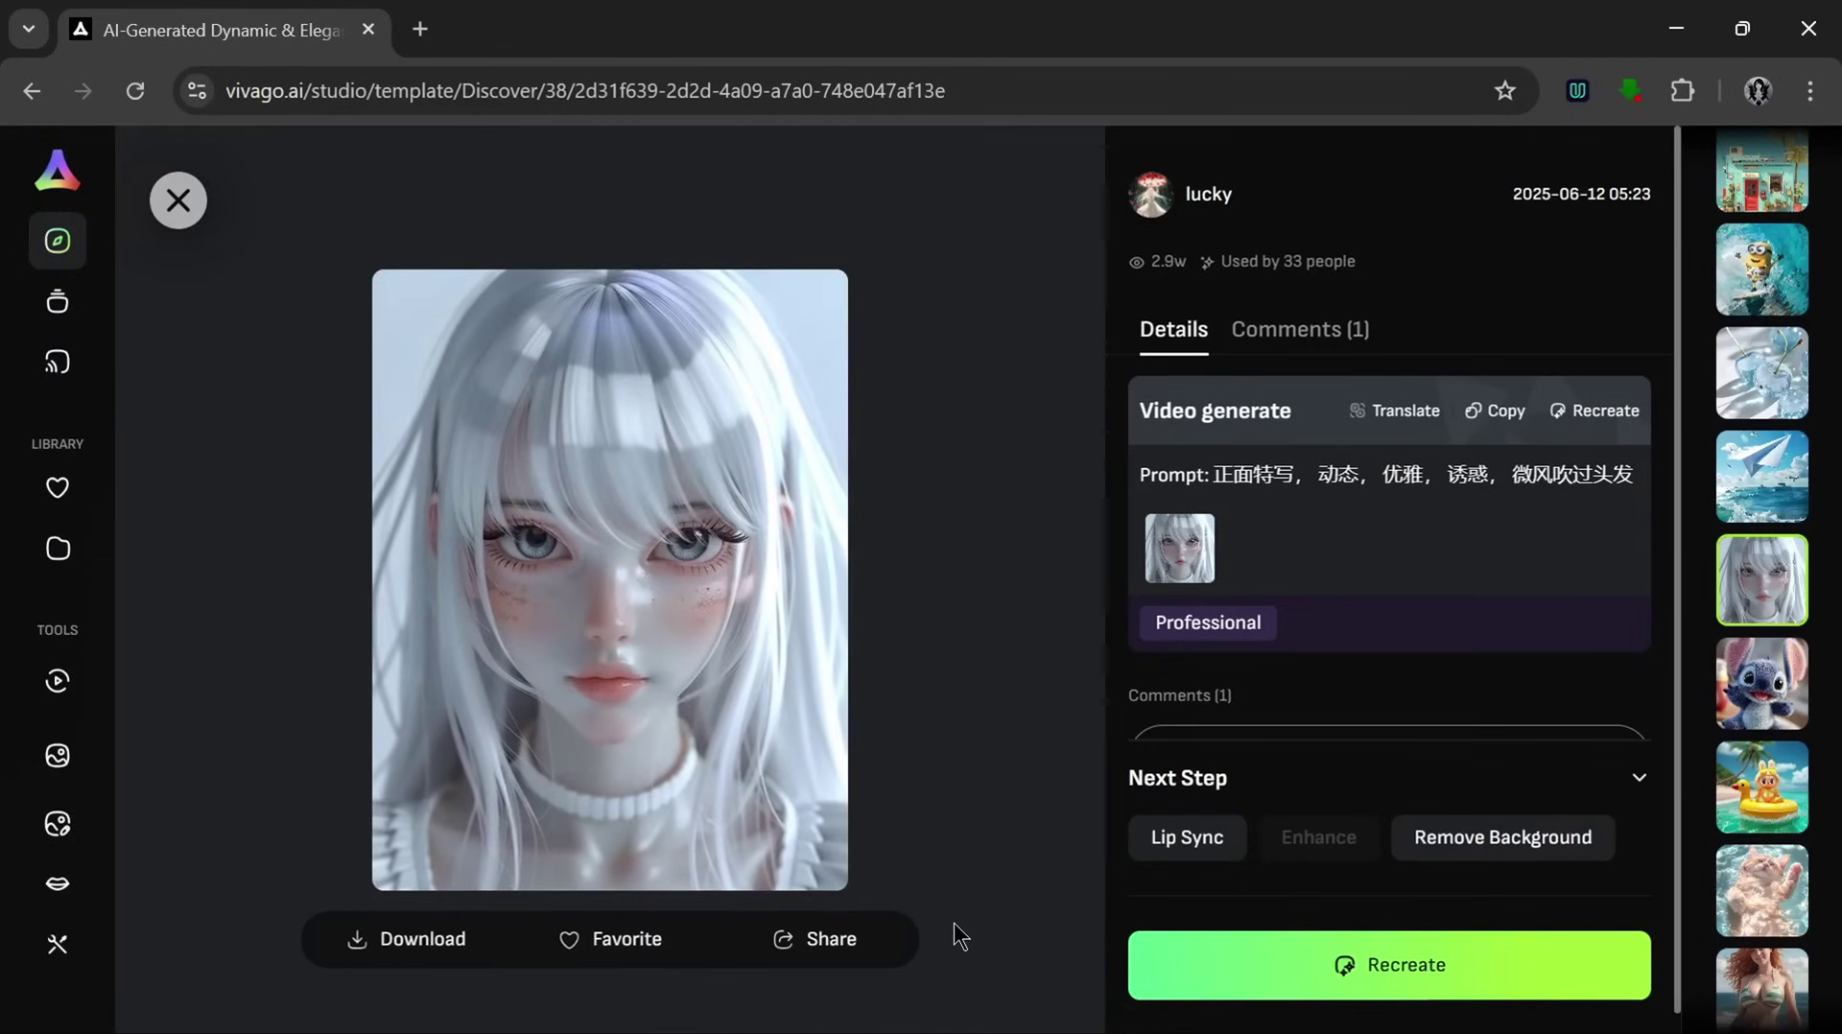
{"action": "left_click", "coordinate": [826, 859]}
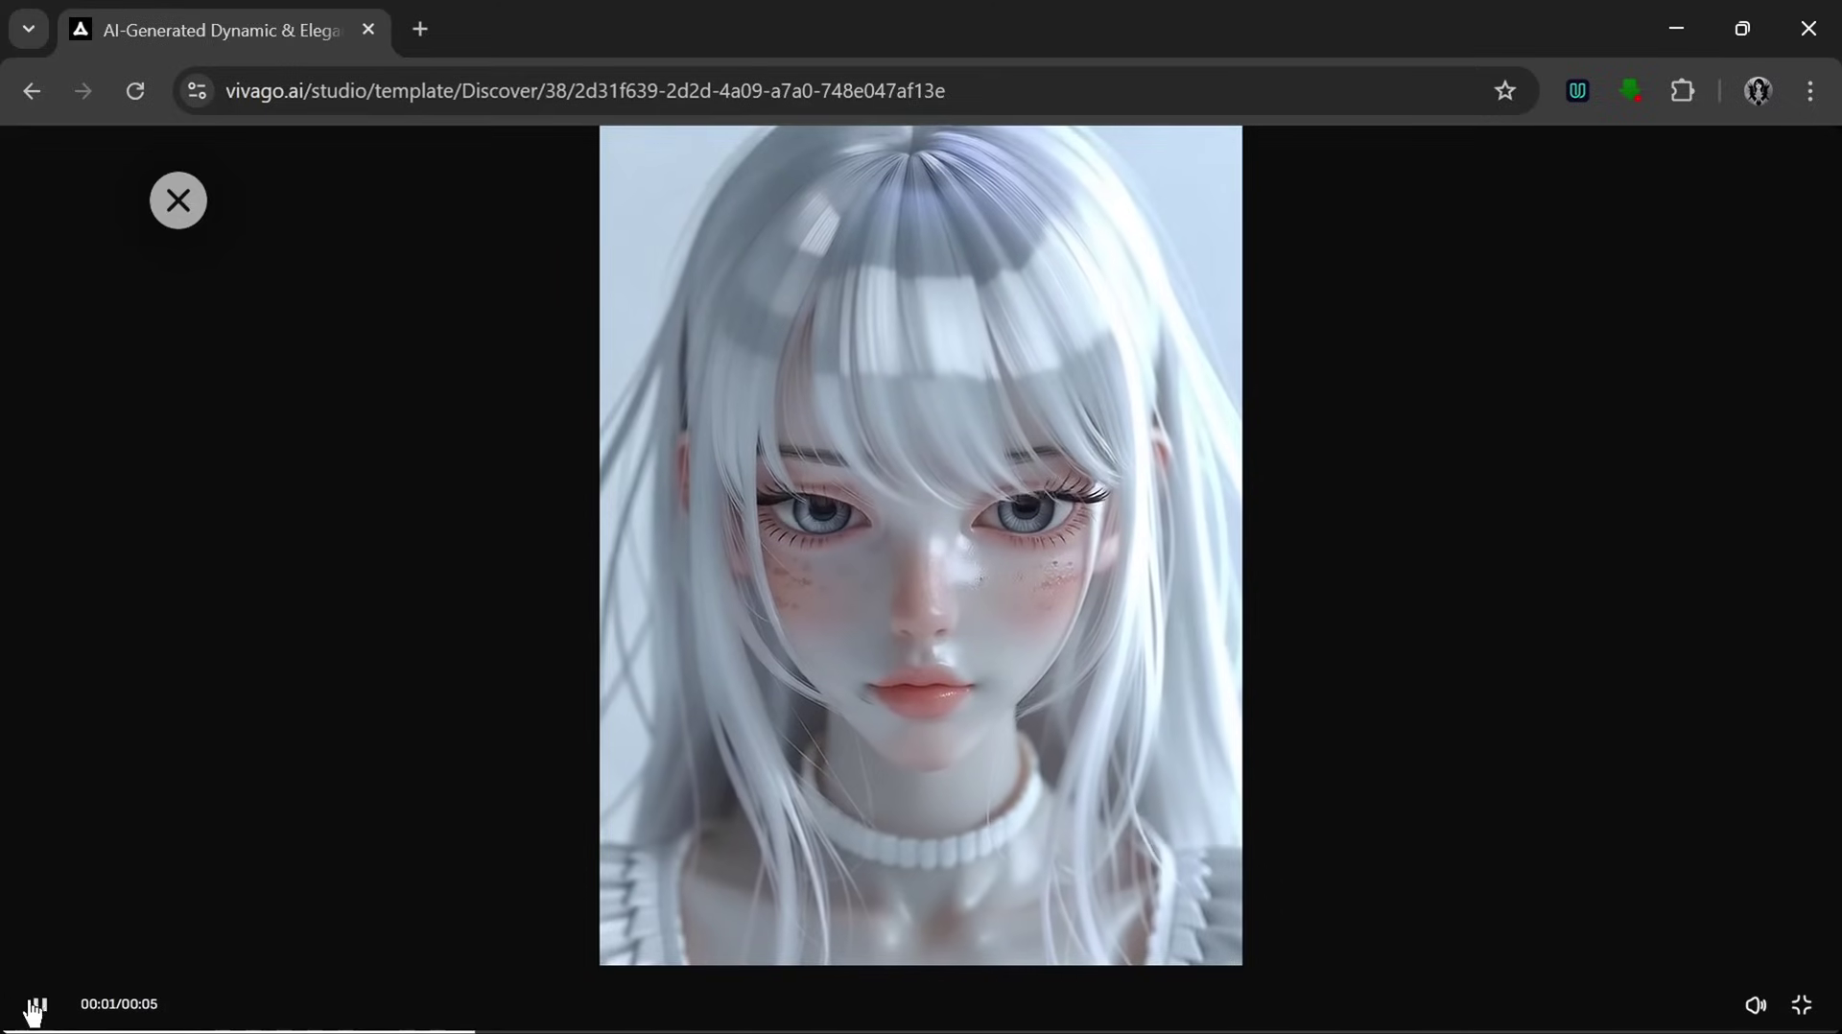
{"action": "left_click", "coordinate": [1802, 1005]}
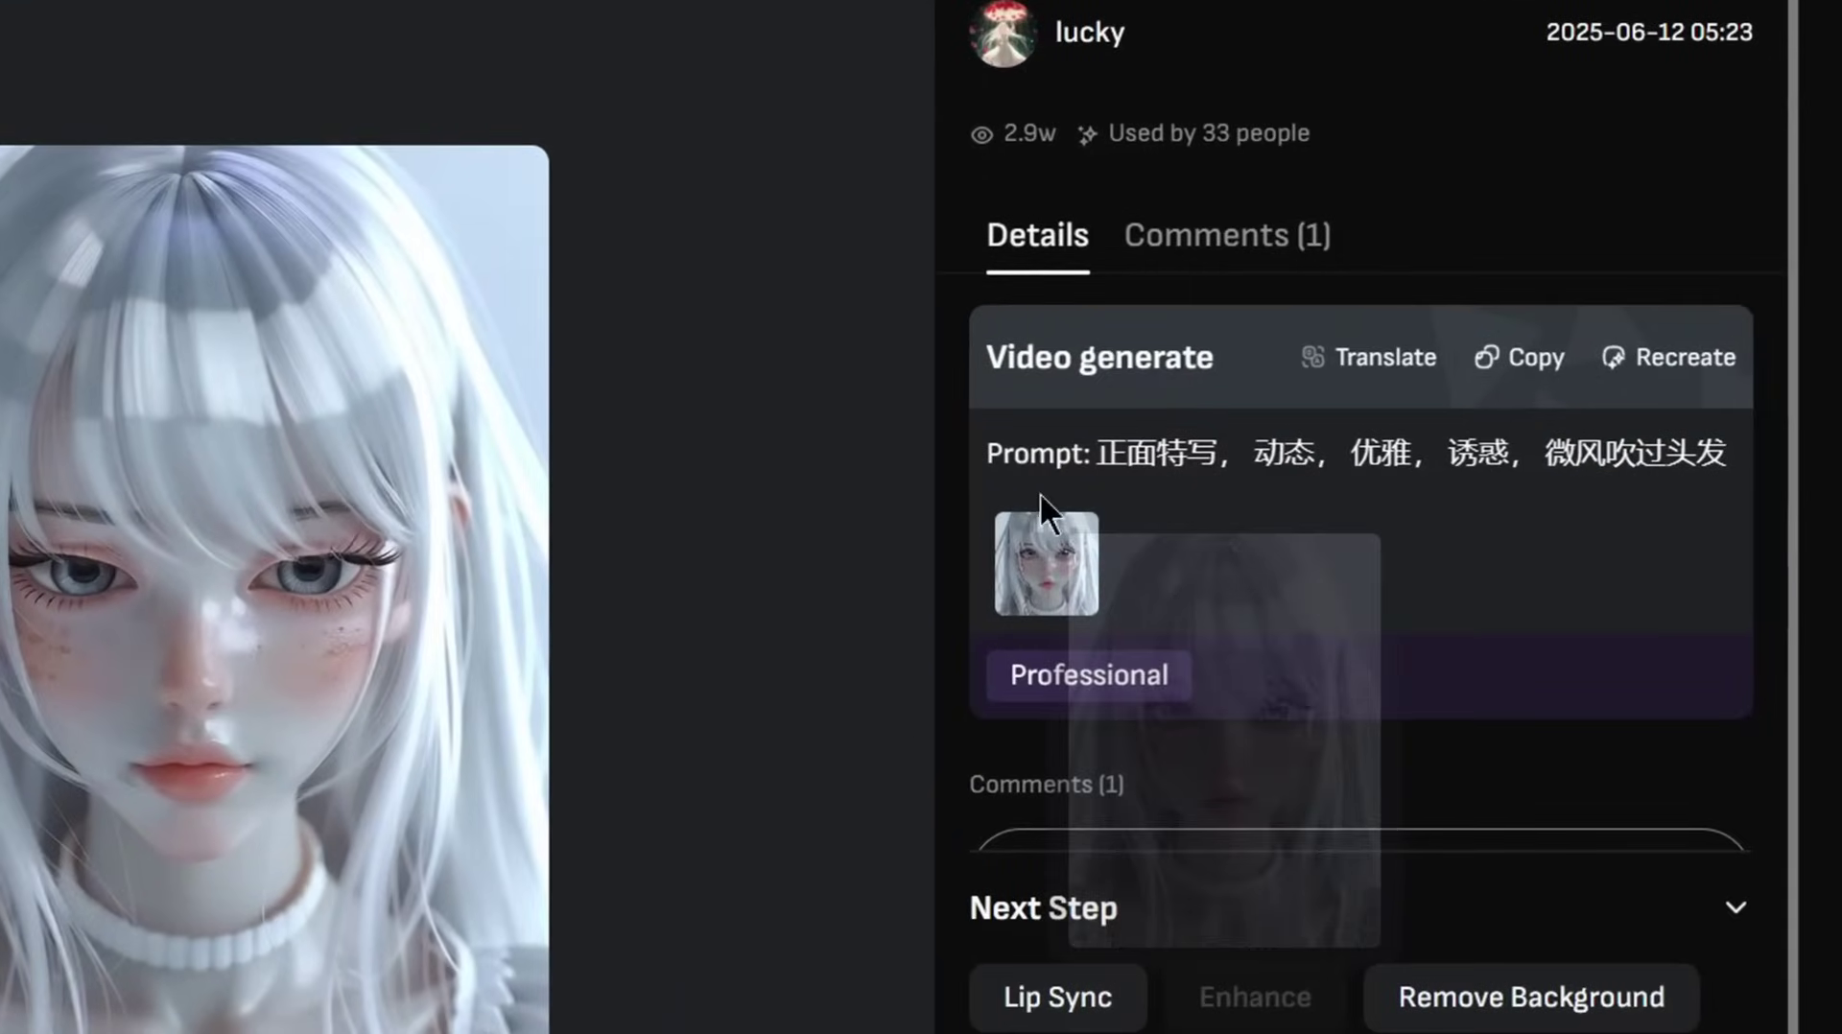
Watch the warrior-and-dragon and Folk singer cat videos enlarged, returning to details
{"action": "mouse_move", "coordinate": [1027, 584]}
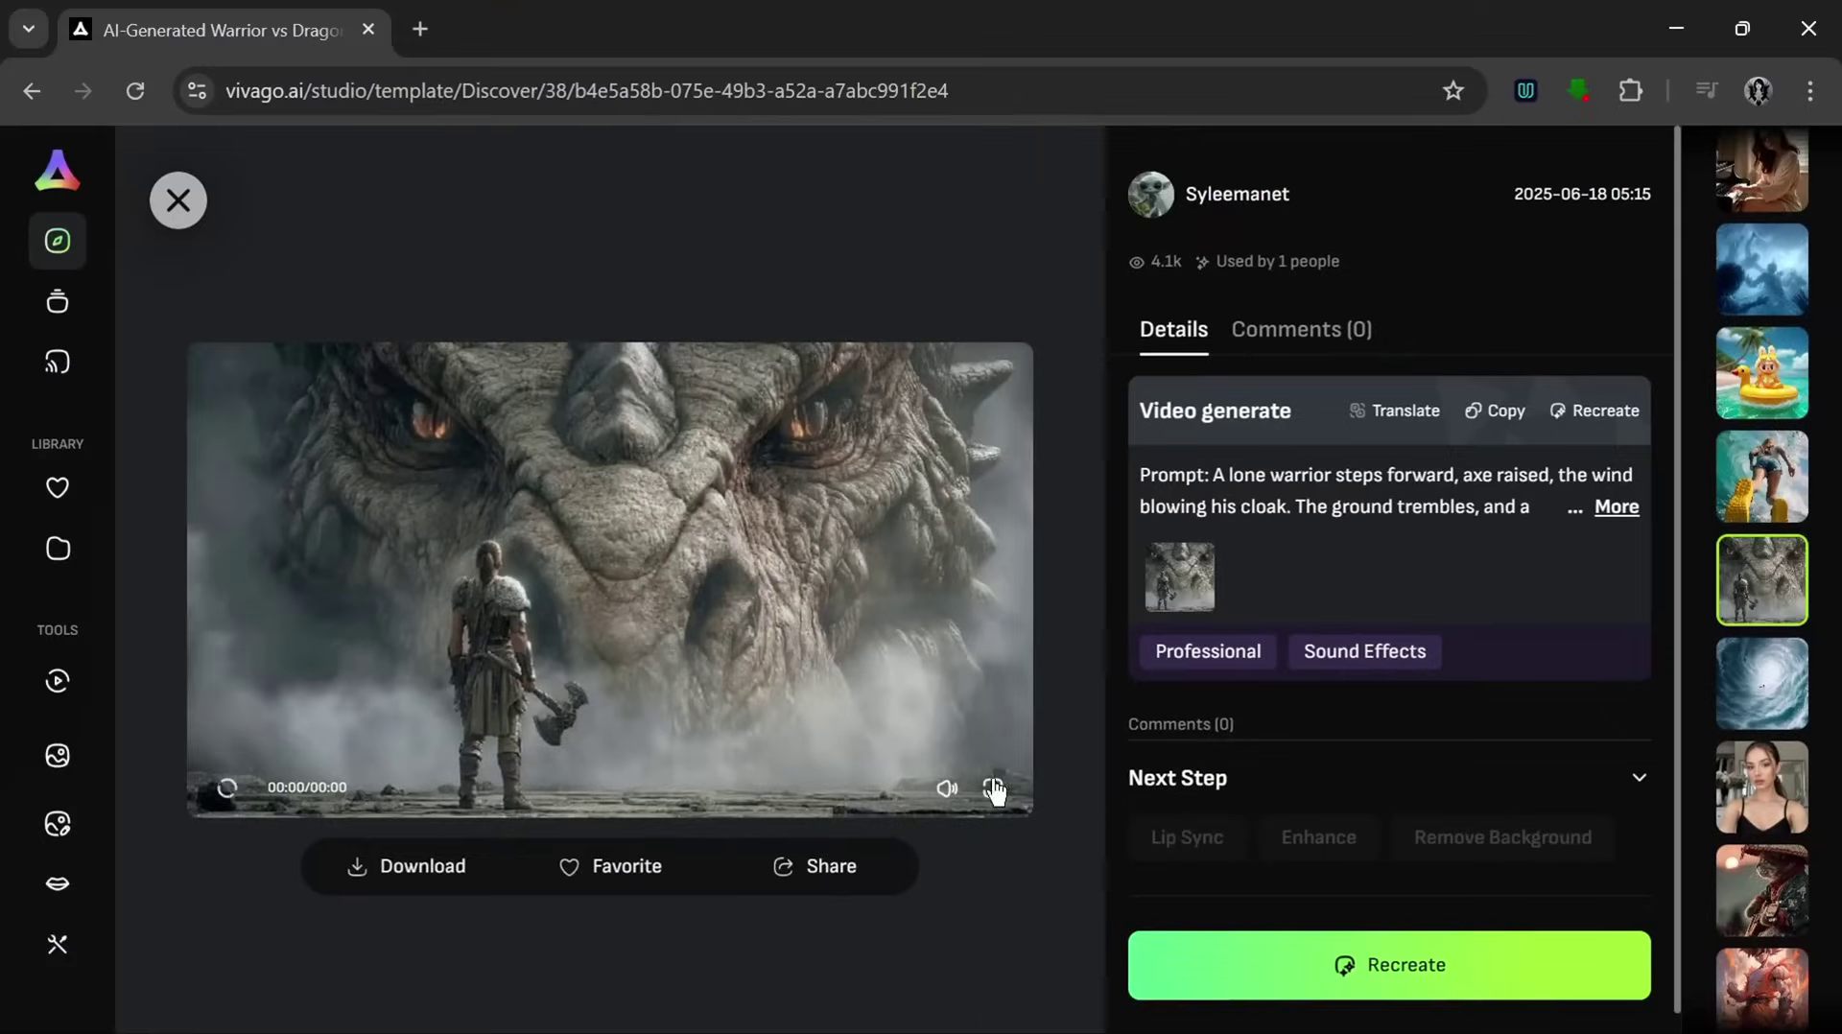
{"action": "left_click", "coordinate": [992, 792]}
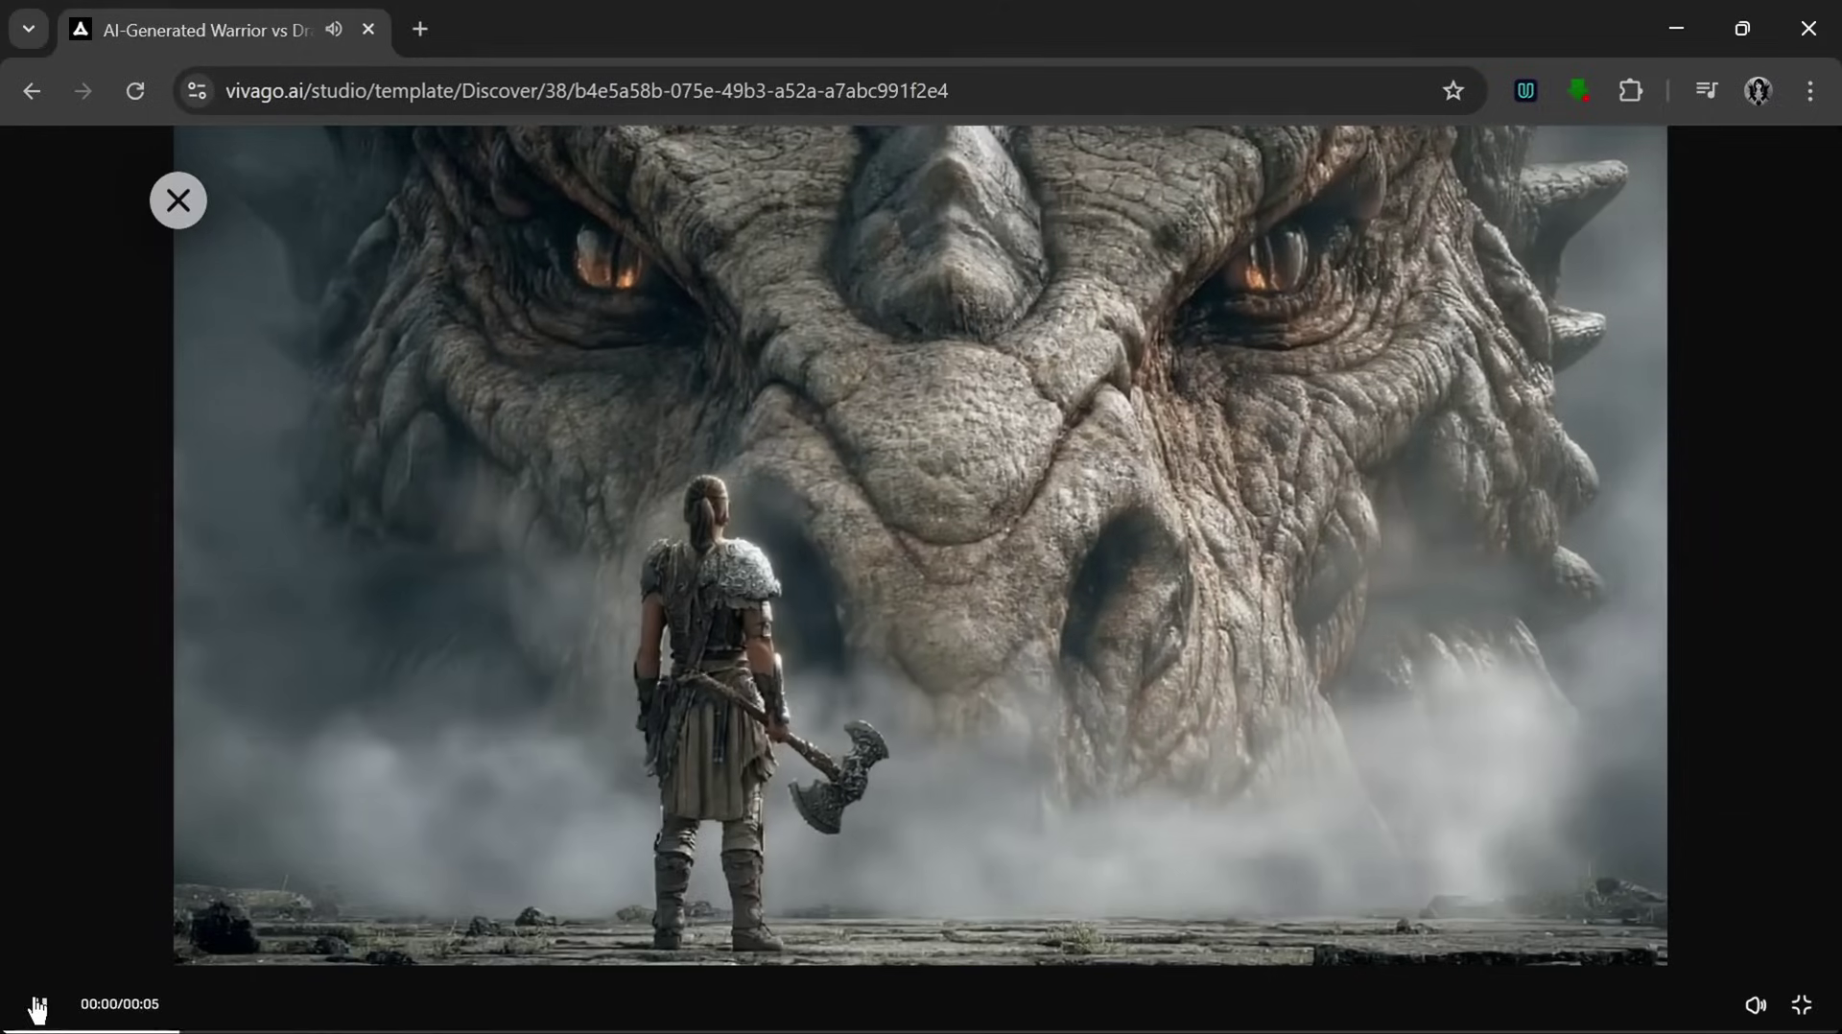
{"action": "left_click", "coordinate": [1800, 1006]}
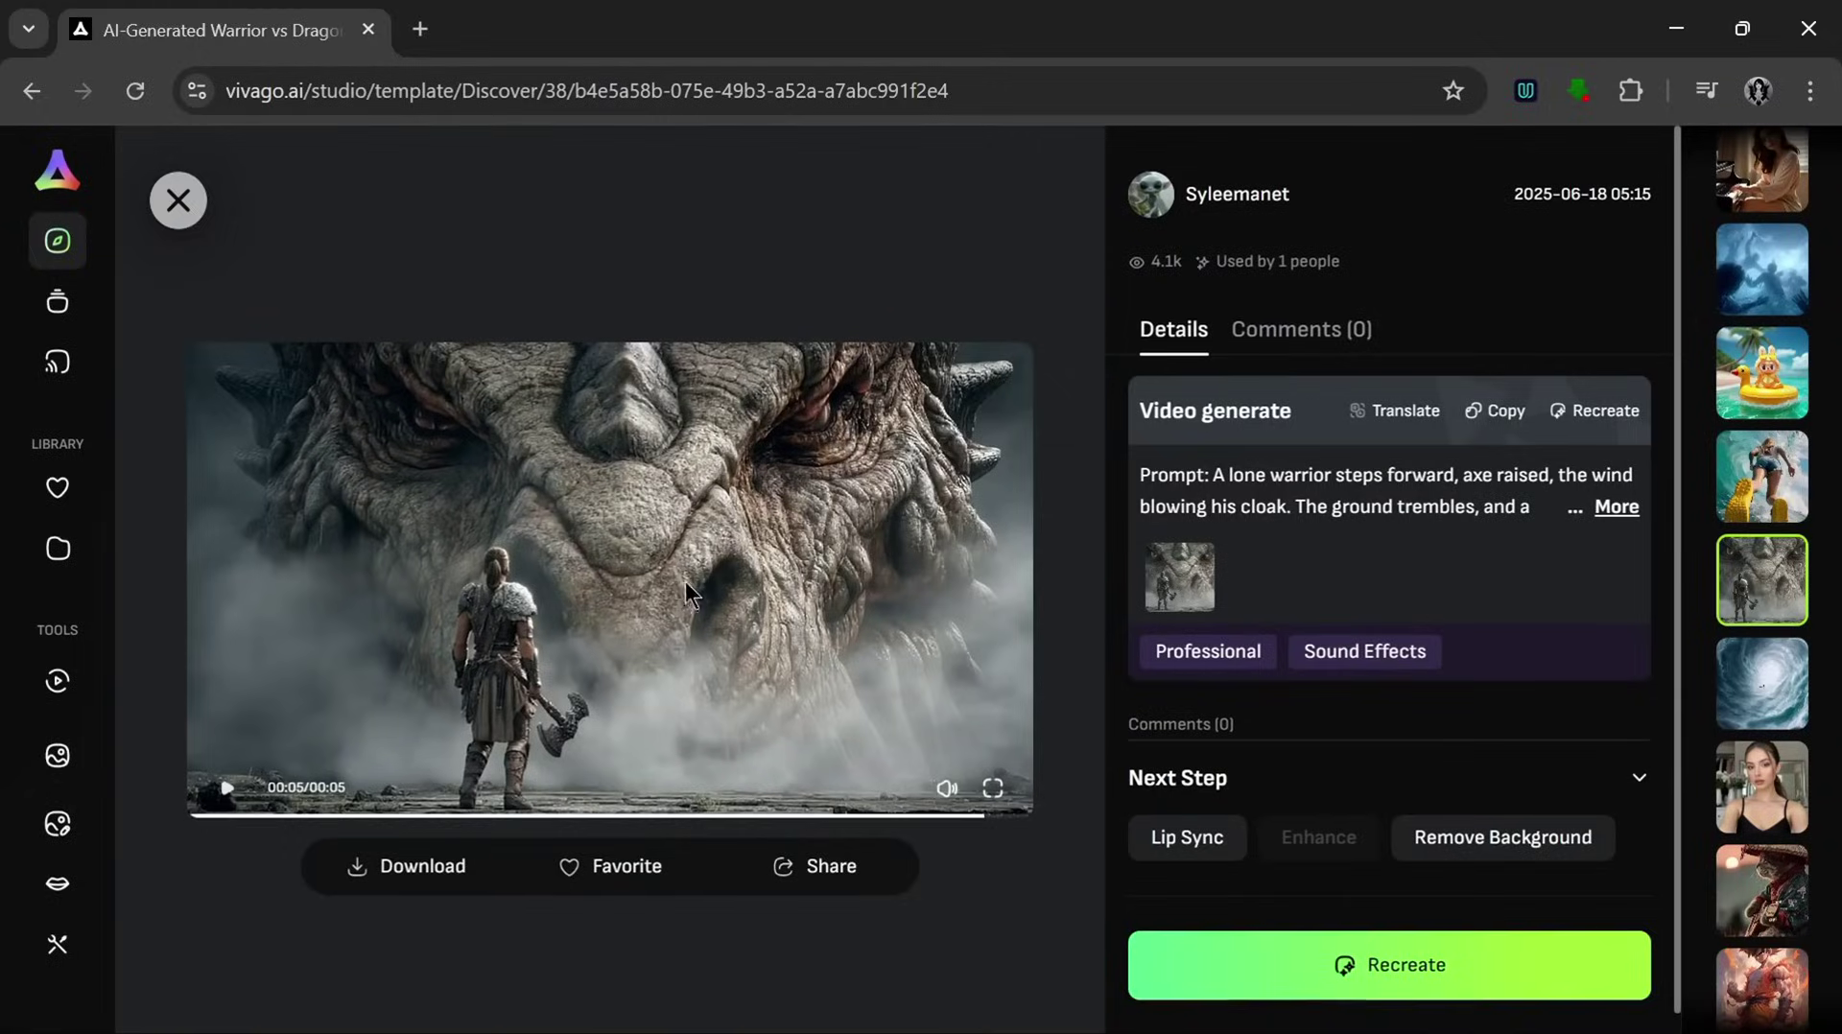
{"action": "scroll", "coordinate": [699, 572], "scroll_direction": "down", "scroll_amount": 3}
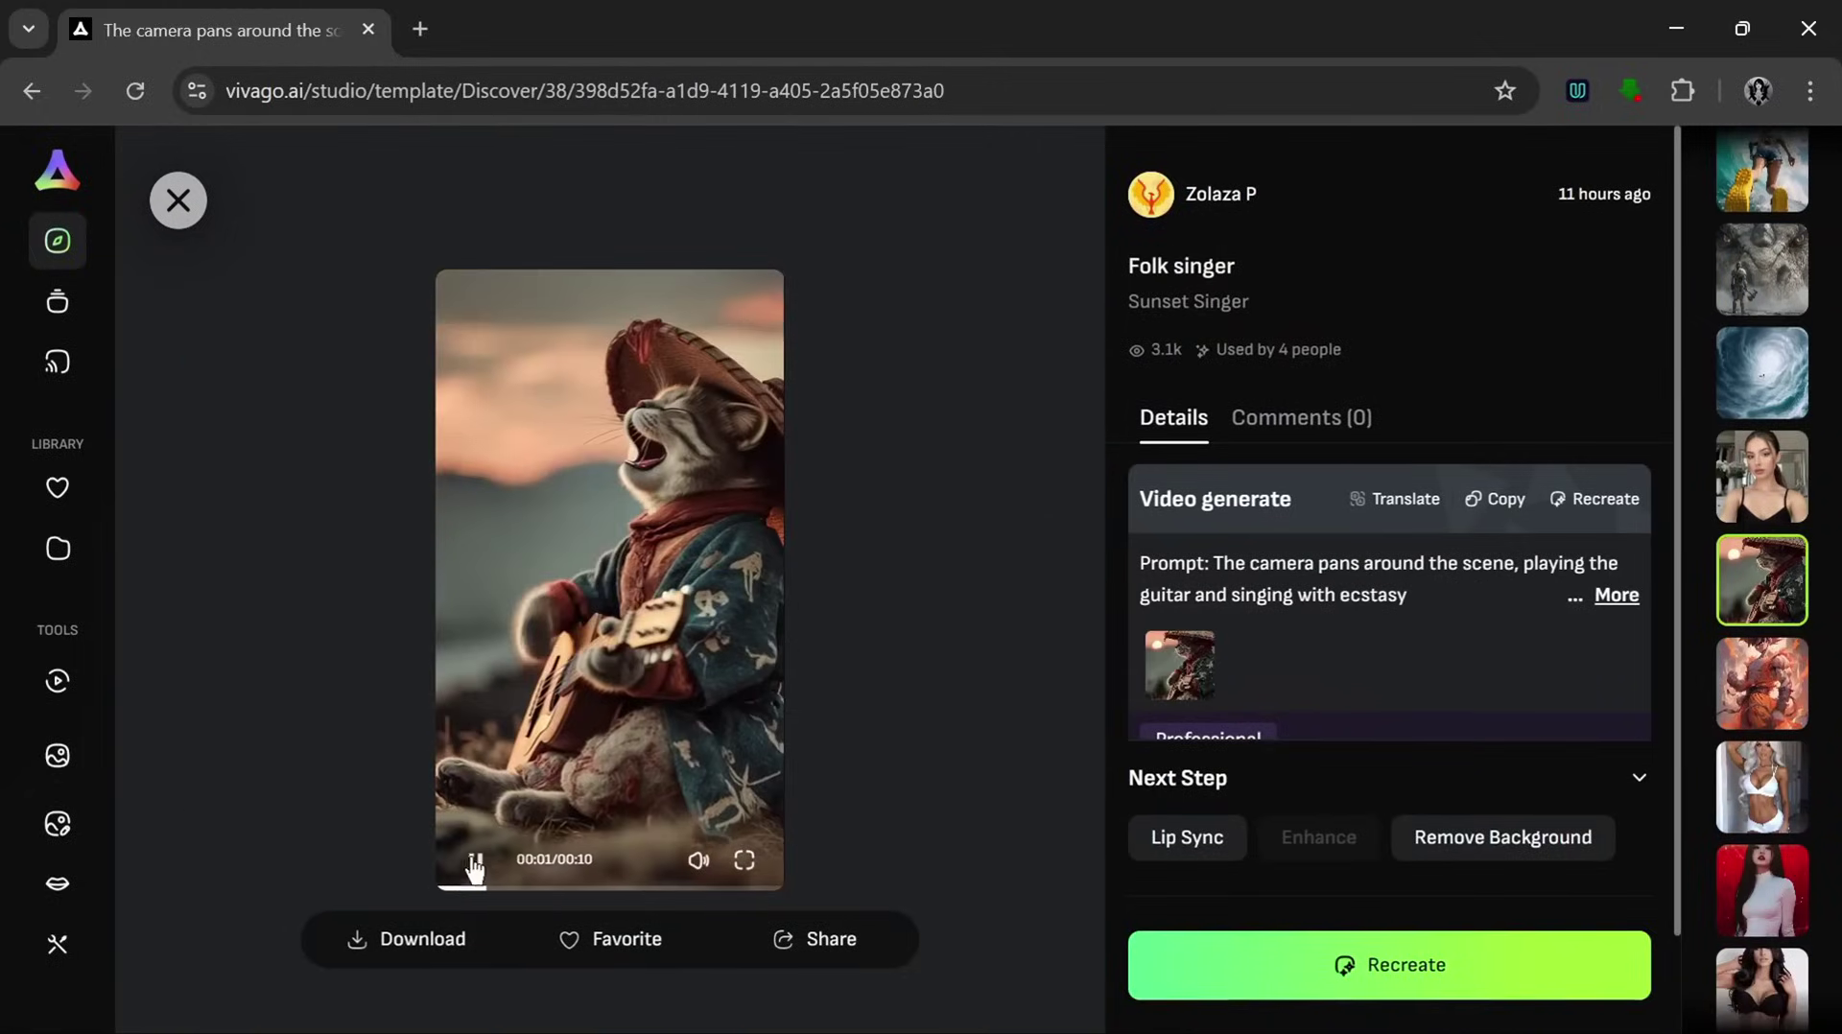
{"action": "left_click", "coordinate": [746, 861]}
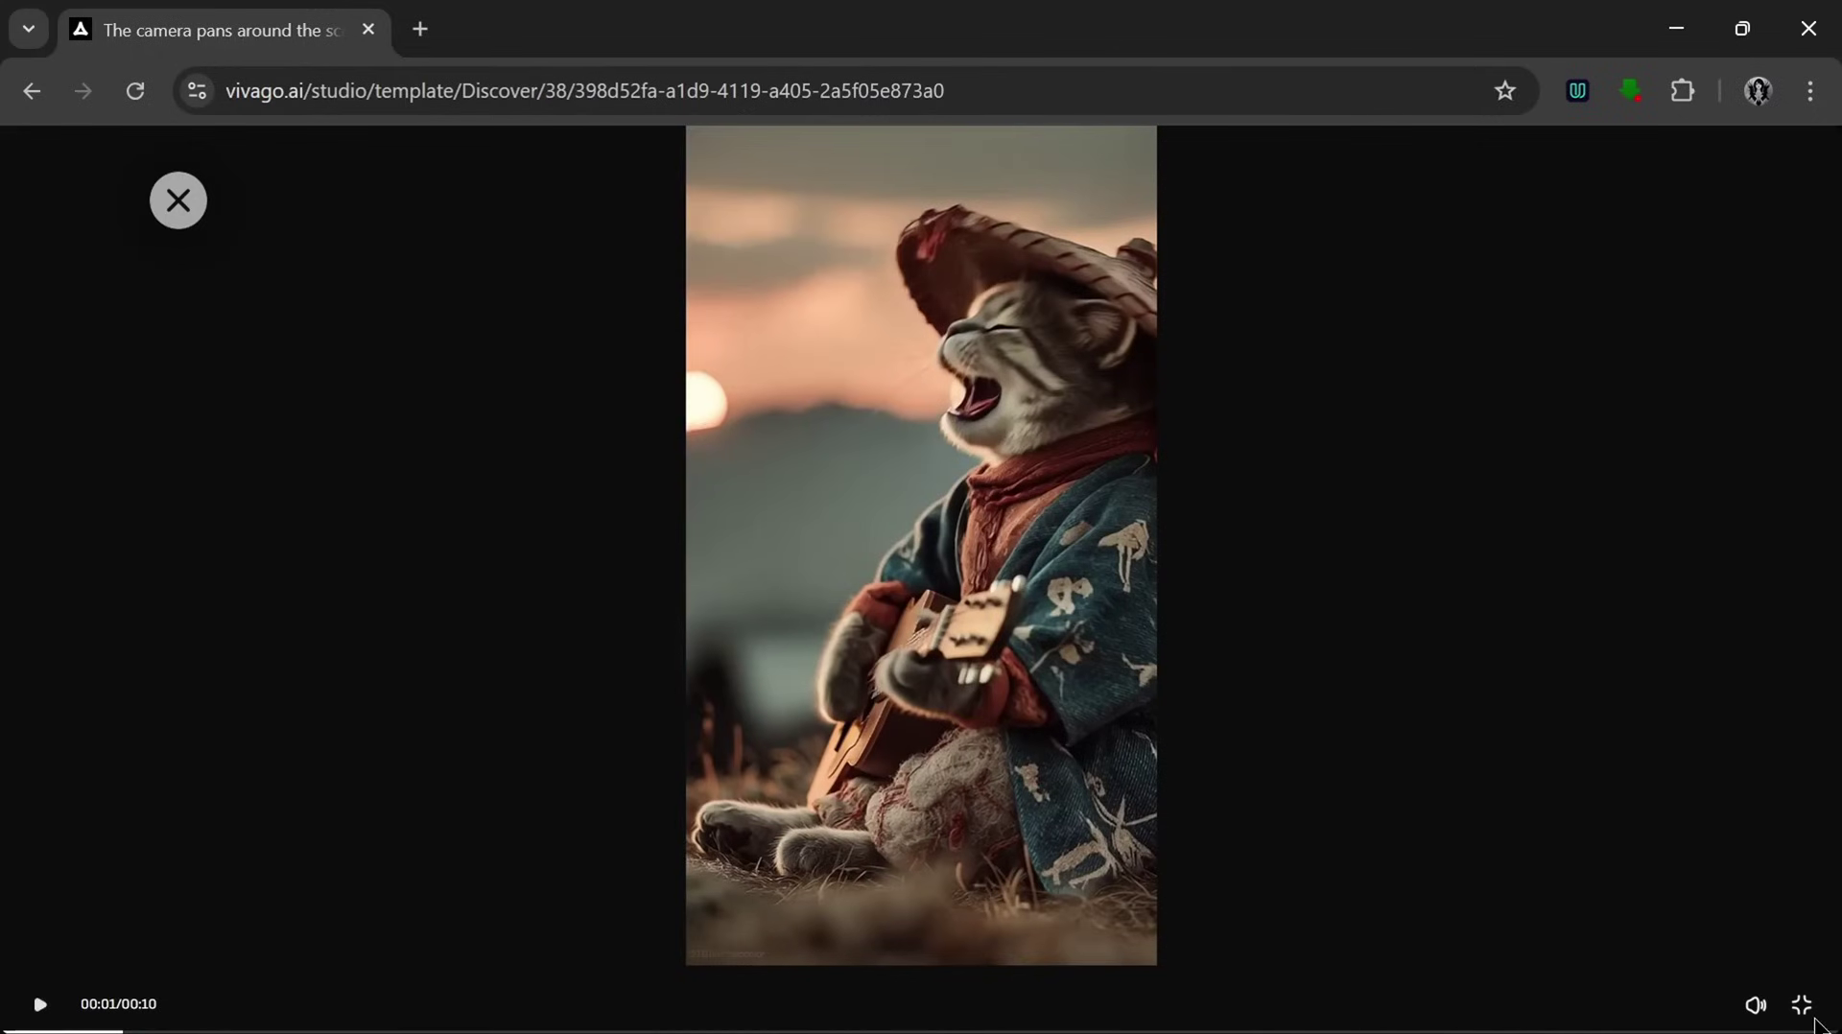
{"action": "left_click", "coordinate": [1802, 1004]}
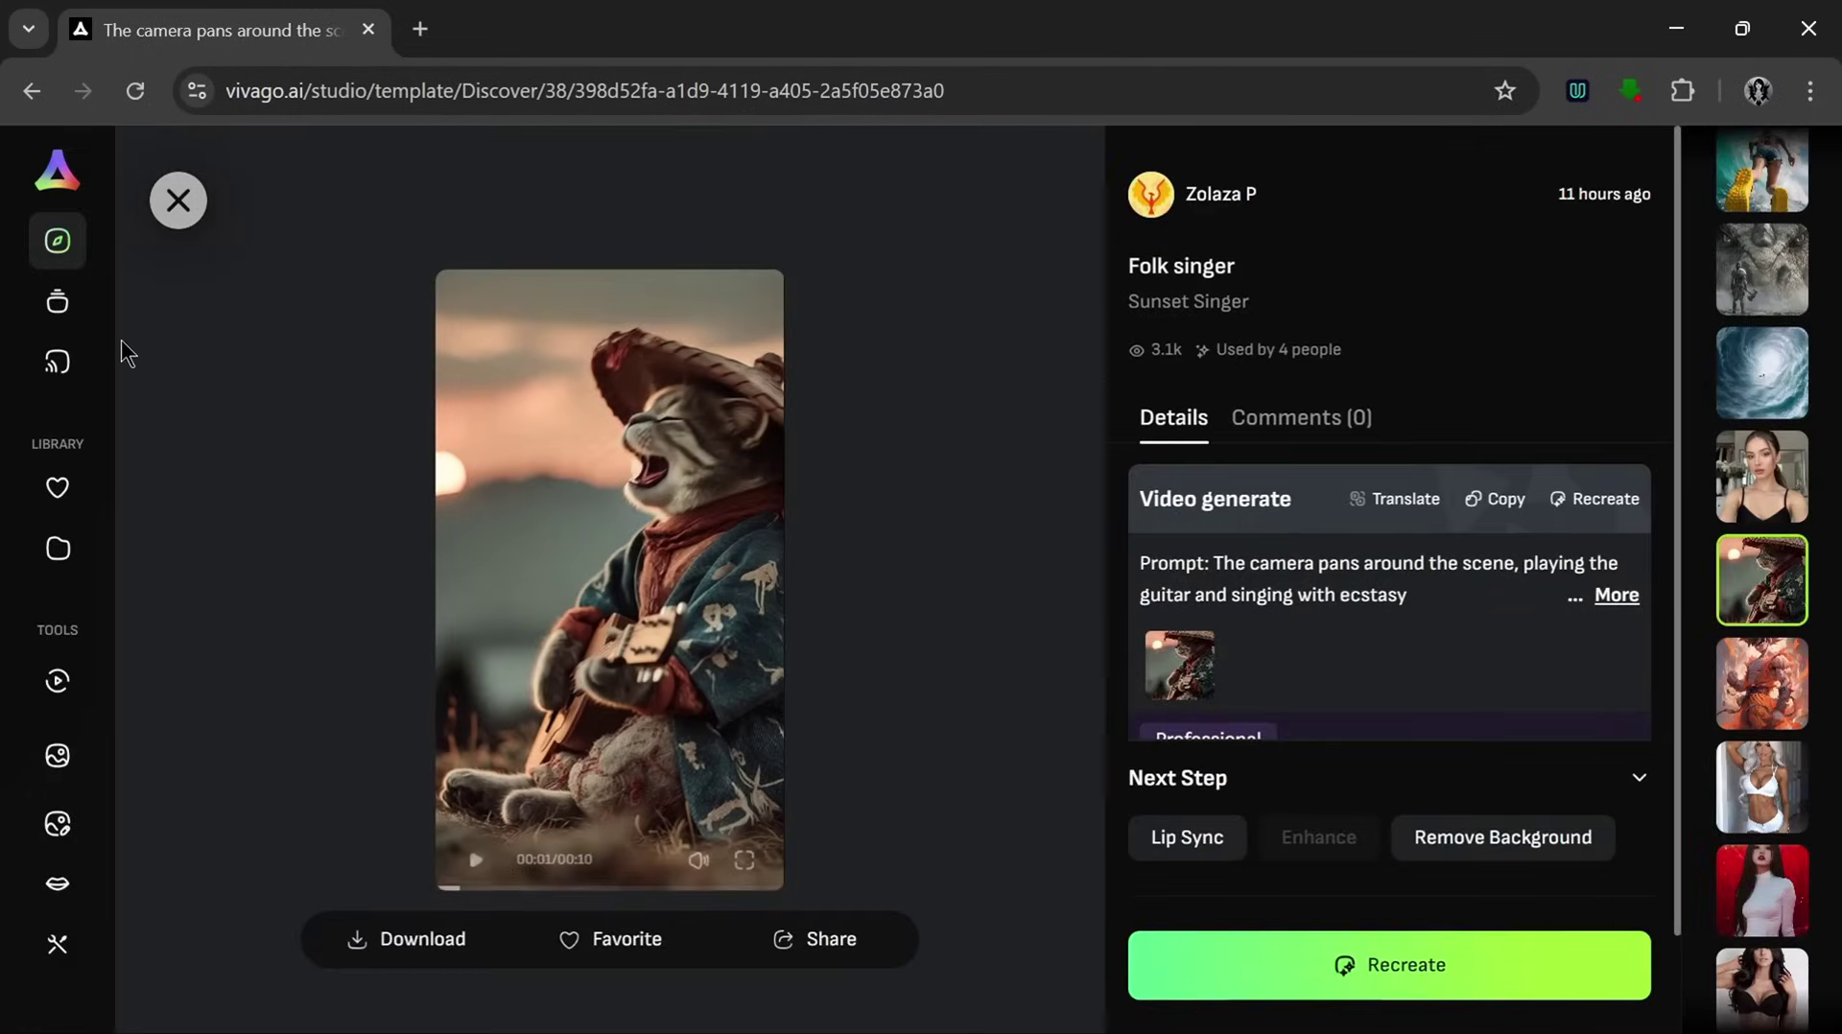
Go to the Image Generator and enter the prompt 'A dog running on ice'
{"action": "left_click", "coordinate": [165, 215]}
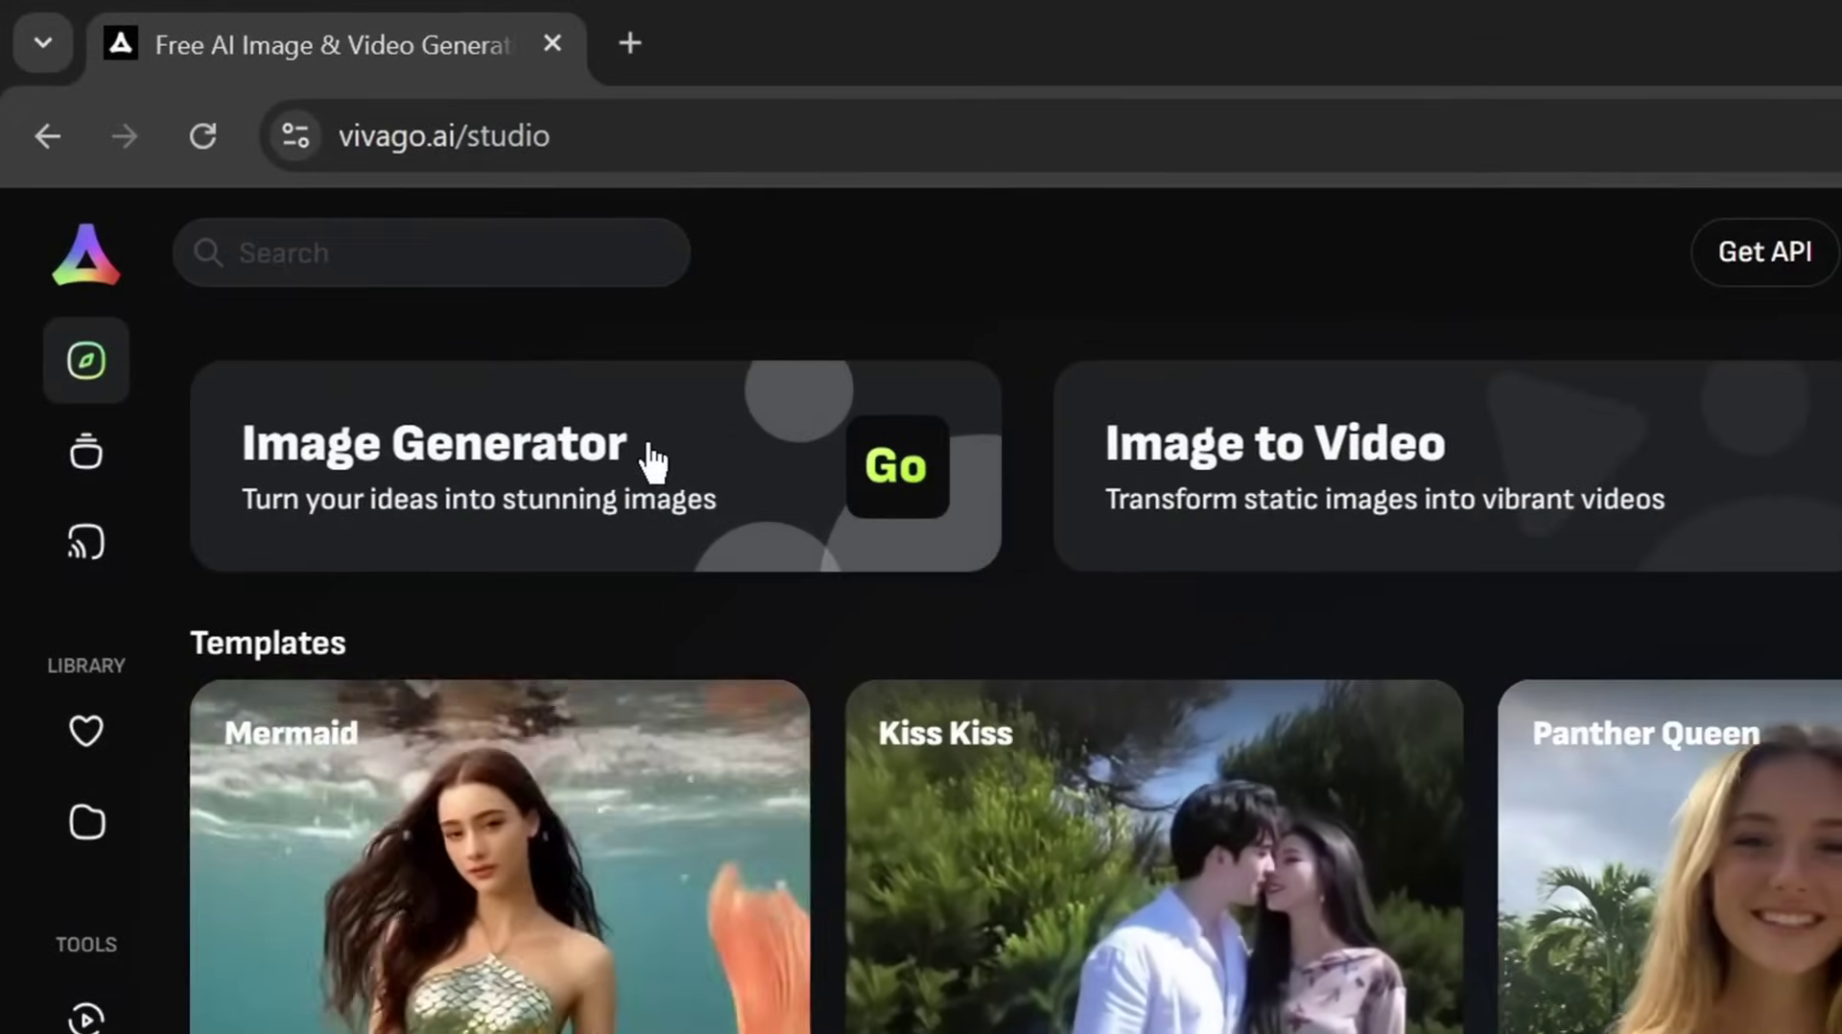
{"action": "left_click", "coordinate": [751, 440]}
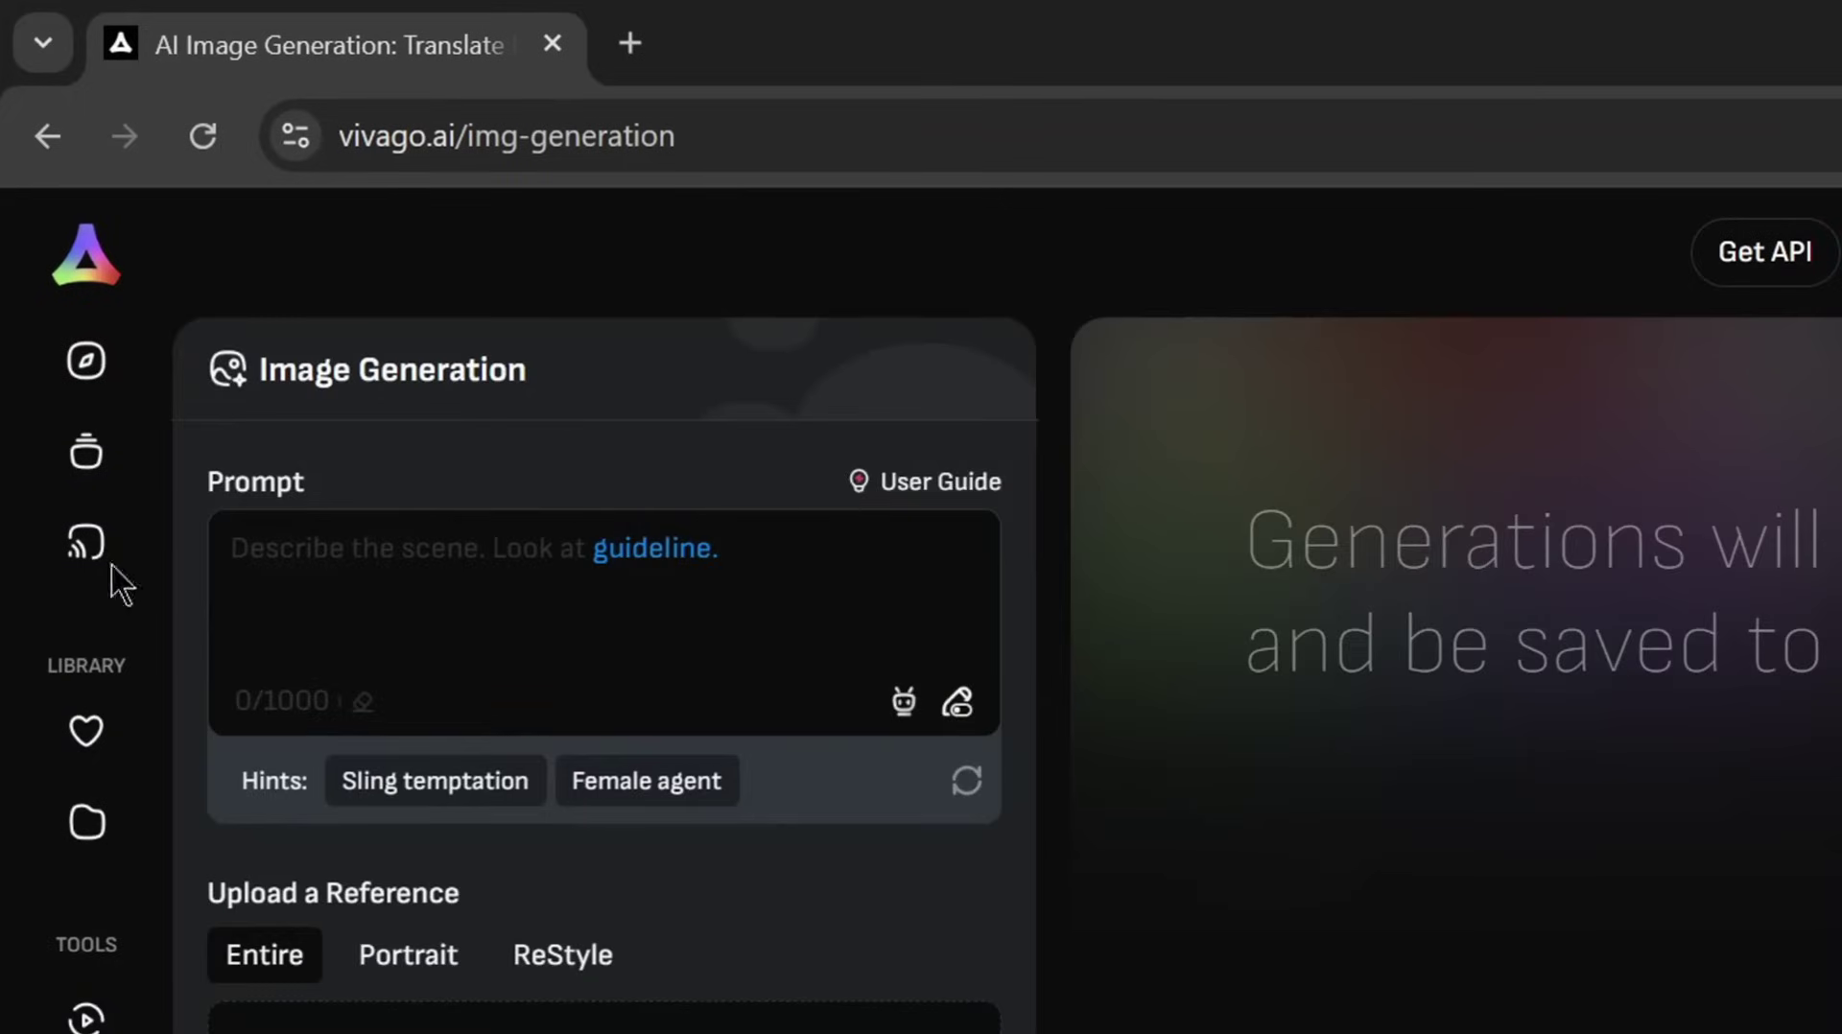
{"action": "left_click", "coordinate": [441, 573]}
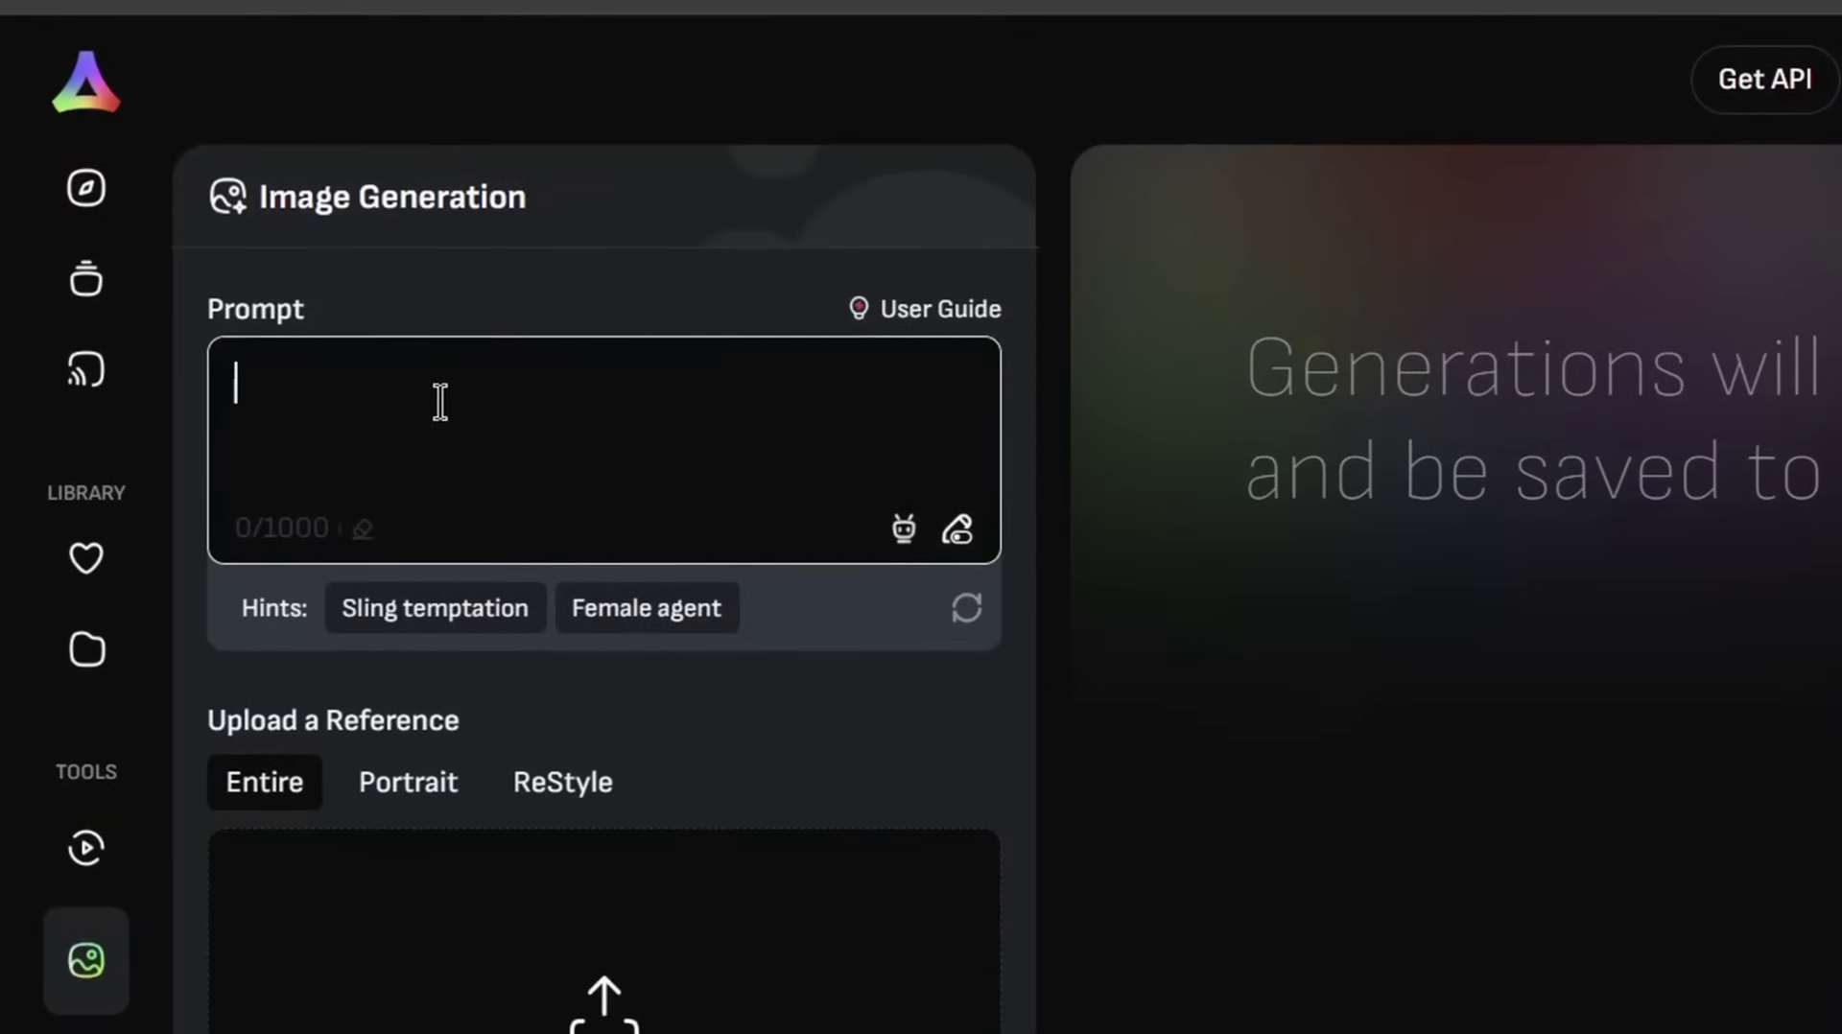
{"action": "type", "text": "A dog running on ice"}
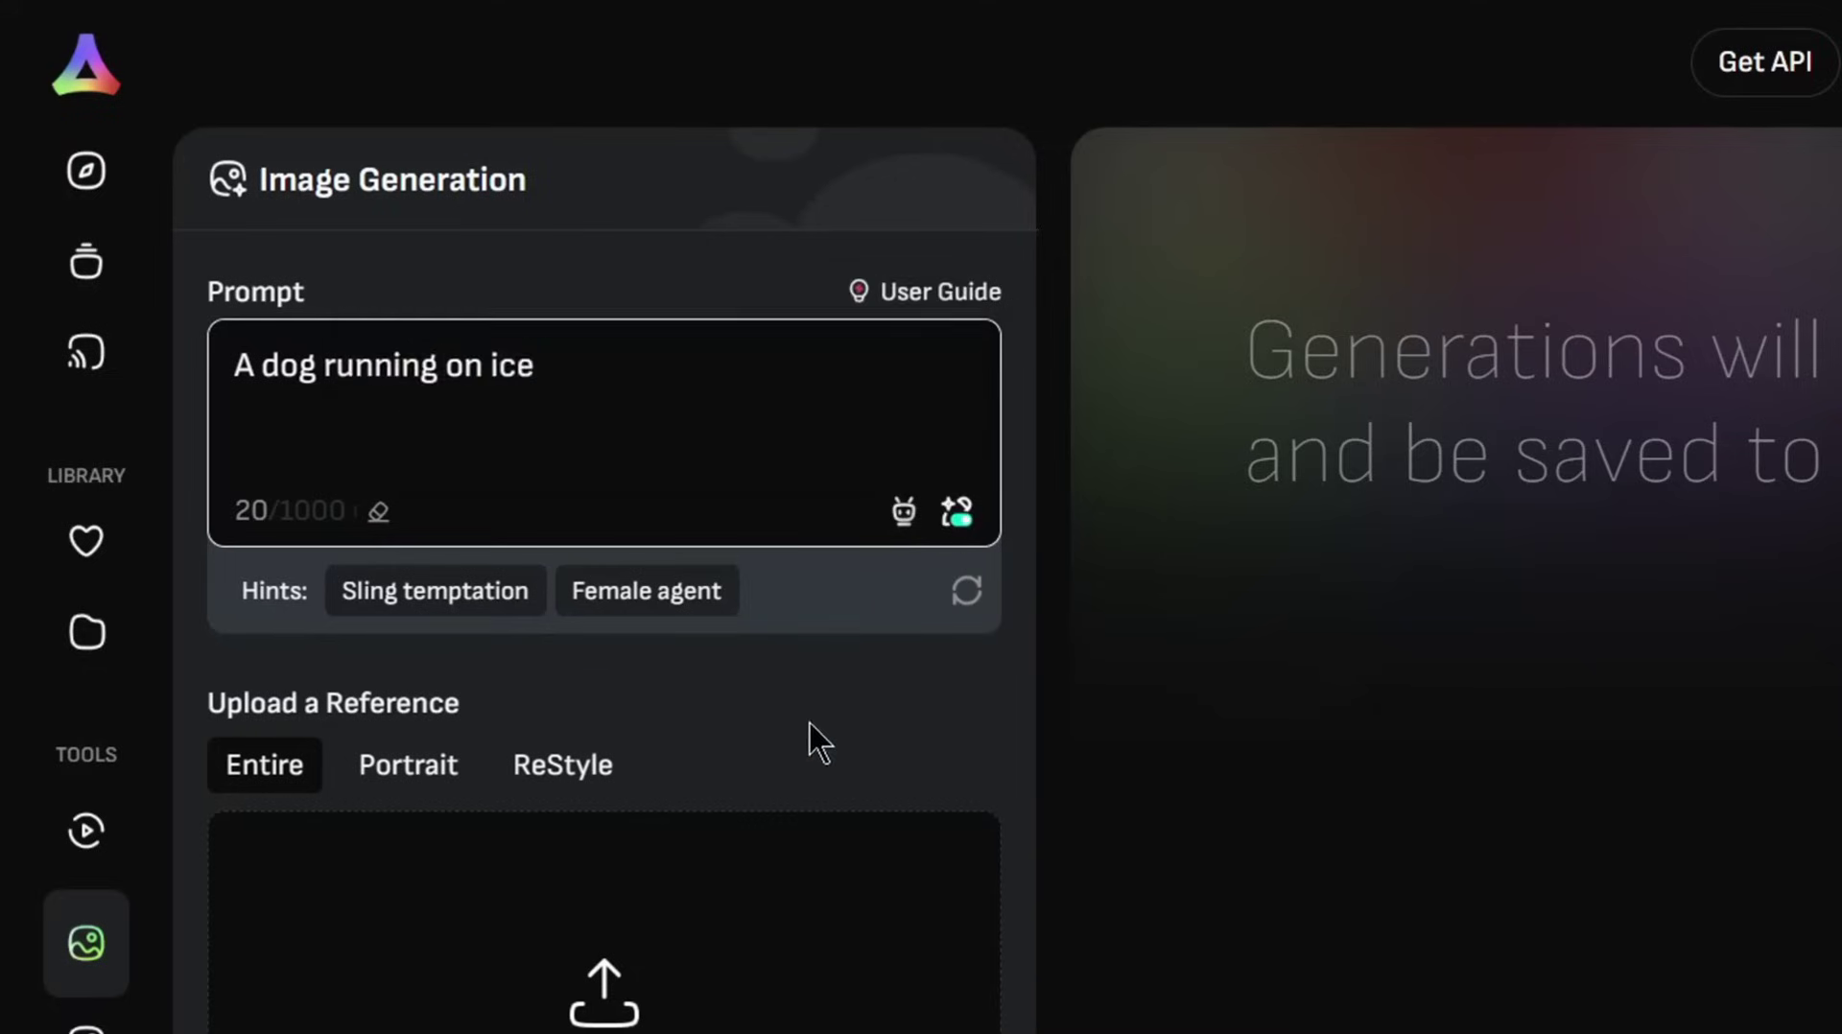
Set image count to 2 and aspect ratio 1:1, then generate the dog-on-ice images
{"action": "scroll", "coordinate": [831, 743], "scroll_direction": "down", "scroll_amount": 5}
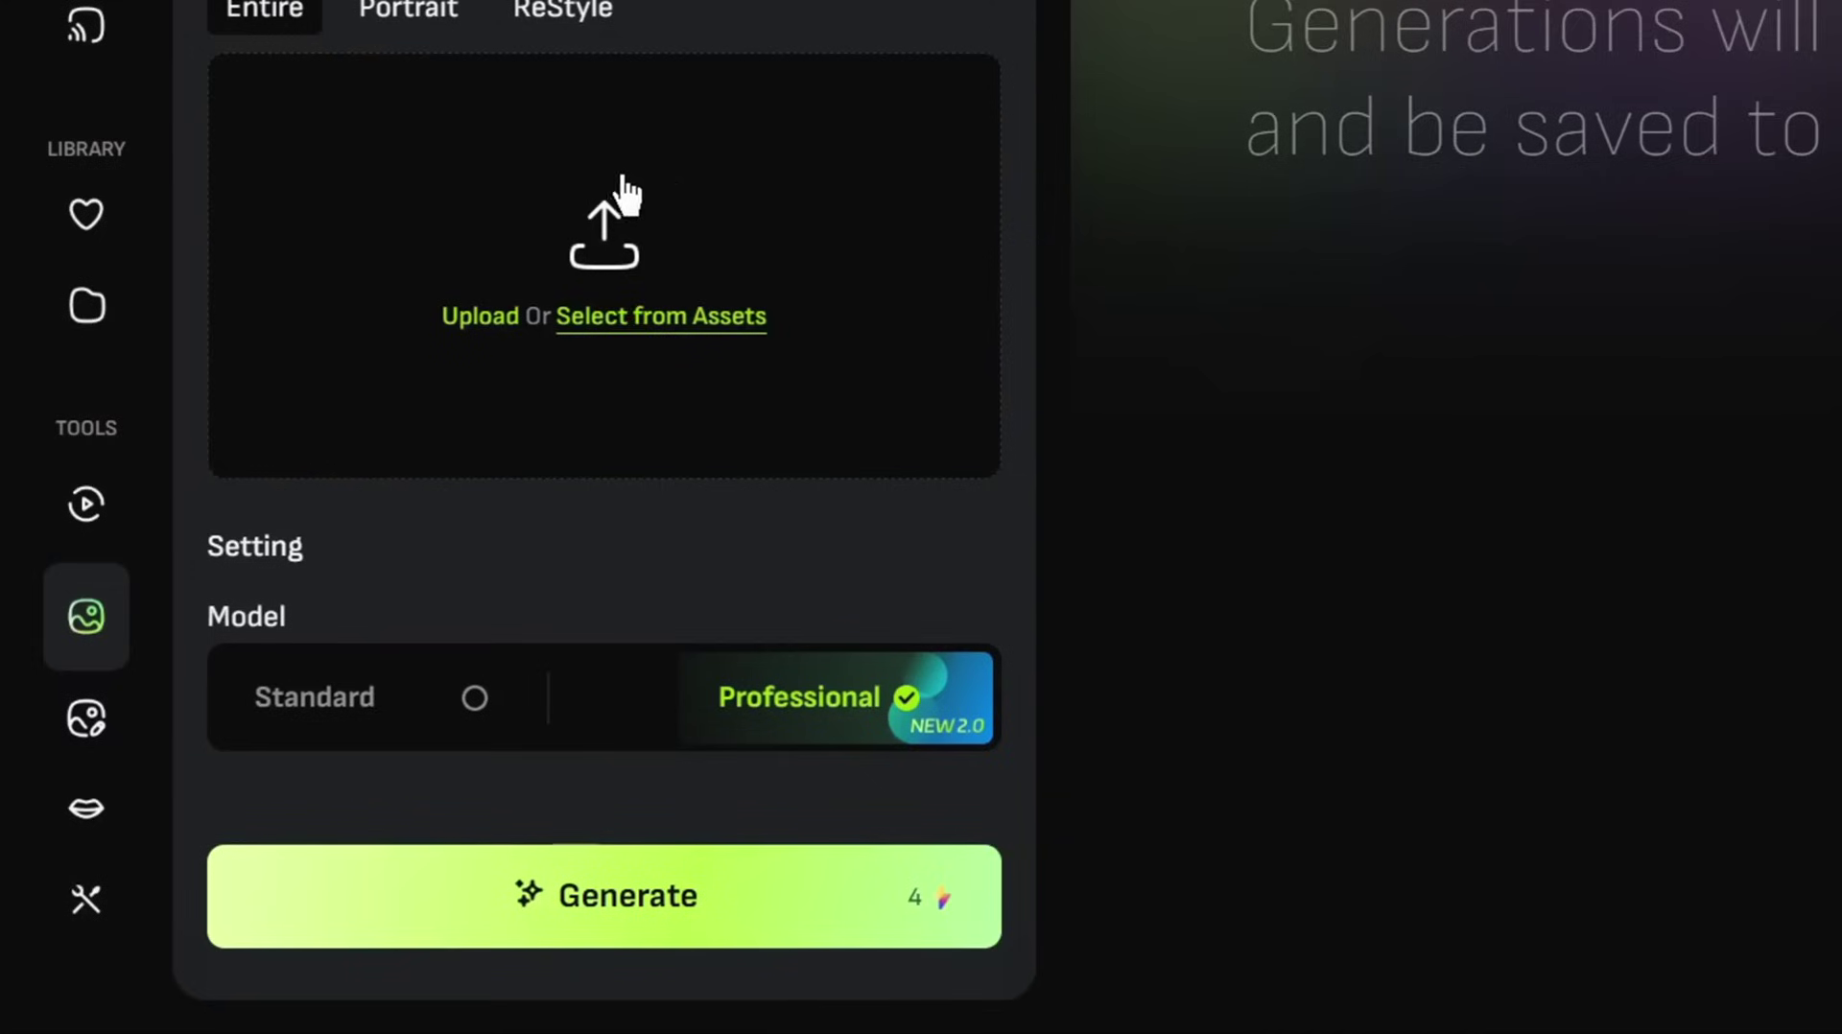
{"action": "scroll", "coordinate": [608, 436], "scroll_direction": "down", "scroll_amount": 2}
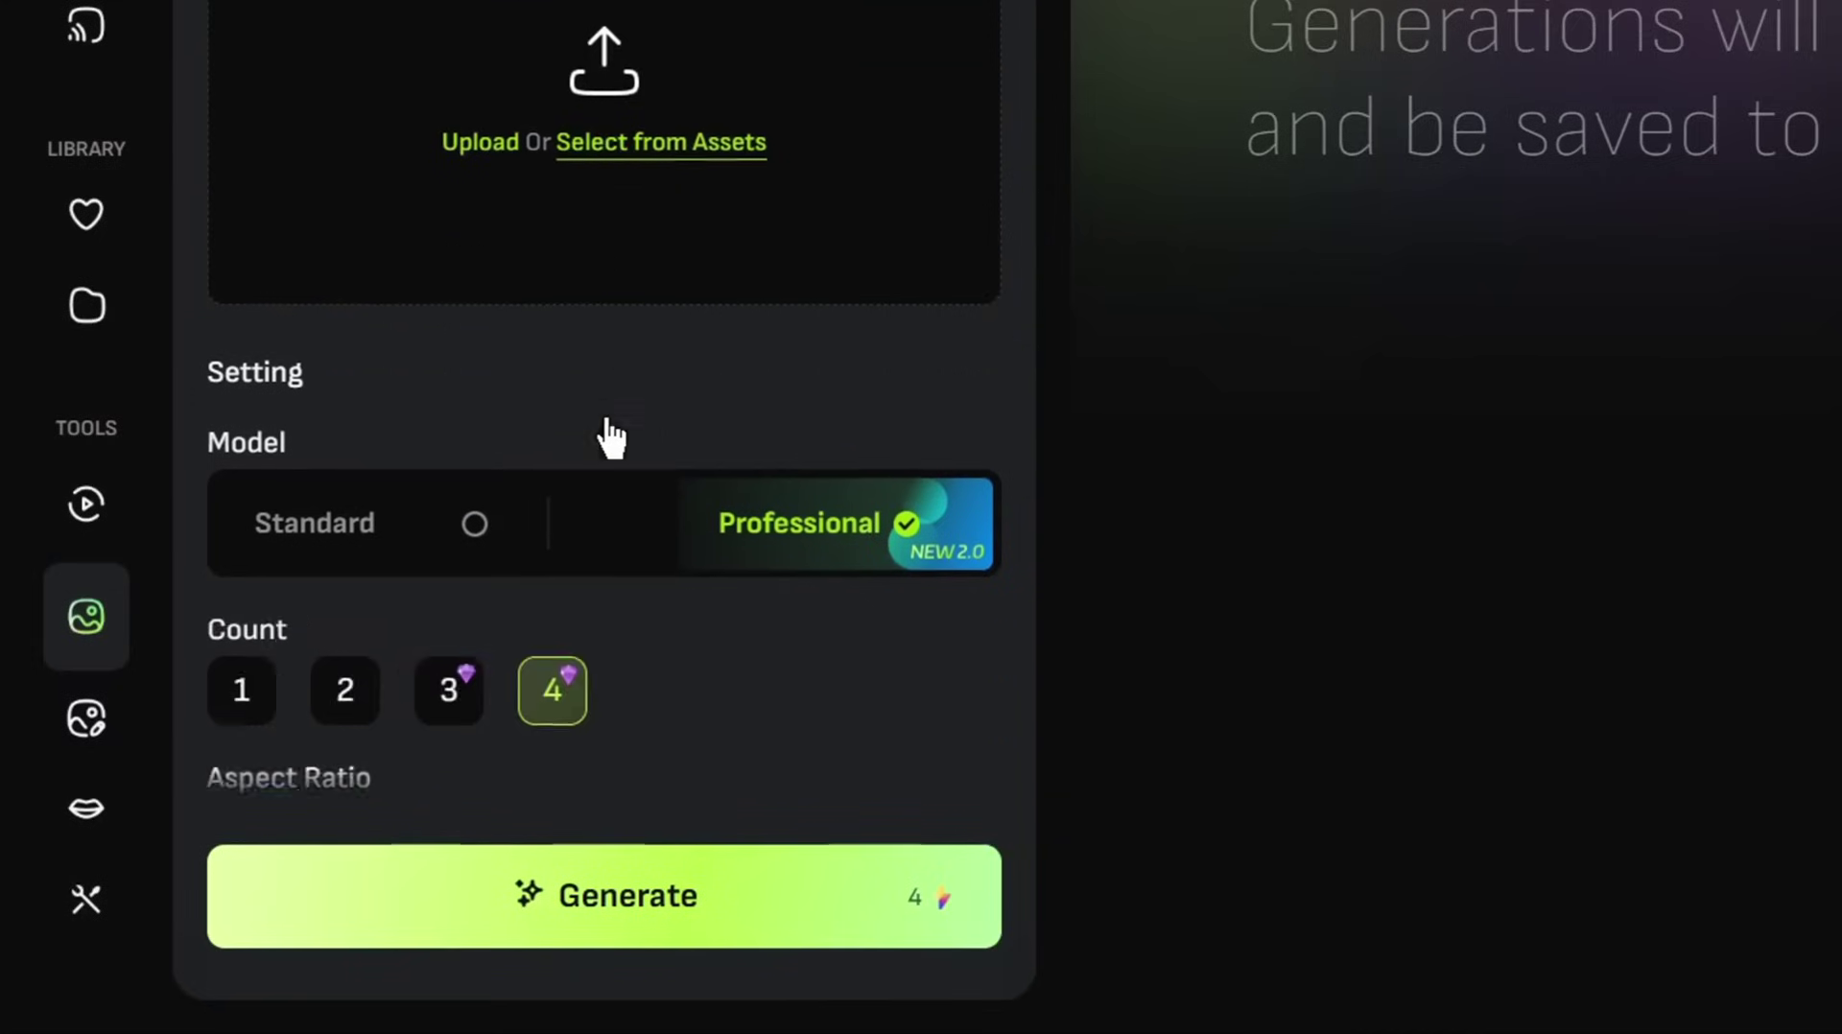
{"action": "scroll", "coordinate": [607, 437], "scroll_direction": "down", "scroll_amount": 3}
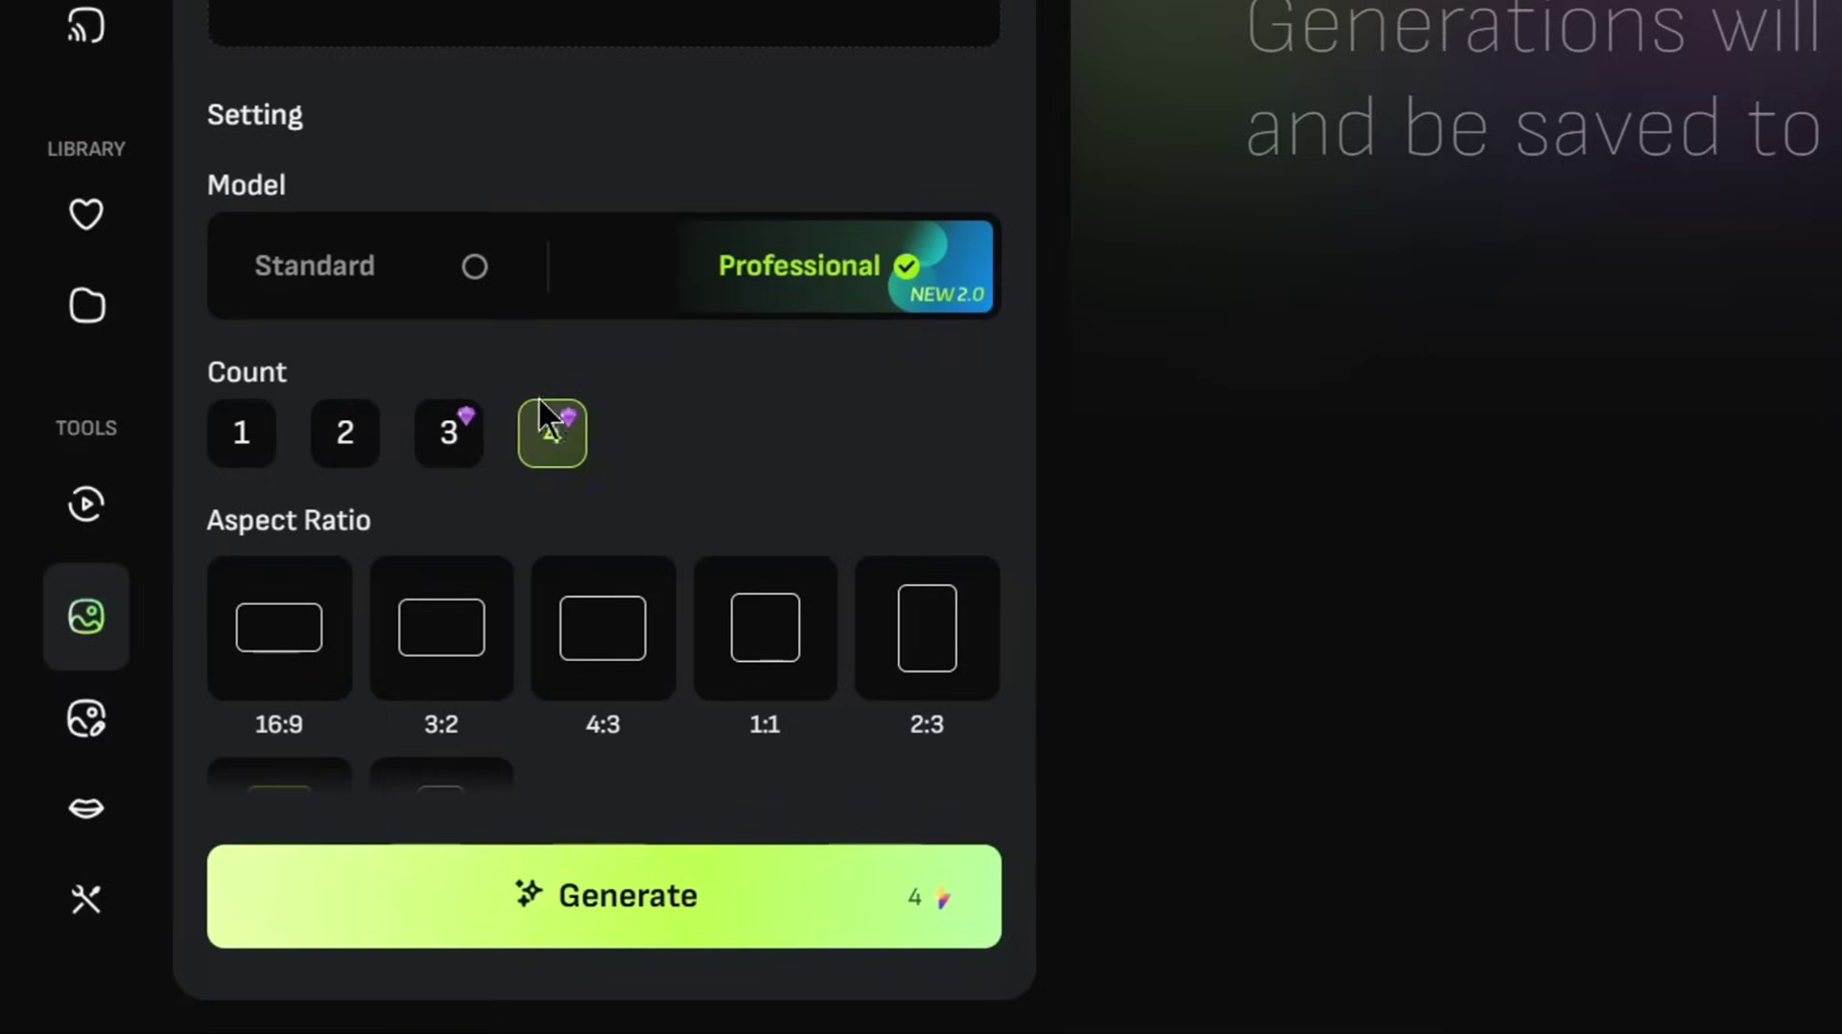
{"action": "left_click", "coordinate": [357, 436]}
{"action": "scroll", "coordinate": [714, 554], "scroll_direction": "down", "scroll_amount": 4}
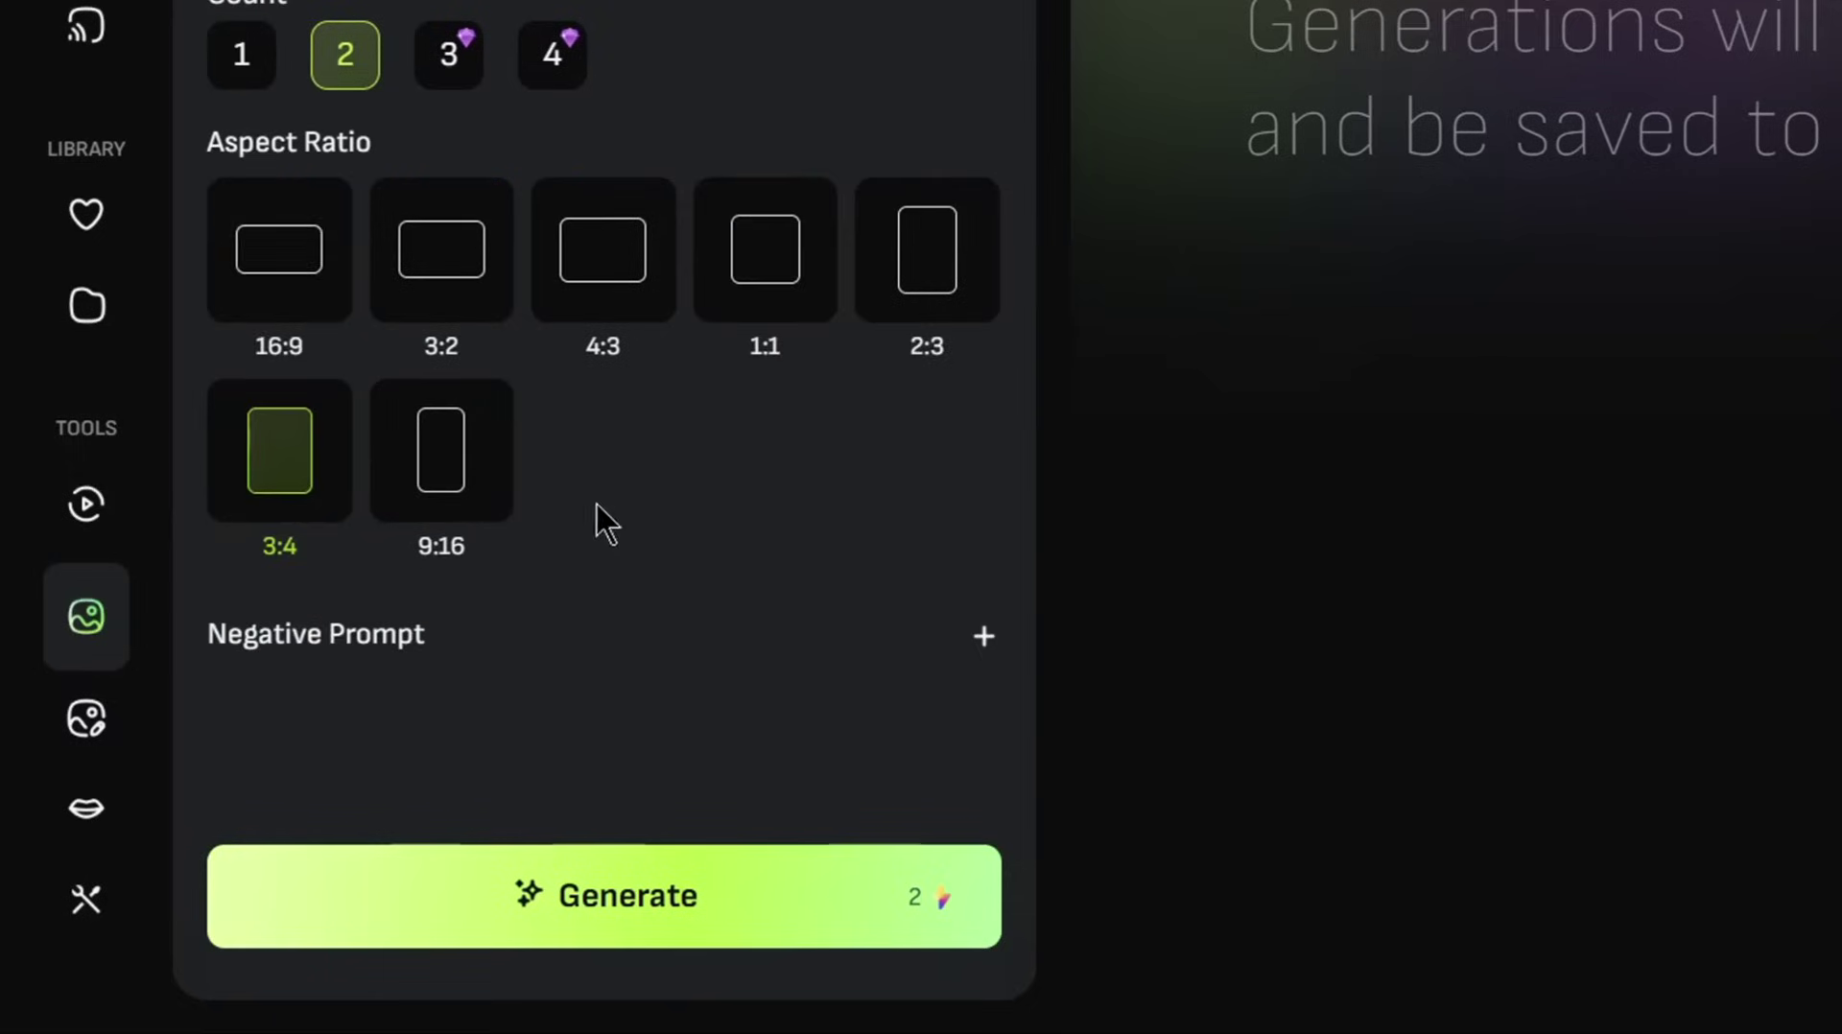
{"action": "left_click", "coordinate": [756, 298]}
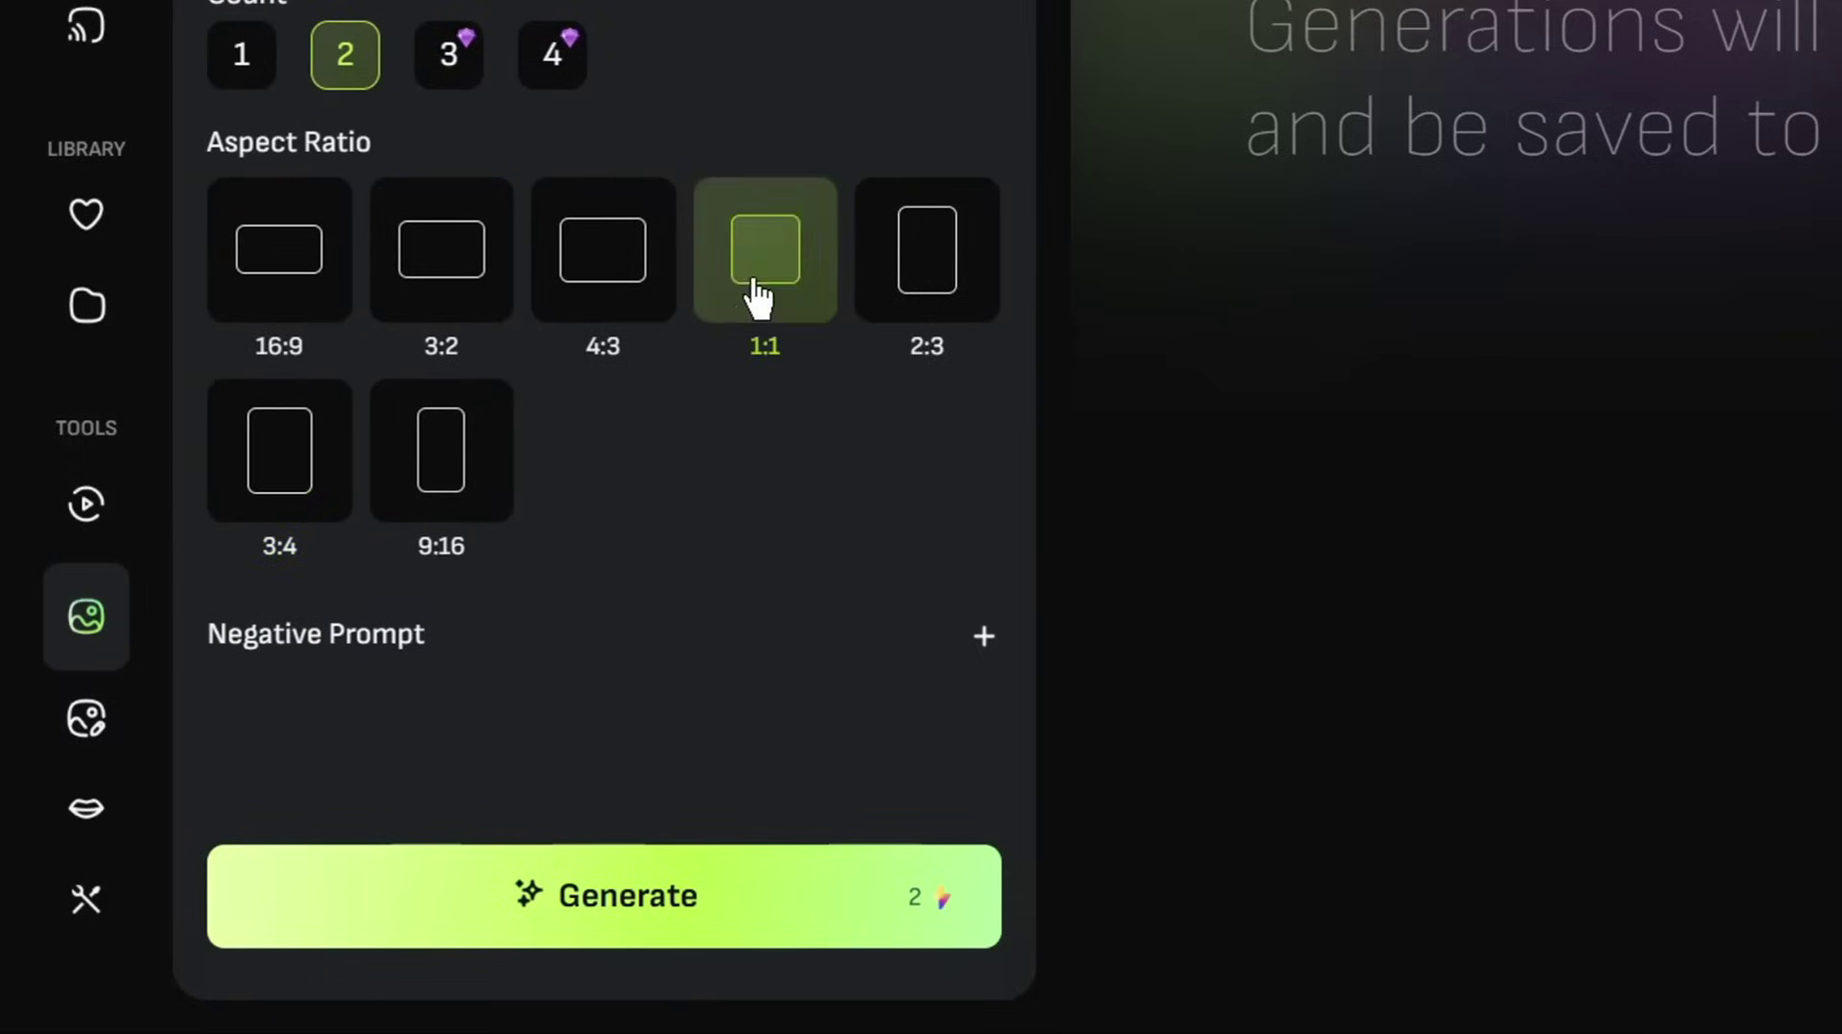
{"action": "left_click", "coordinate": [715, 916]}
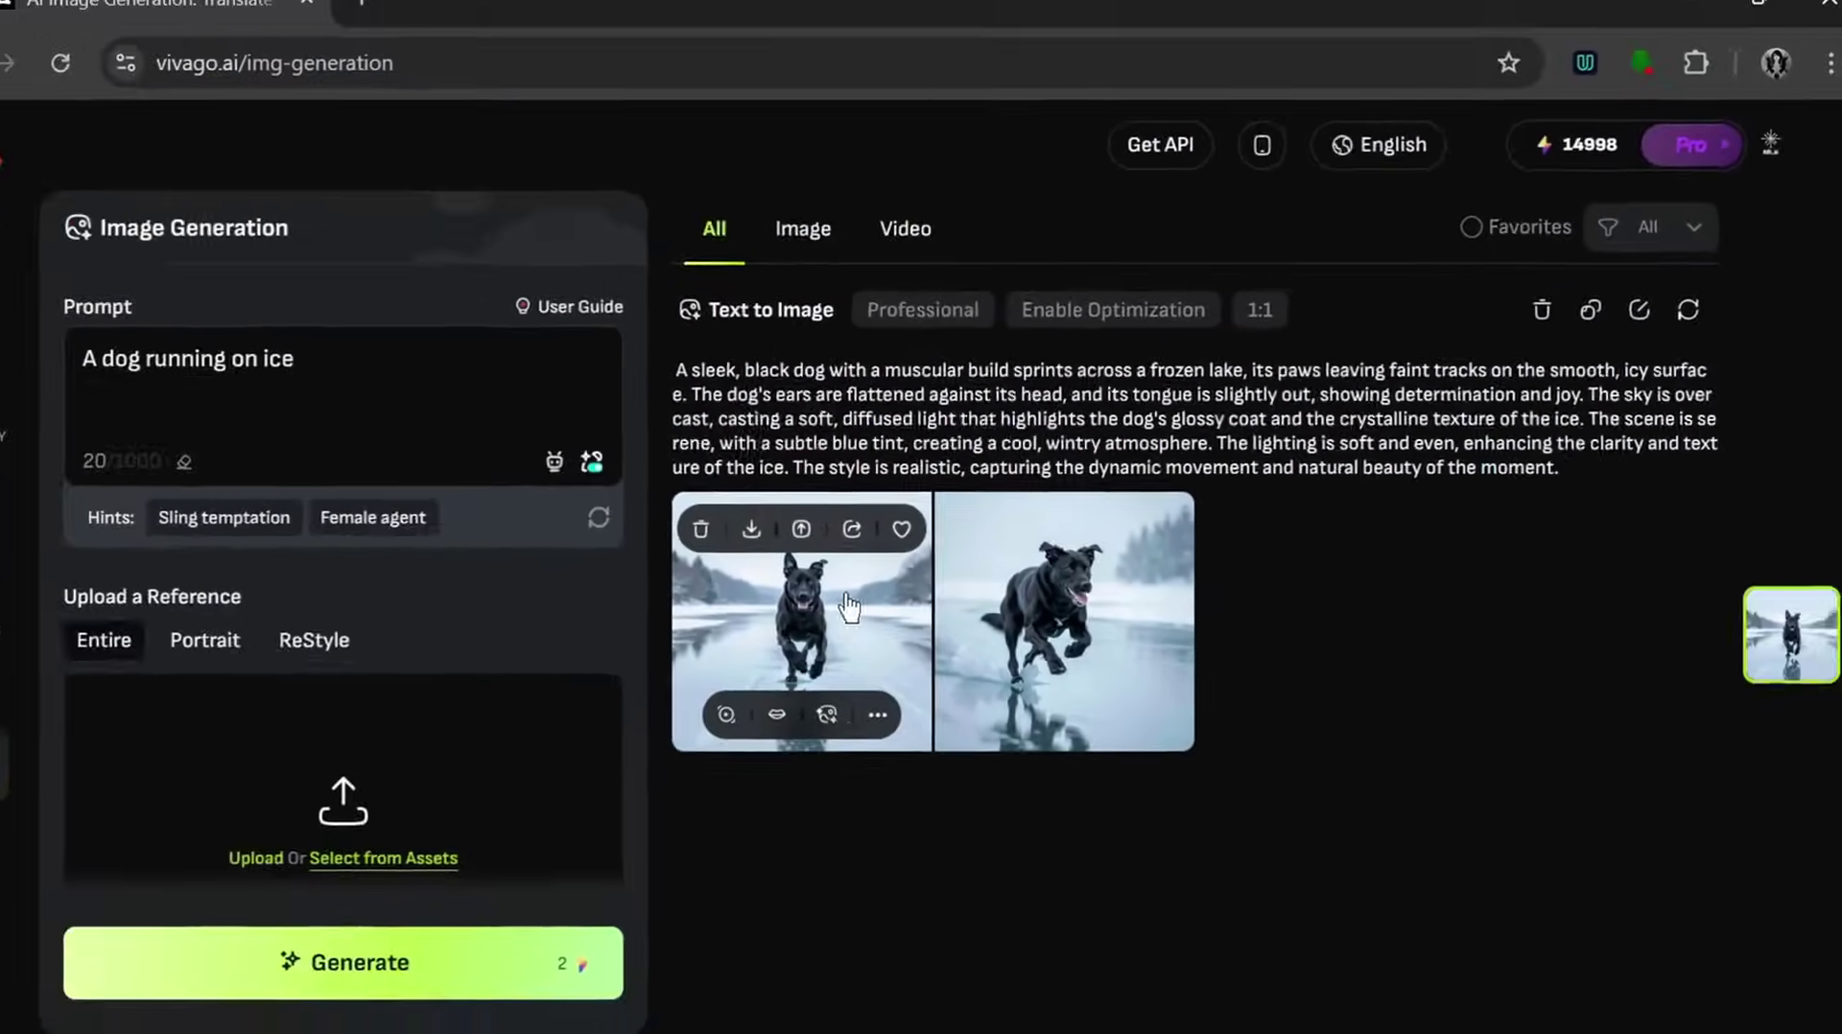
View both frozen-lake dog images full size and download one
{"action": "left_click", "coordinate": [575, 671]}
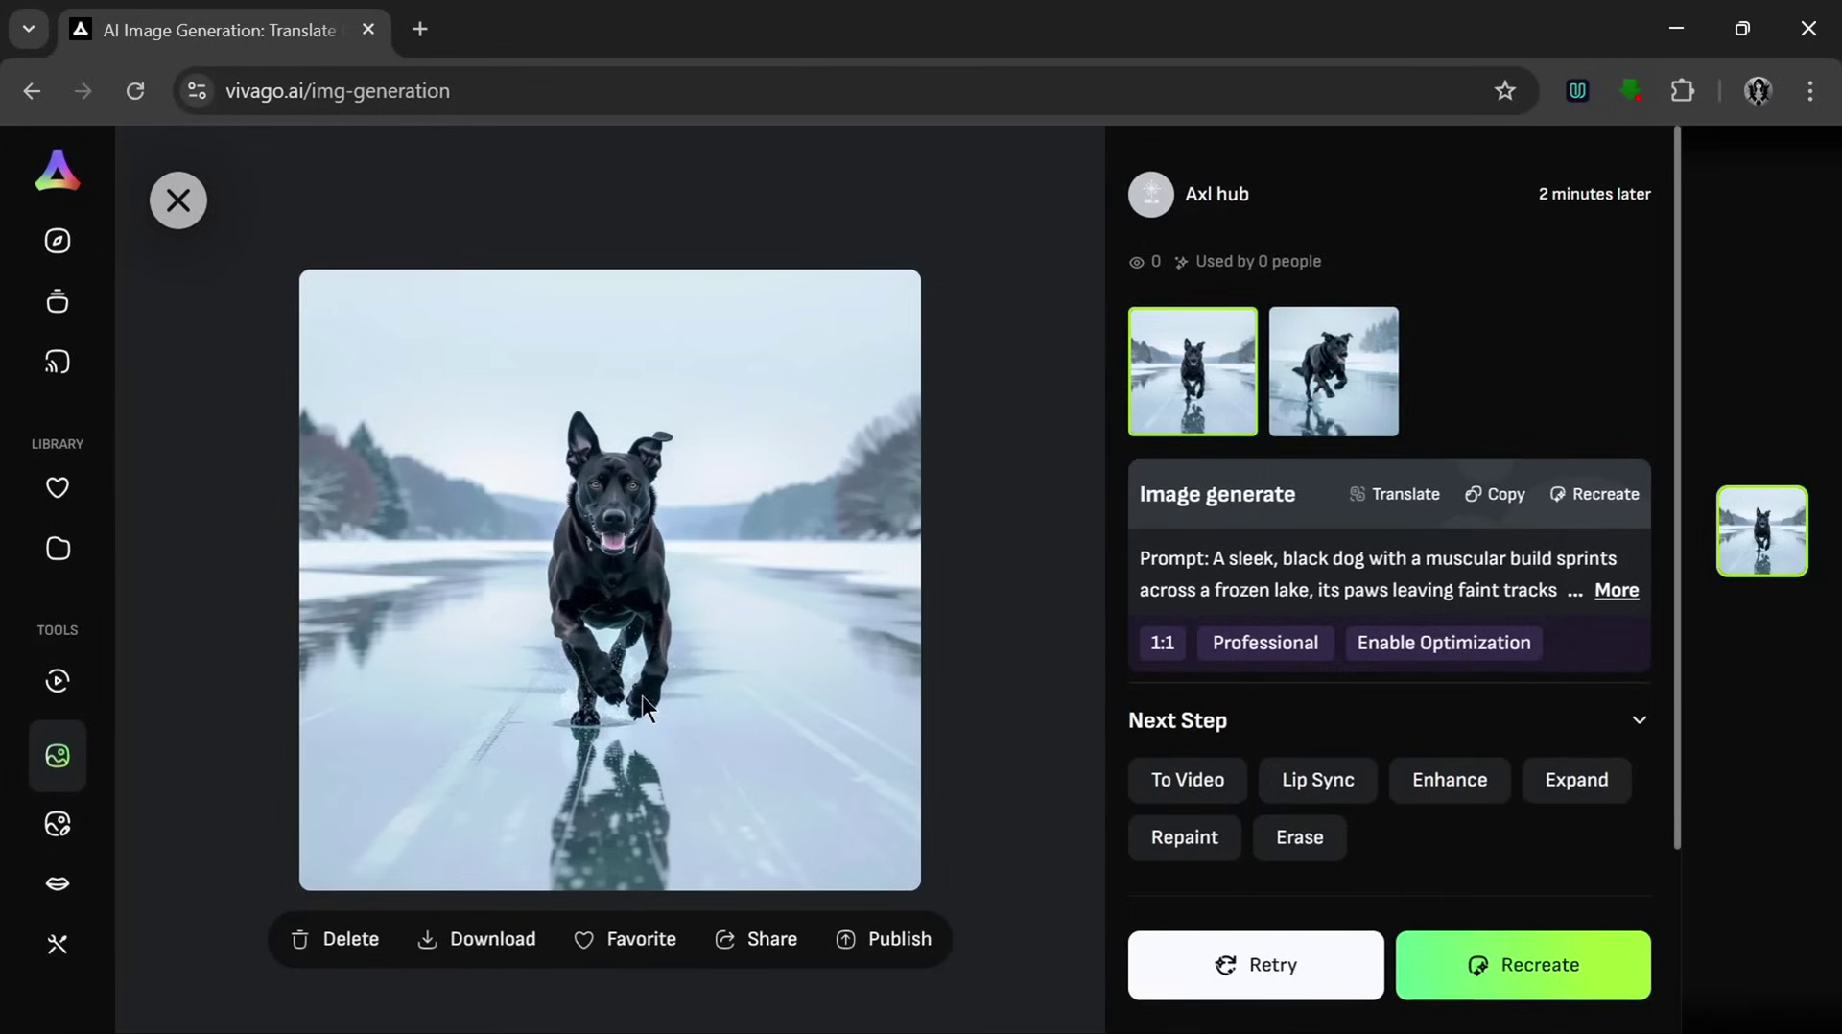
{"action": "left_click", "coordinate": [1328, 377]}
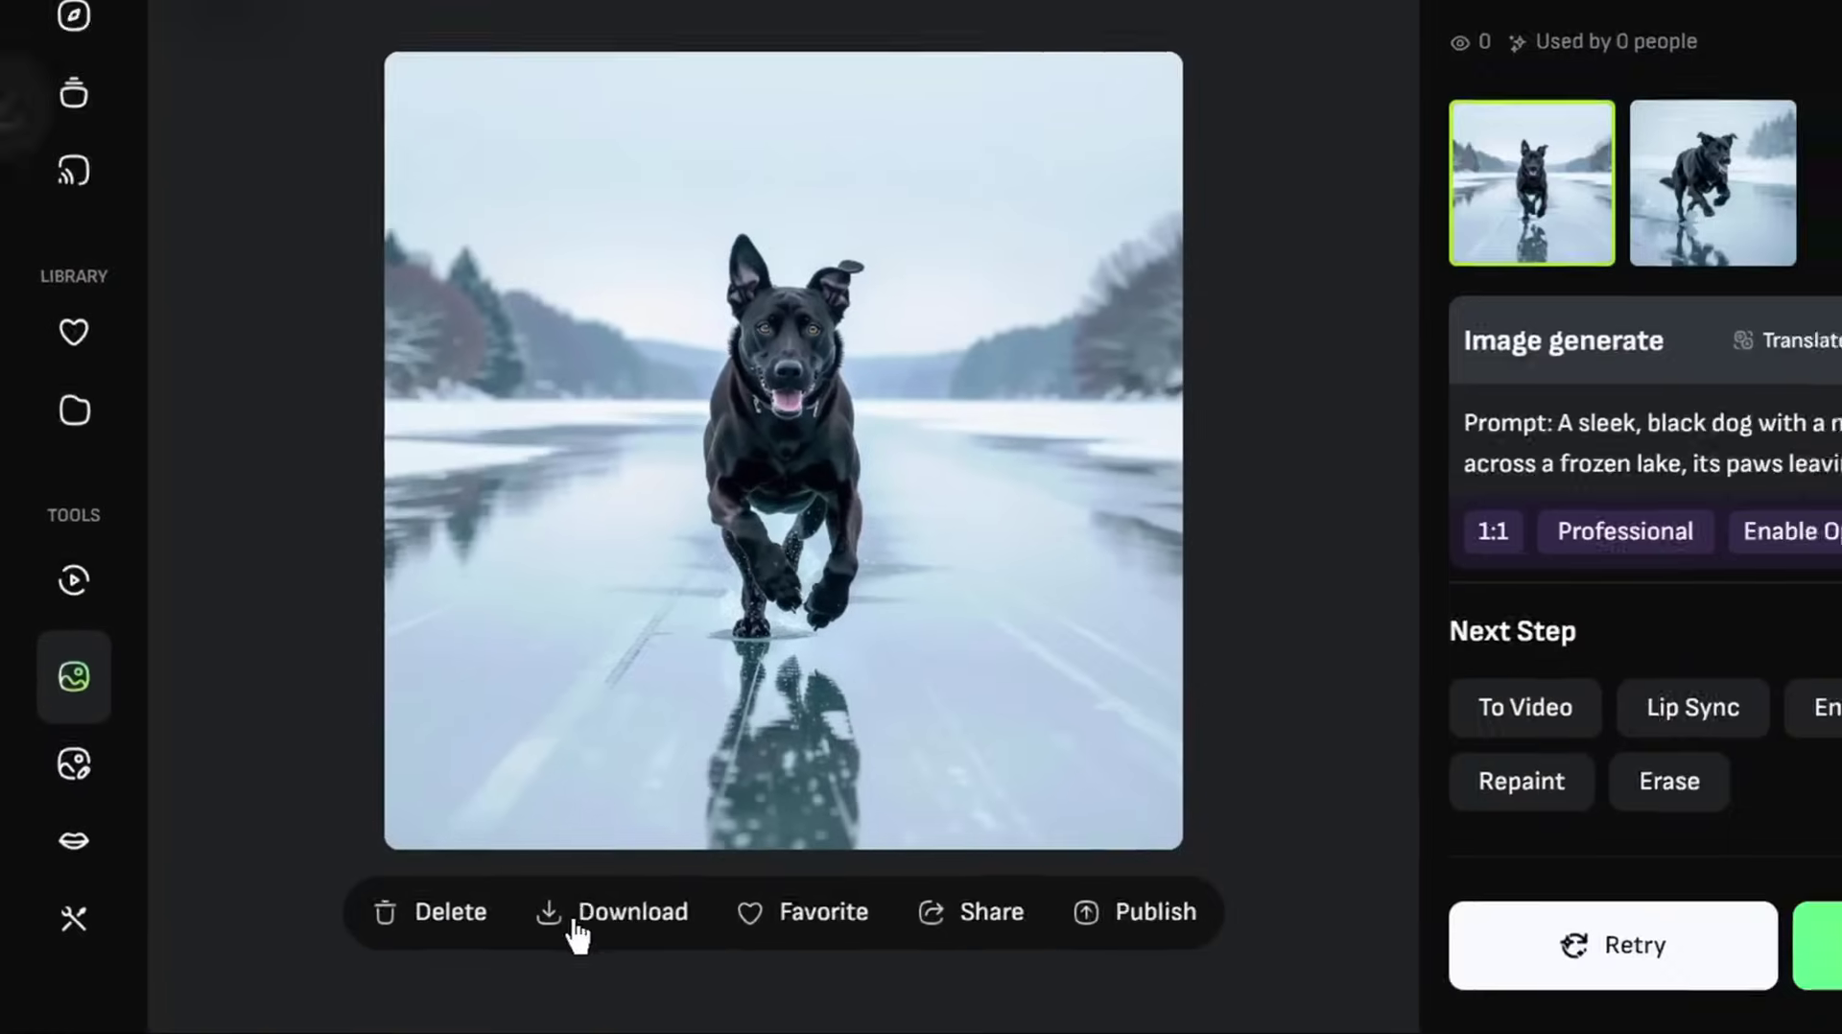
{"action": "left_click", "coordinate": [576, 923]}
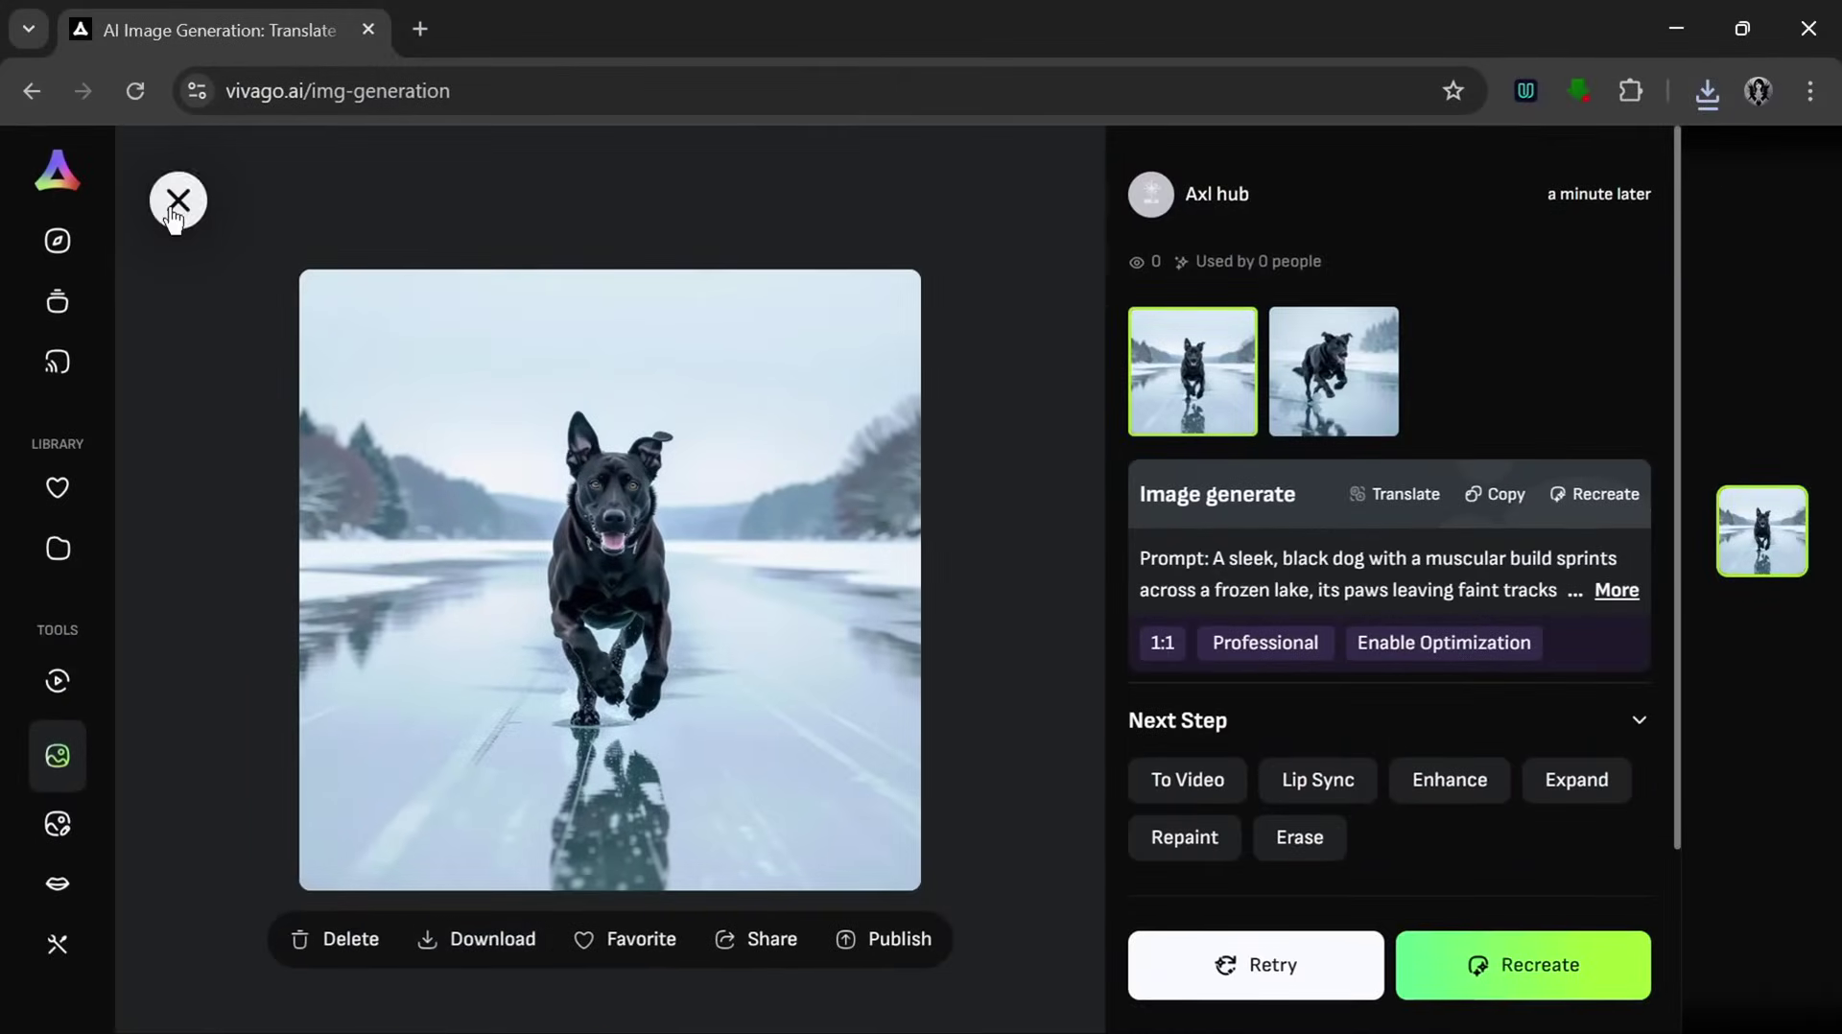
Replace the prompt with 'A pink haired woman in her living room' and generate
{"action": "left_click", "coordinate": [175, 209]}
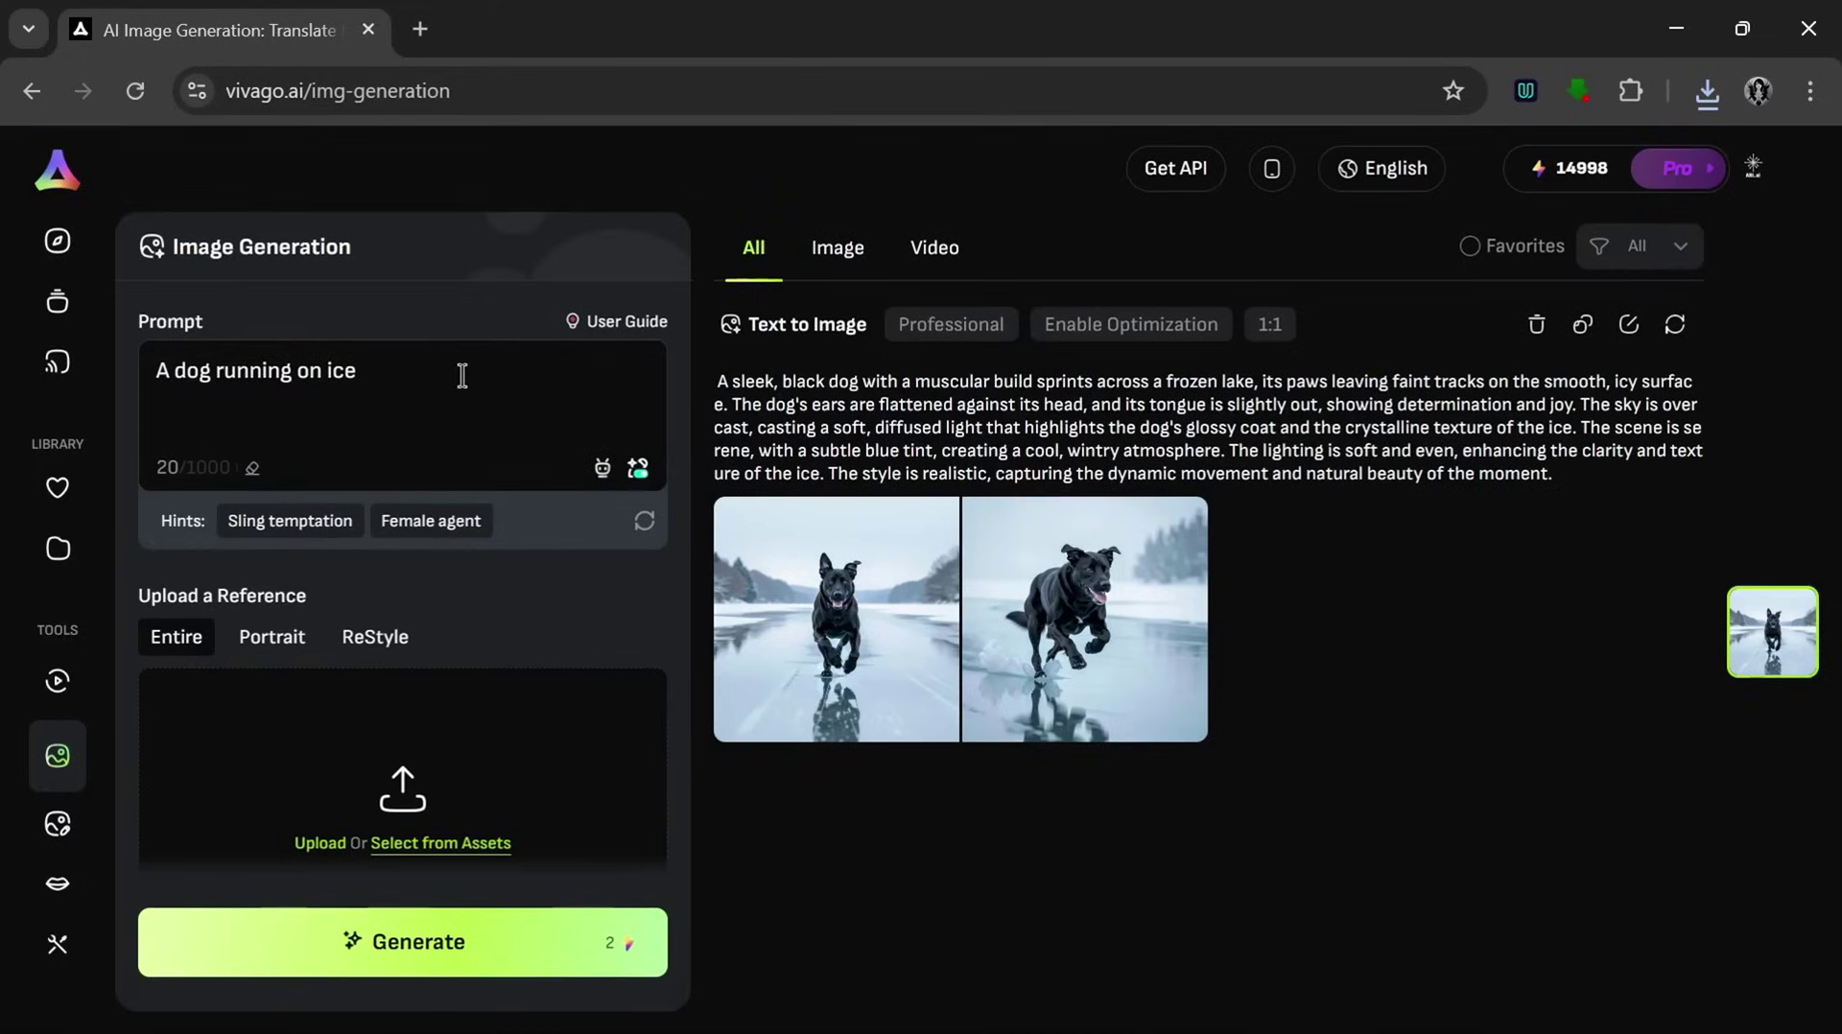
{"action": "triple_click", "coordinate": [462, 374]}
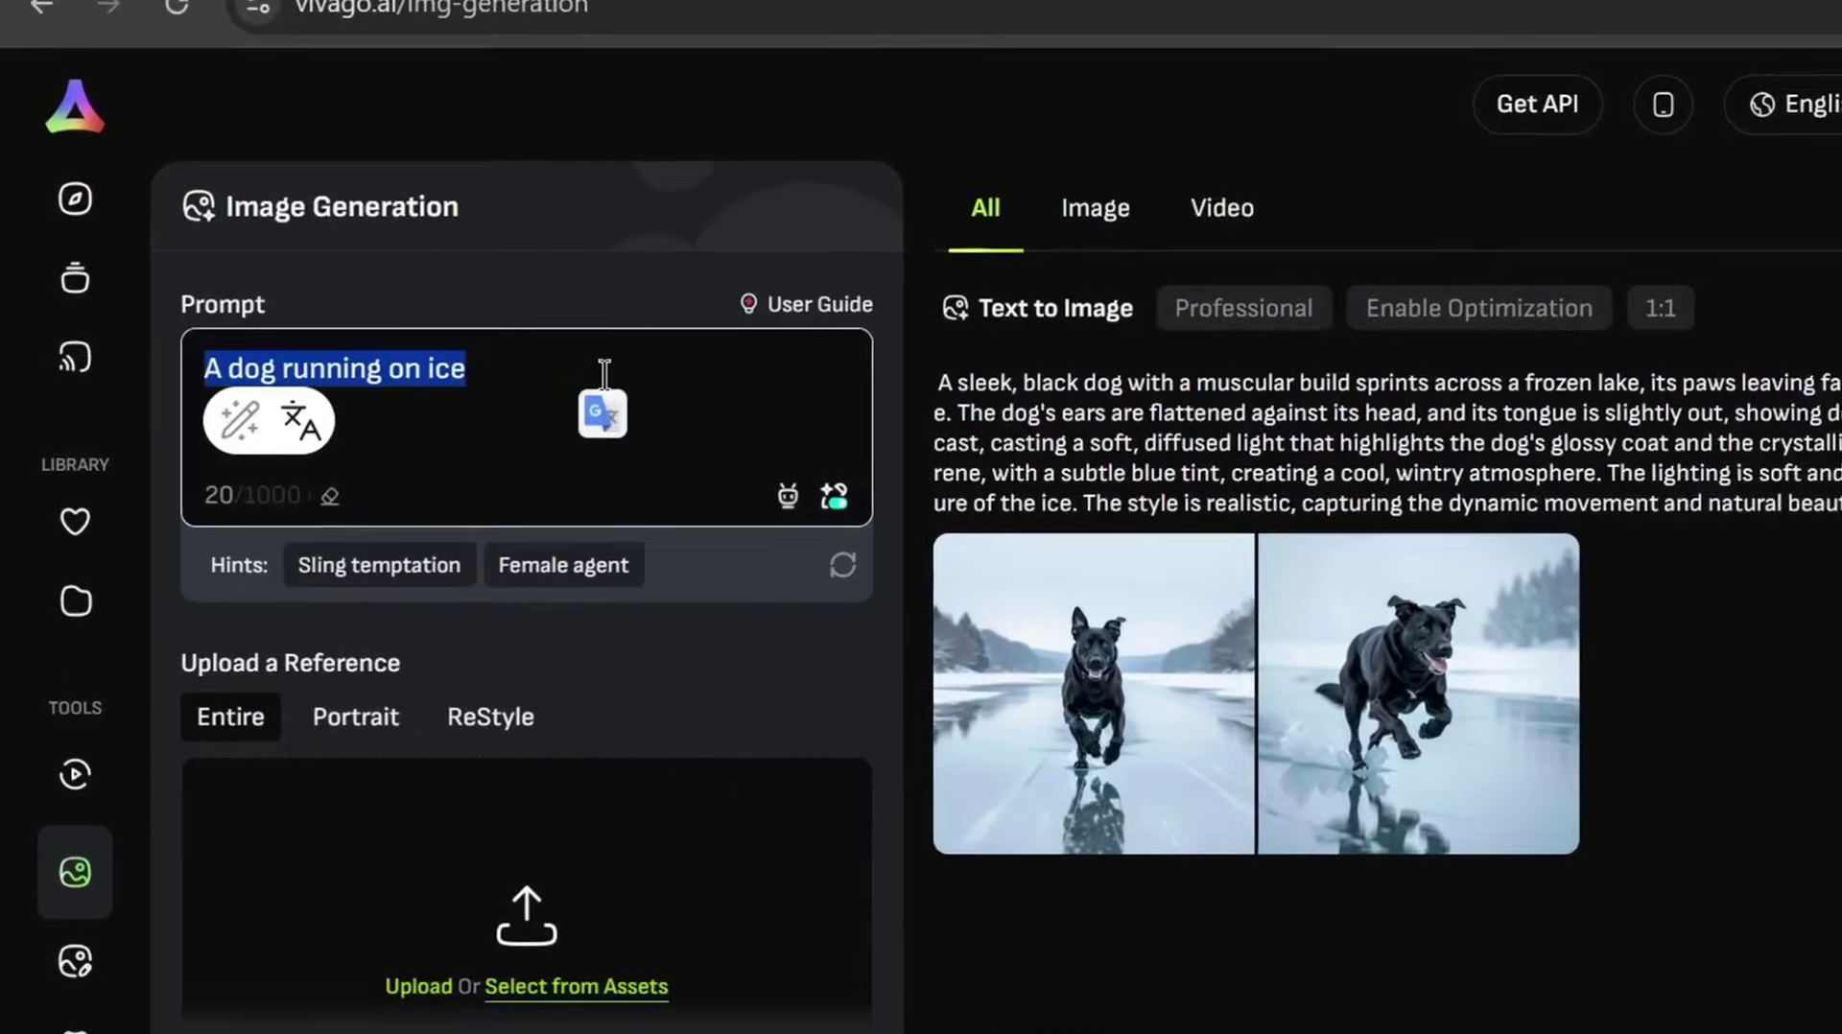
{"action": "type", "text": "A "}
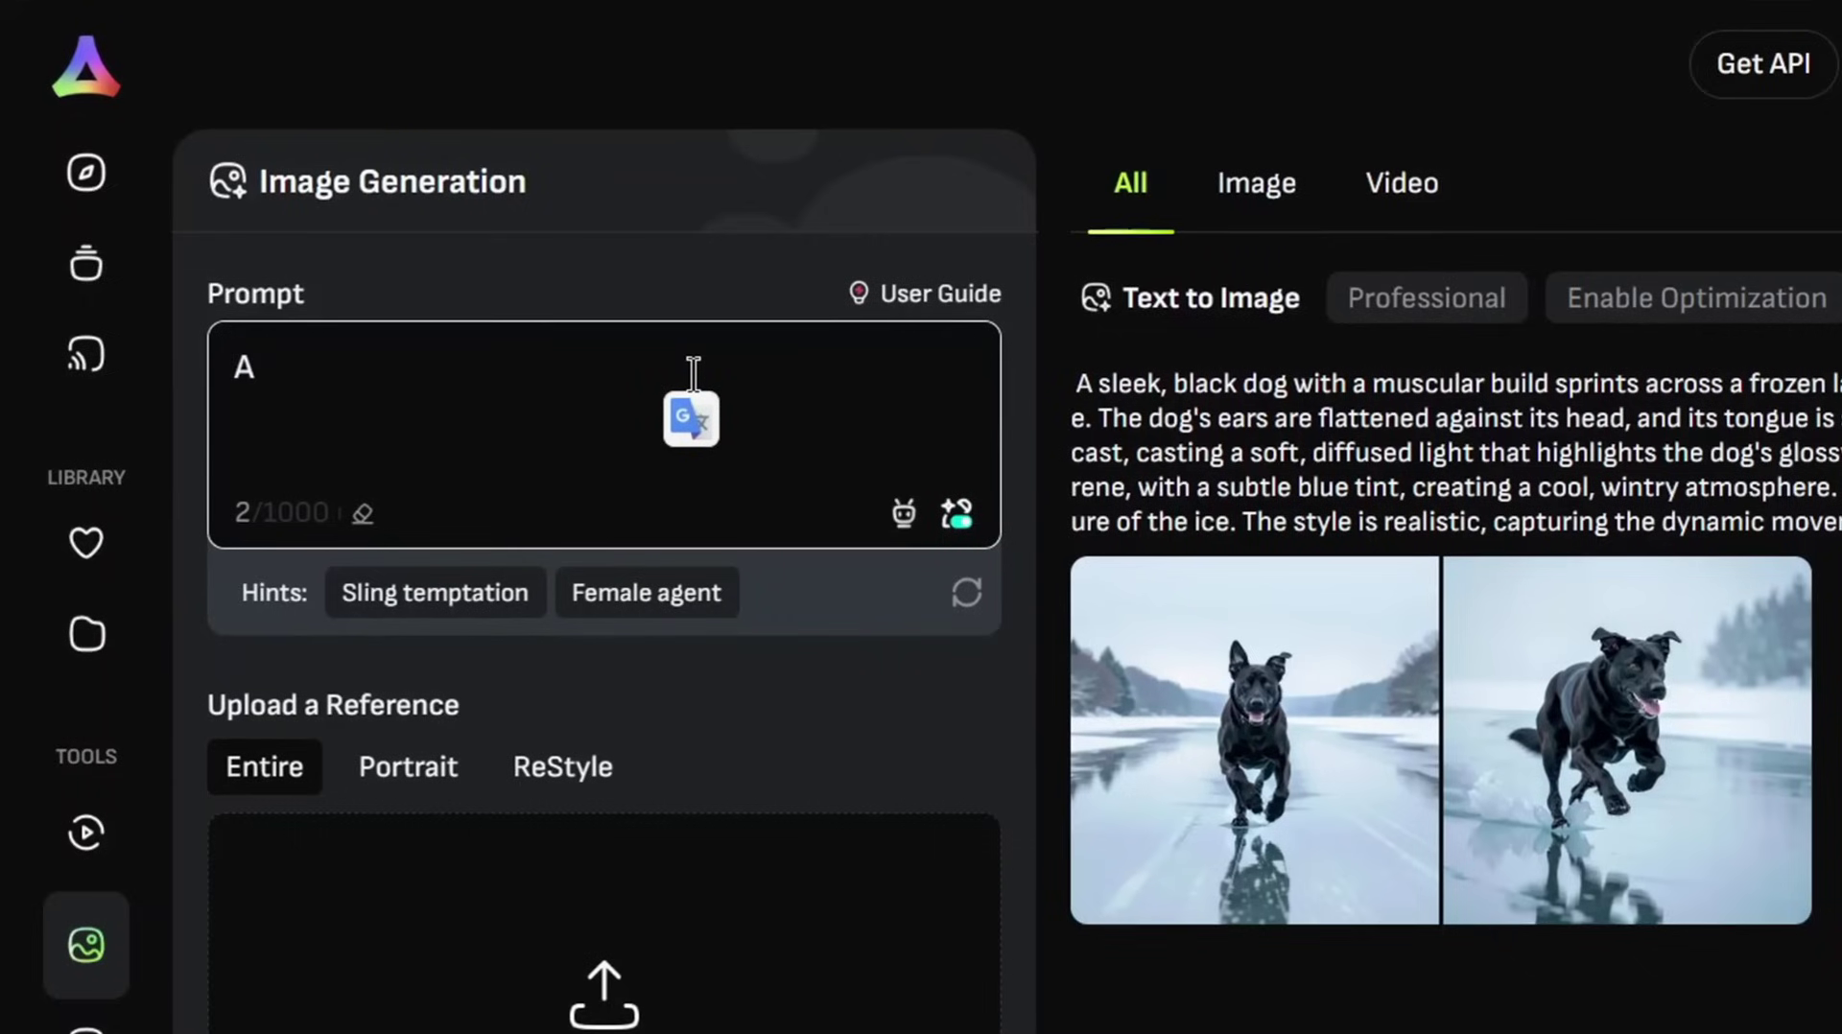
{"action": "type", "text": "pink haired woman in a"}
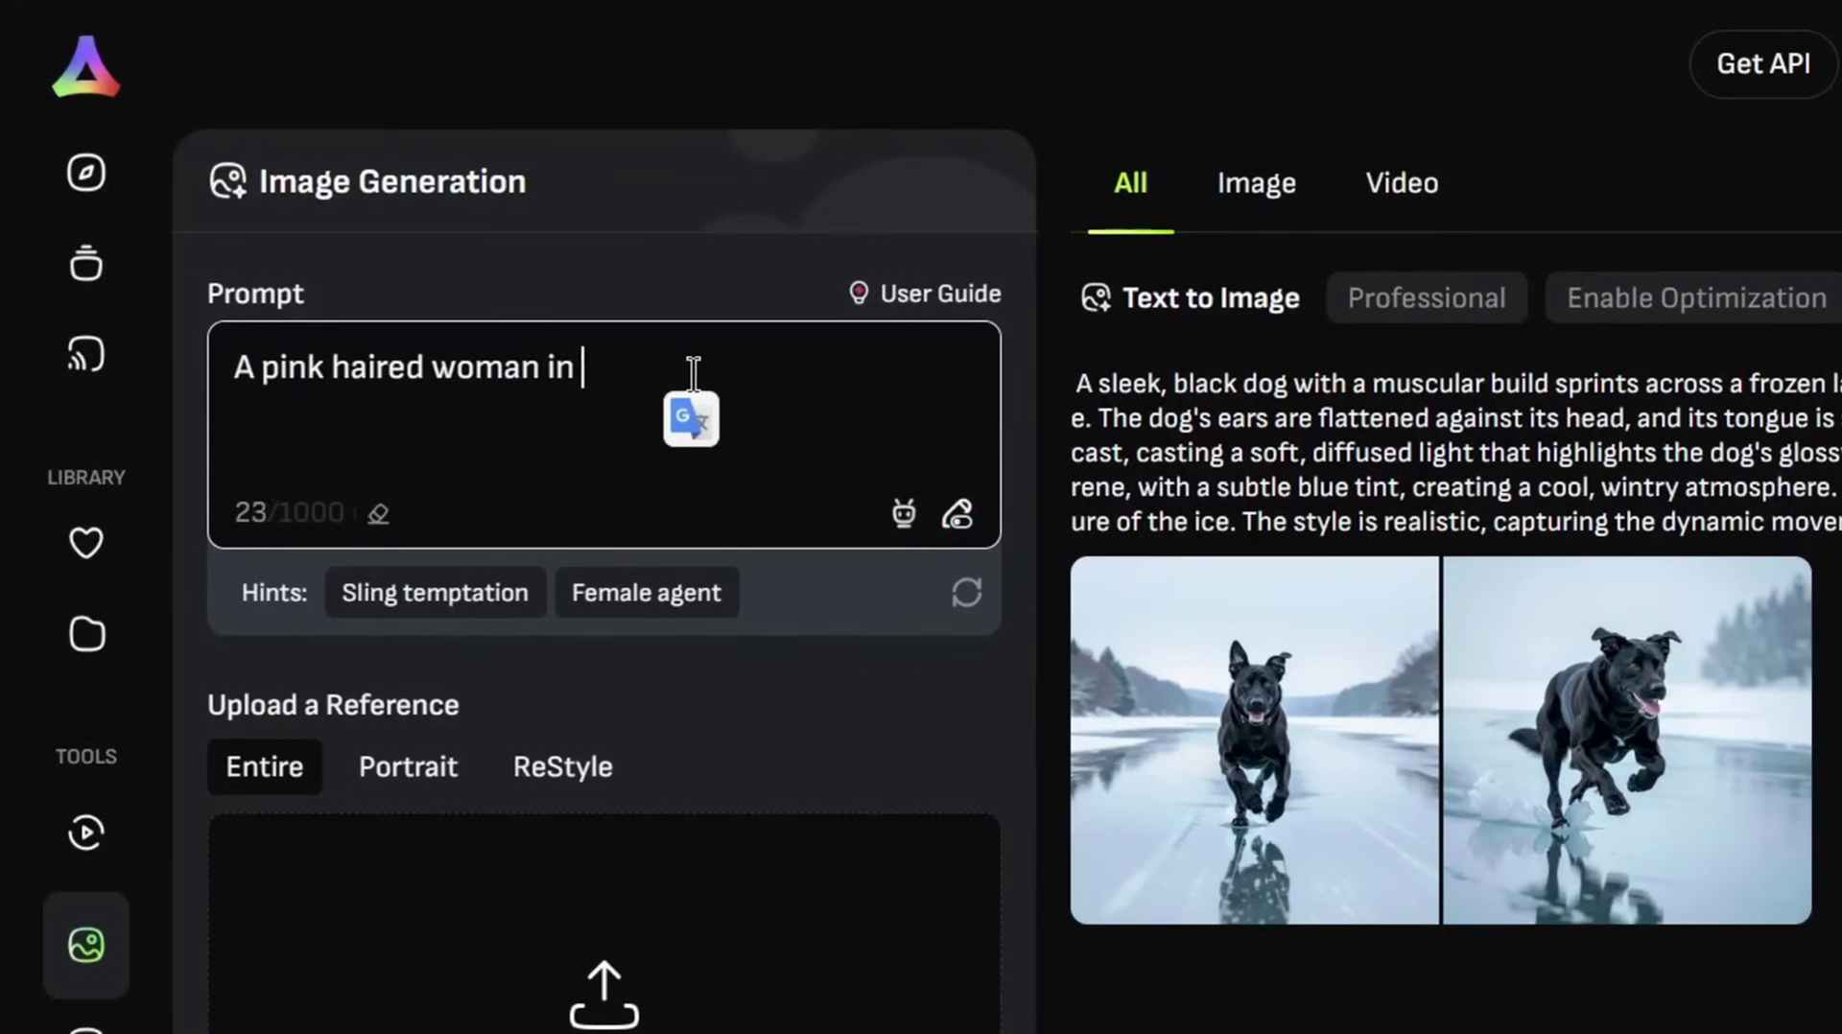
{"action": "key", "text": "BackSpace"}
{"action": "key", "text": "BackSpace"}
{"action": "type", "text": "her li"}
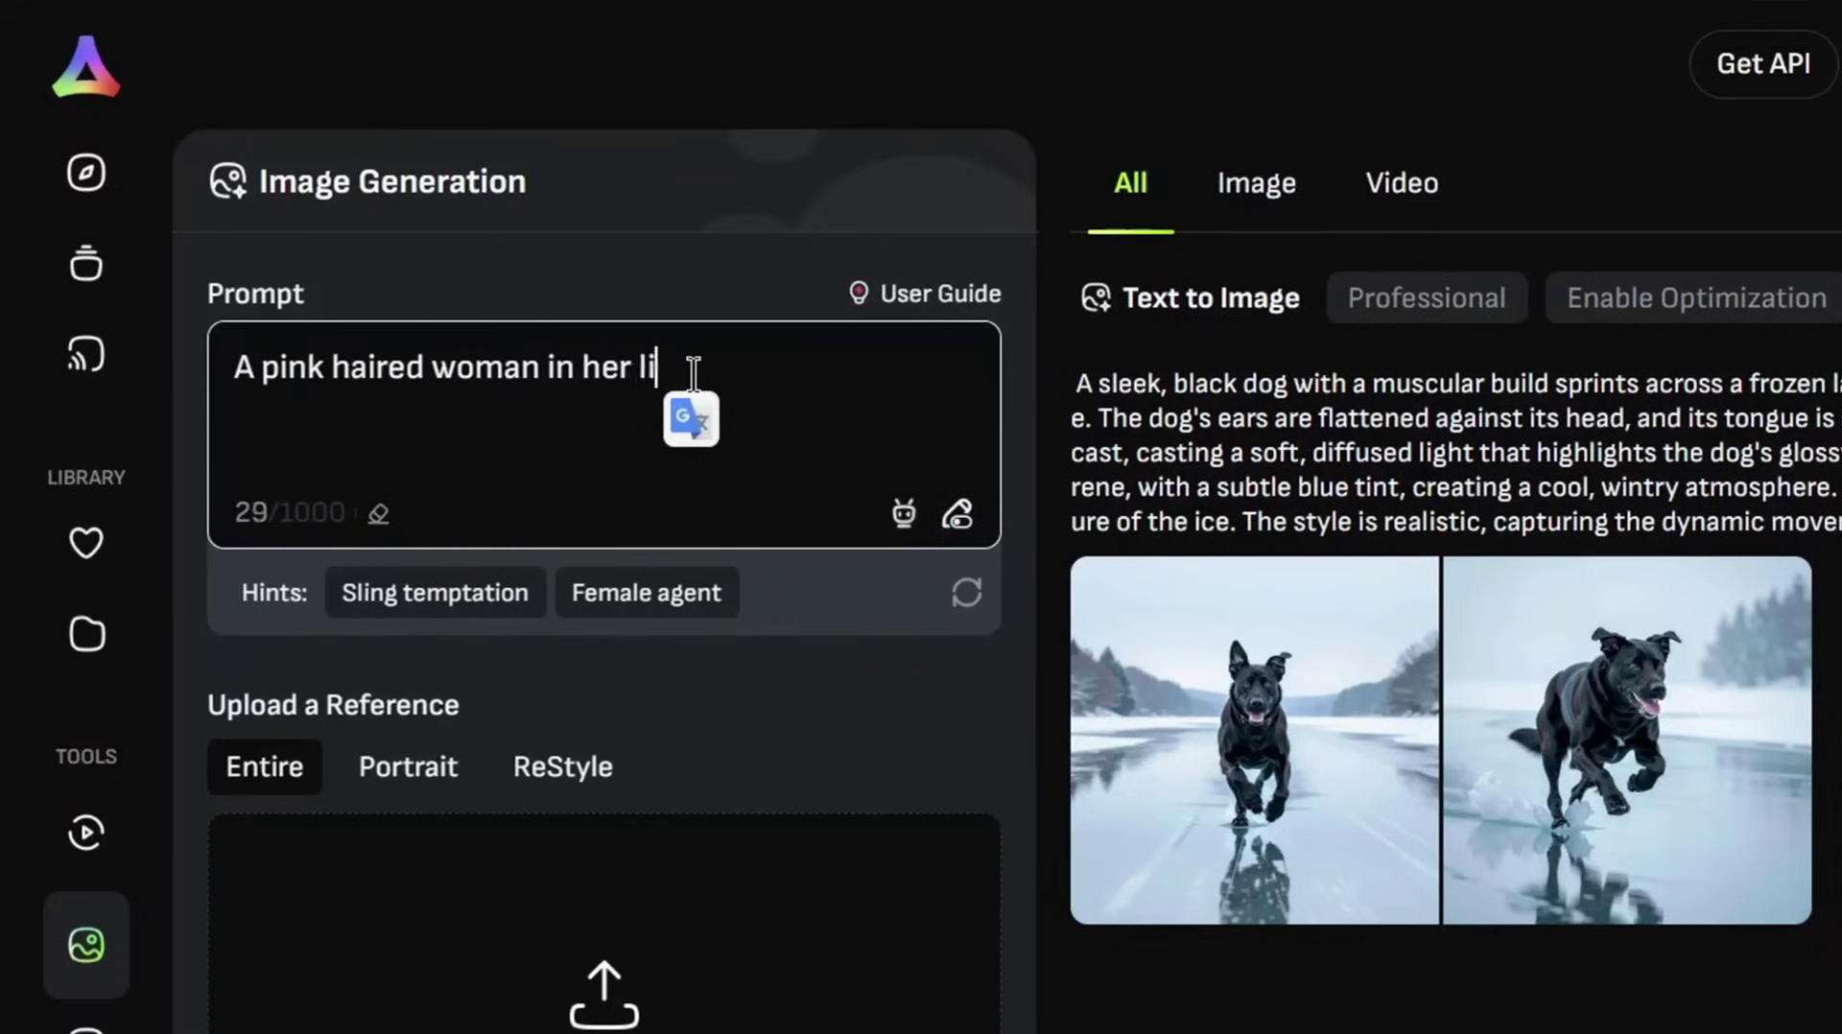
{"action": "type", "text": "ving room w"}
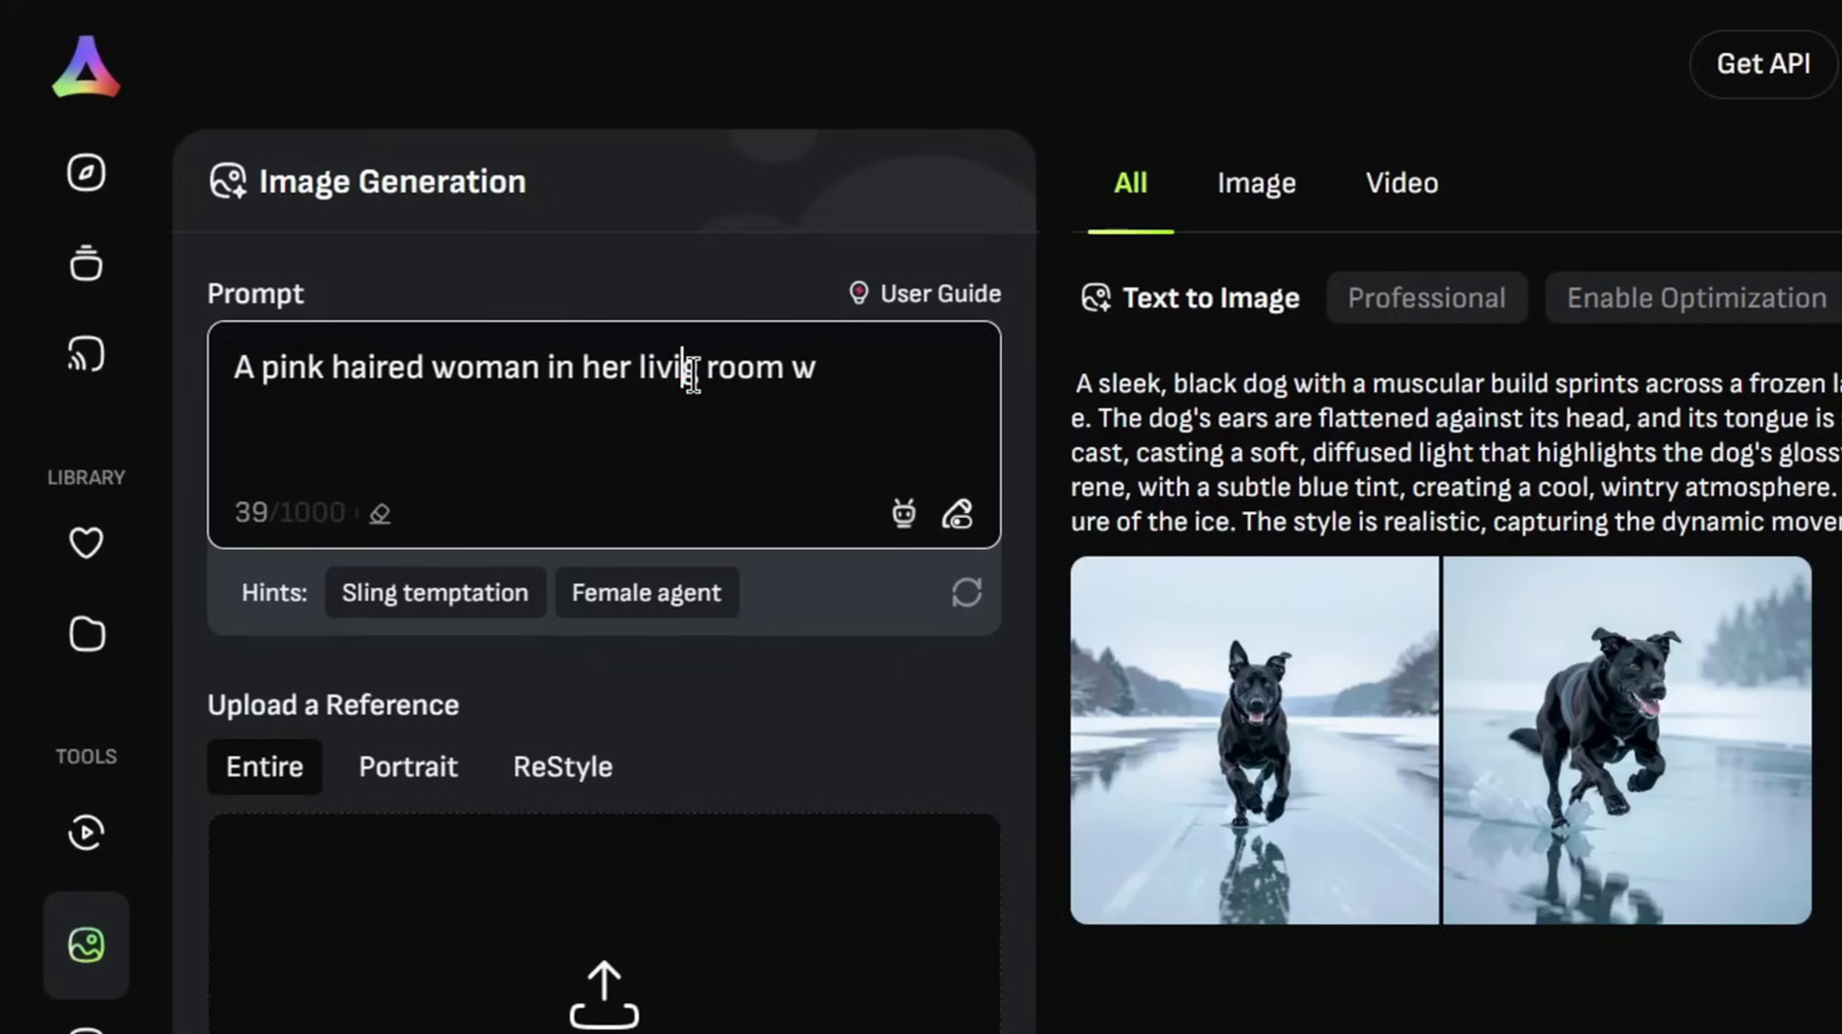
{"action": "type", "text": "ng"}
{"action": "key", "text": "Delete"}
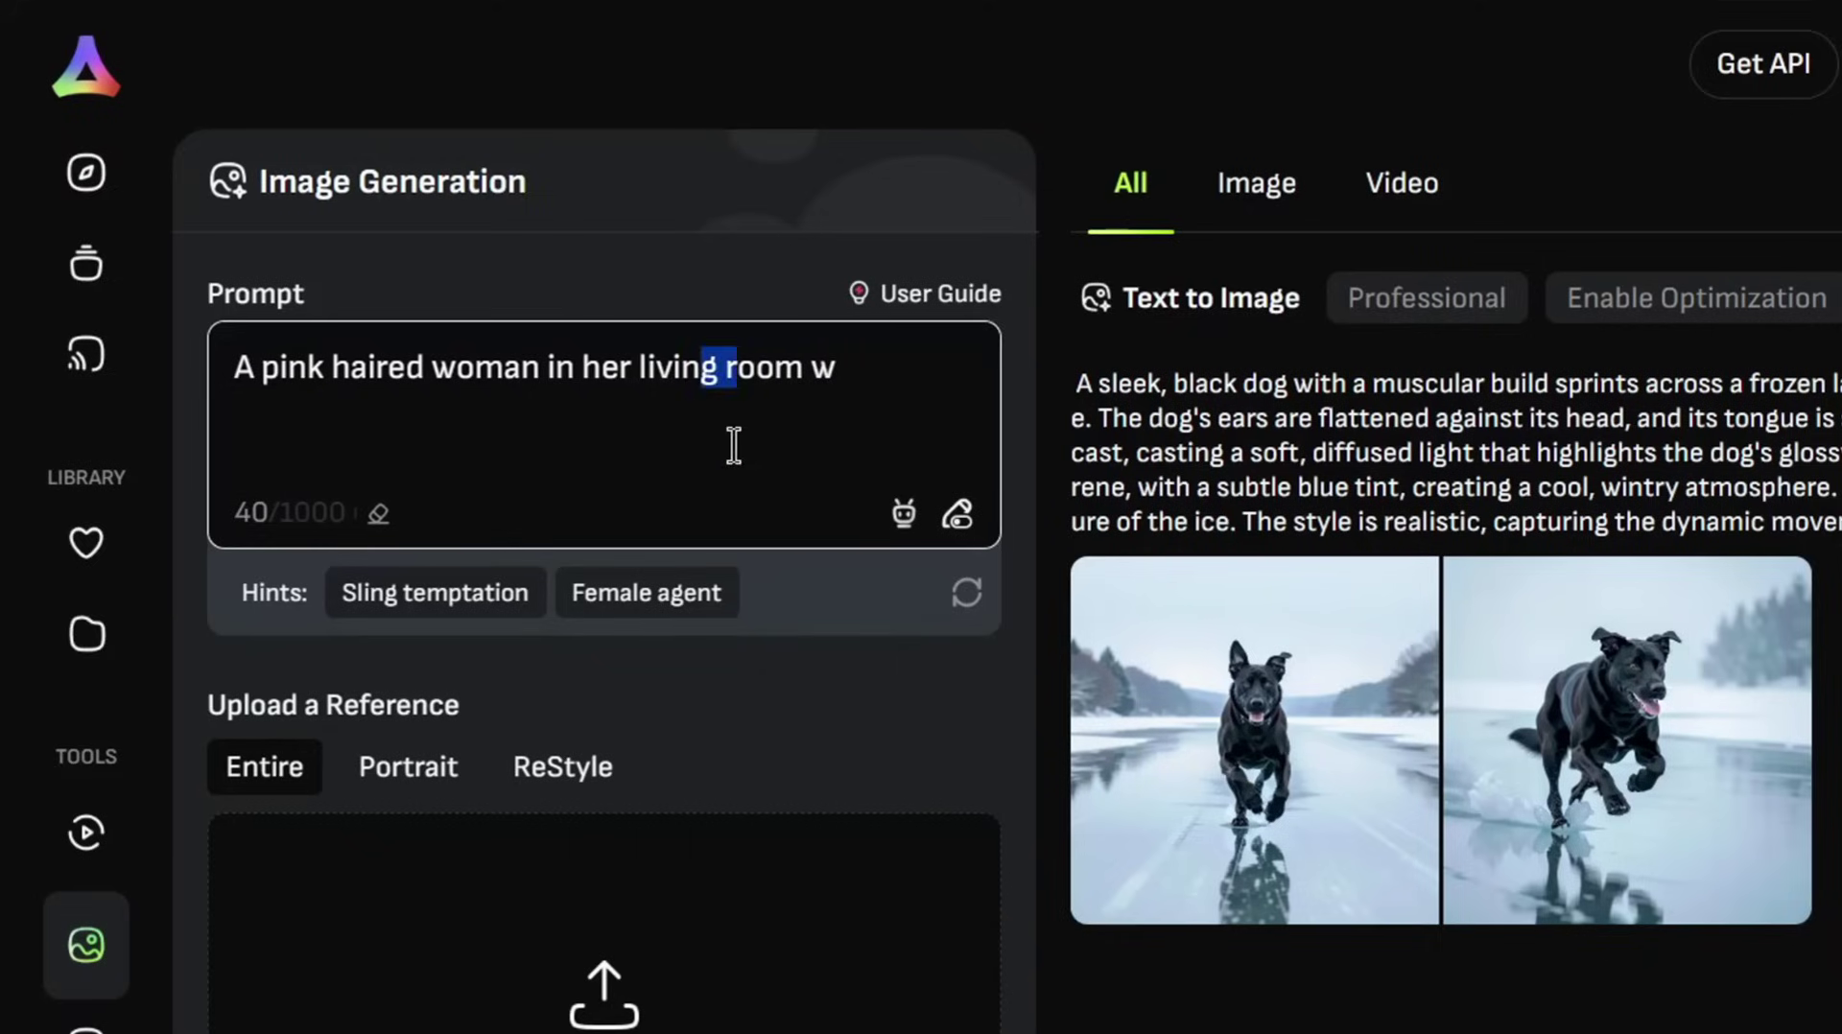
{"action": "key", "text": "BackSpace"}
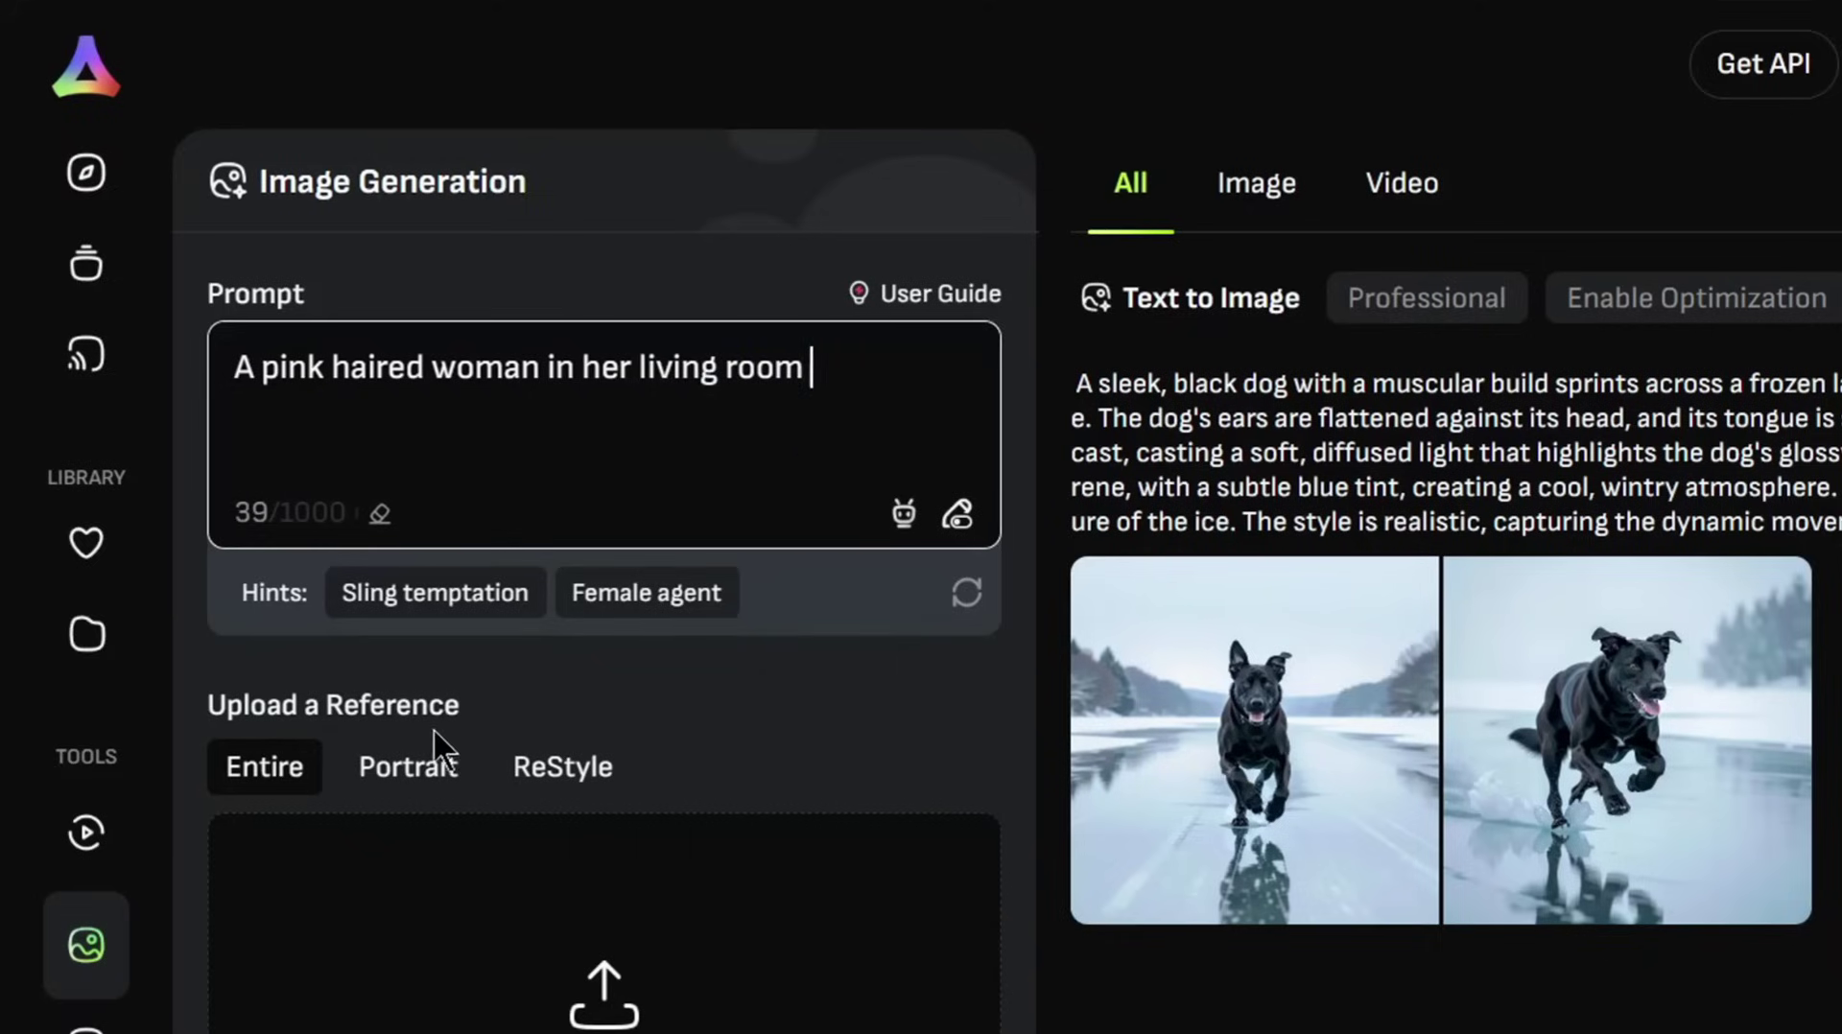
{"action": "scroll", "coordinate": [729, 806], "scroll_direction": "down", "scroll_amount": 6}
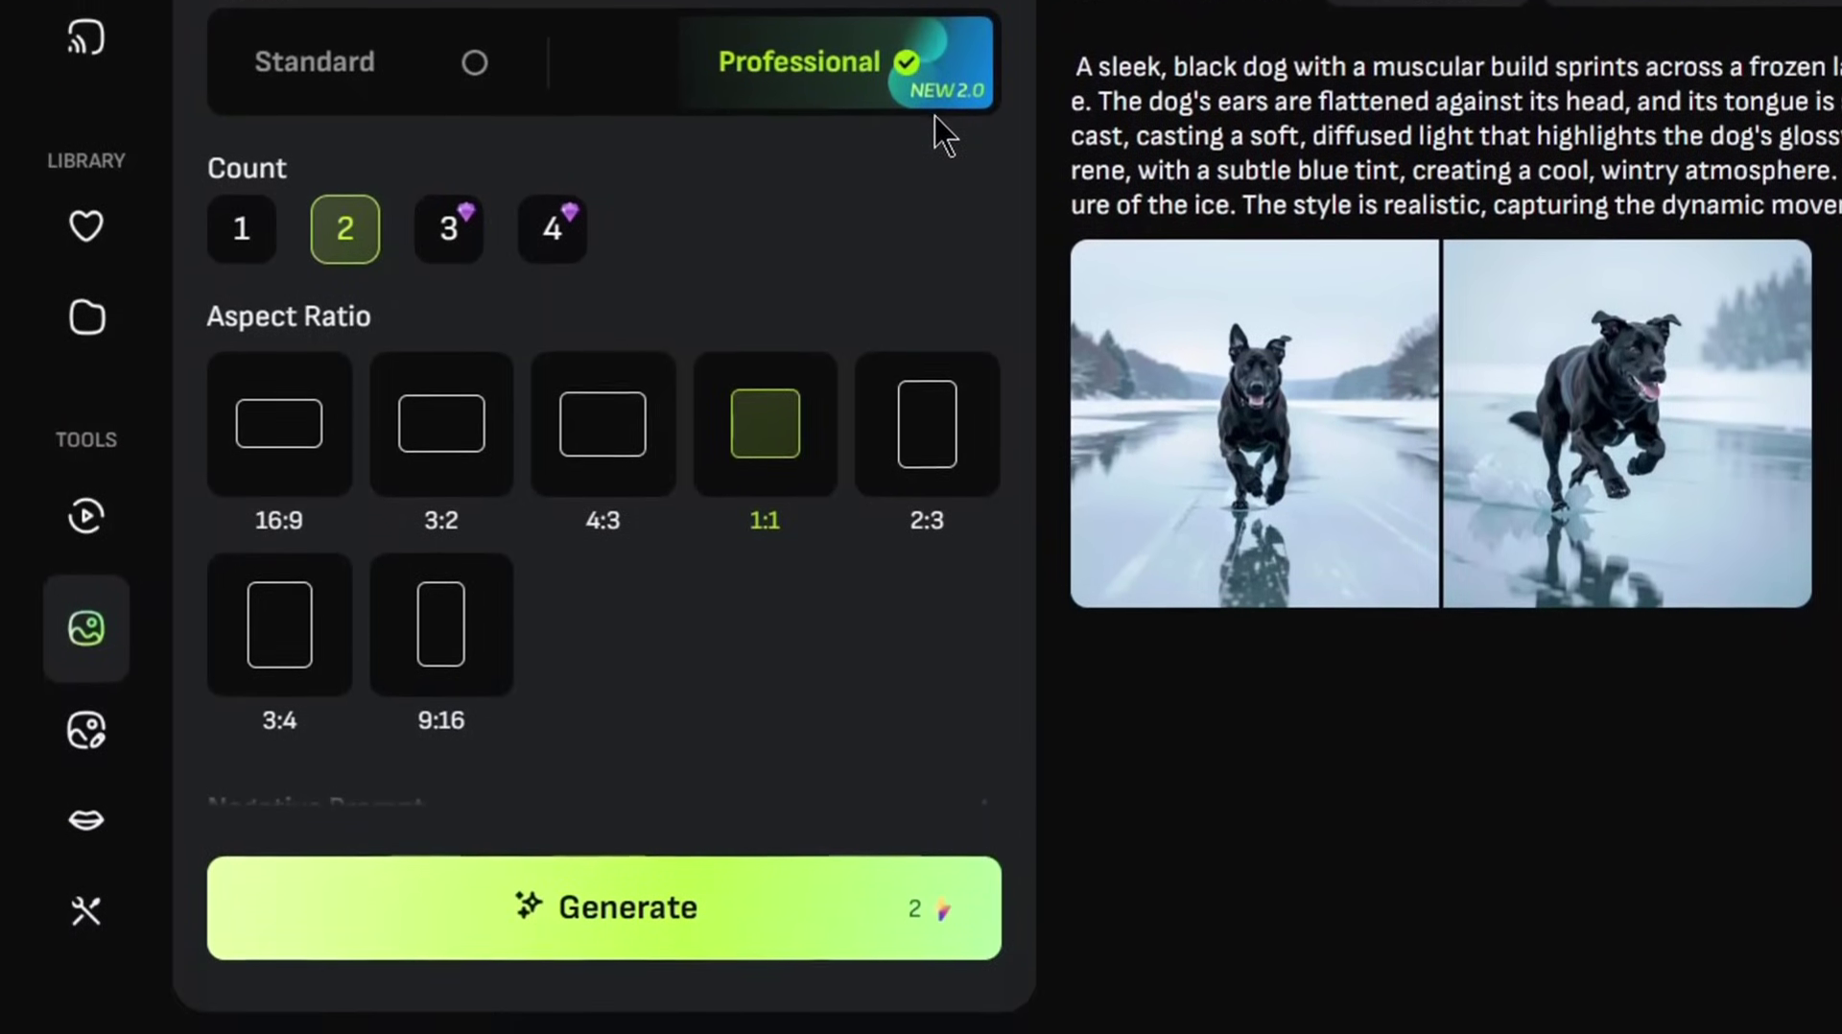
{"action": "left_click", "coordinate": [655, 873]}
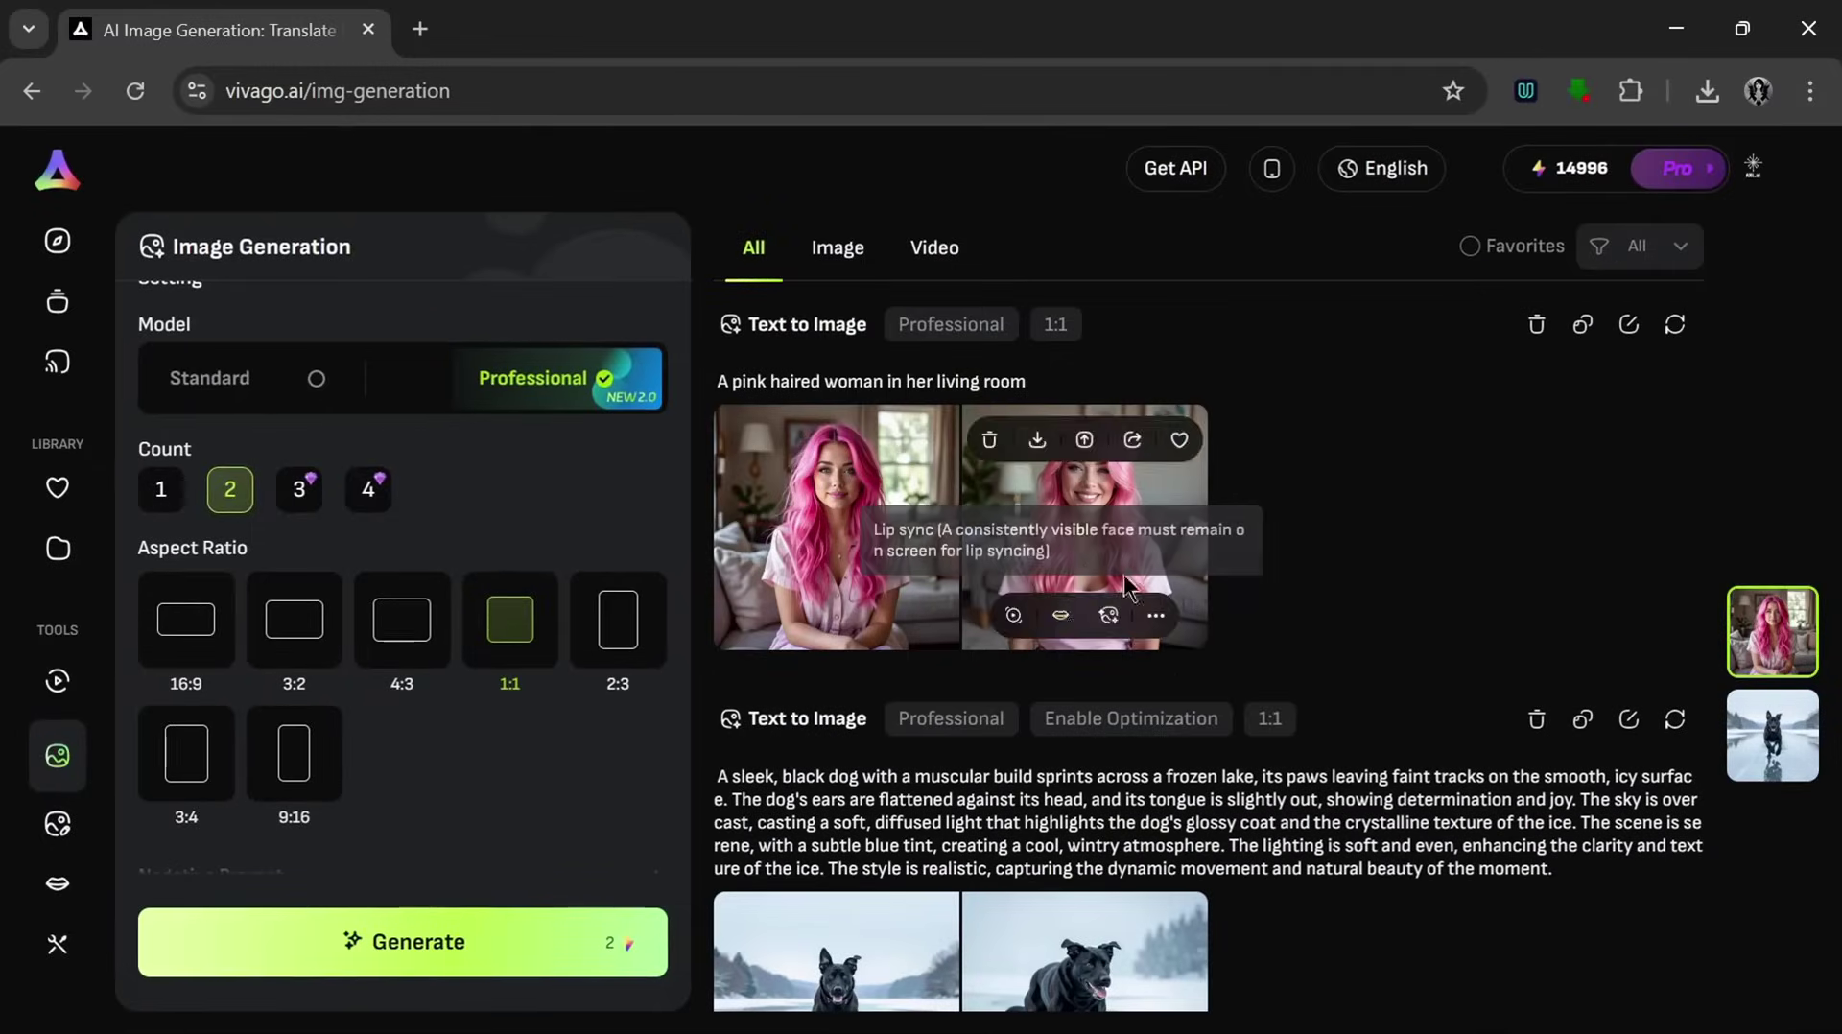
View both pink-haired woman images full size and download one as PNG
{"action": "left_click", "coordinate": [796, 532]}
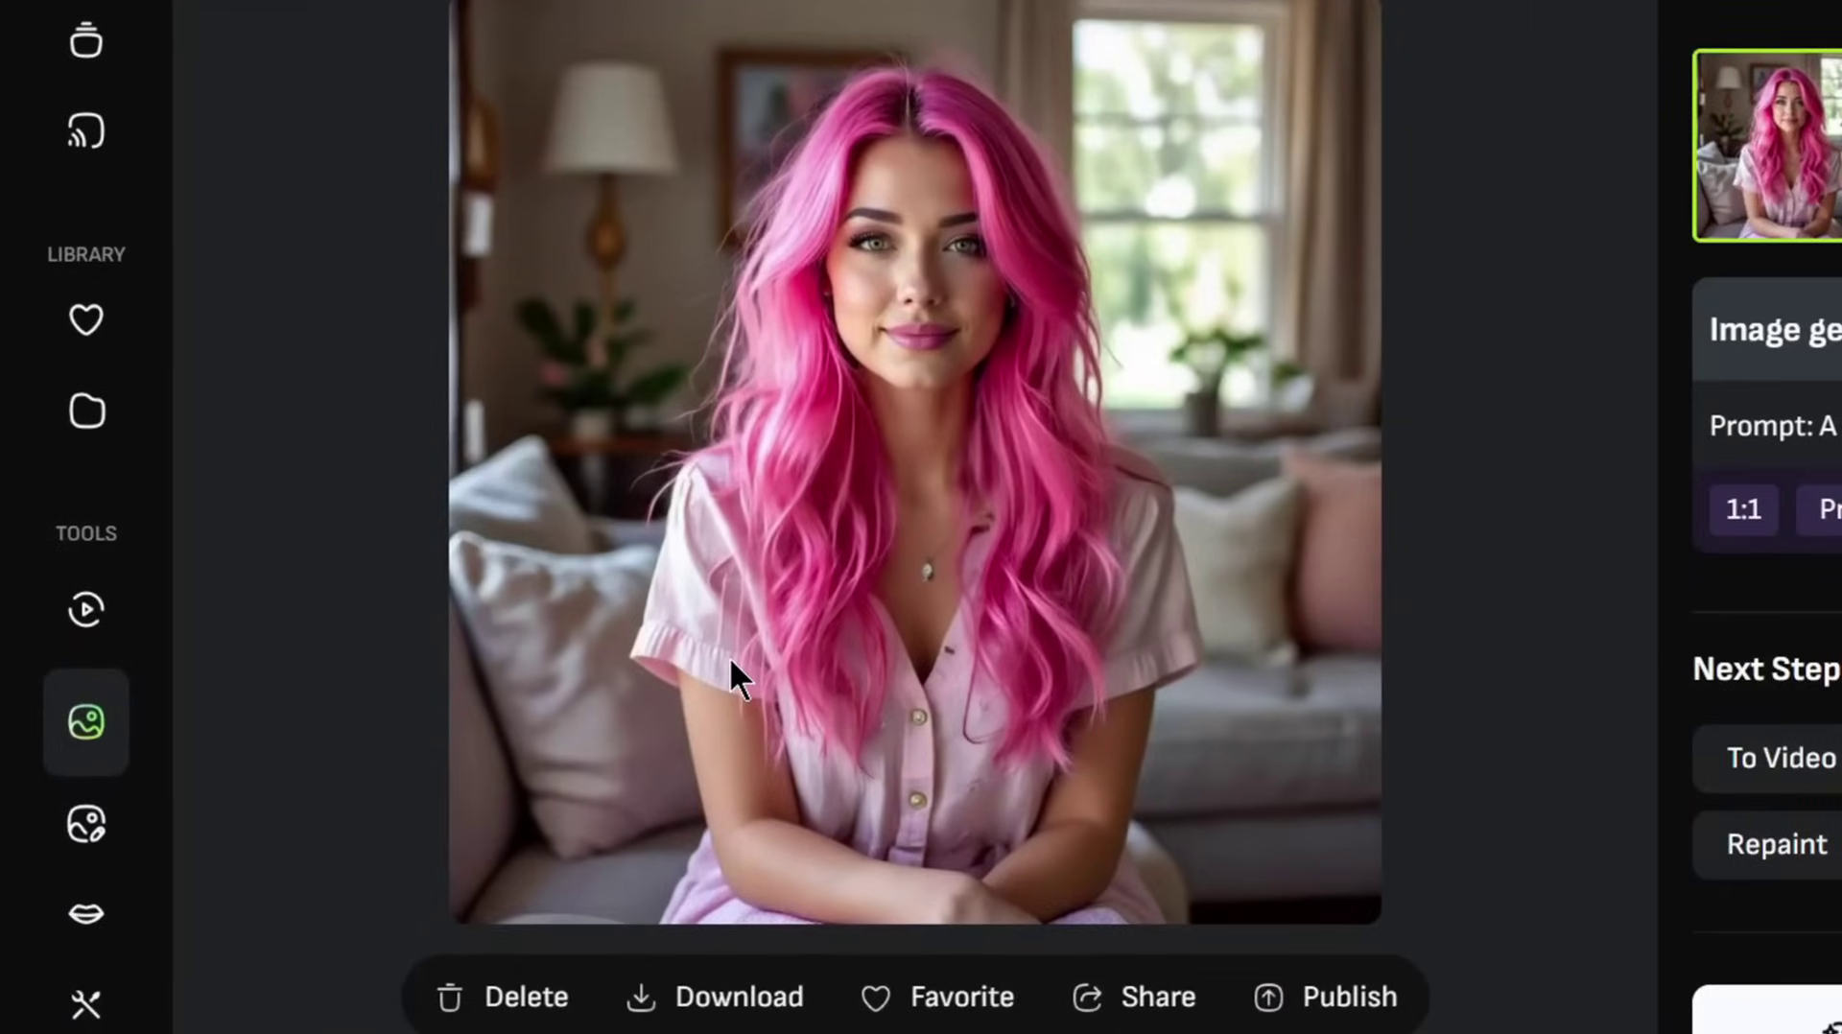
{"action": "key", "text": "Down"}
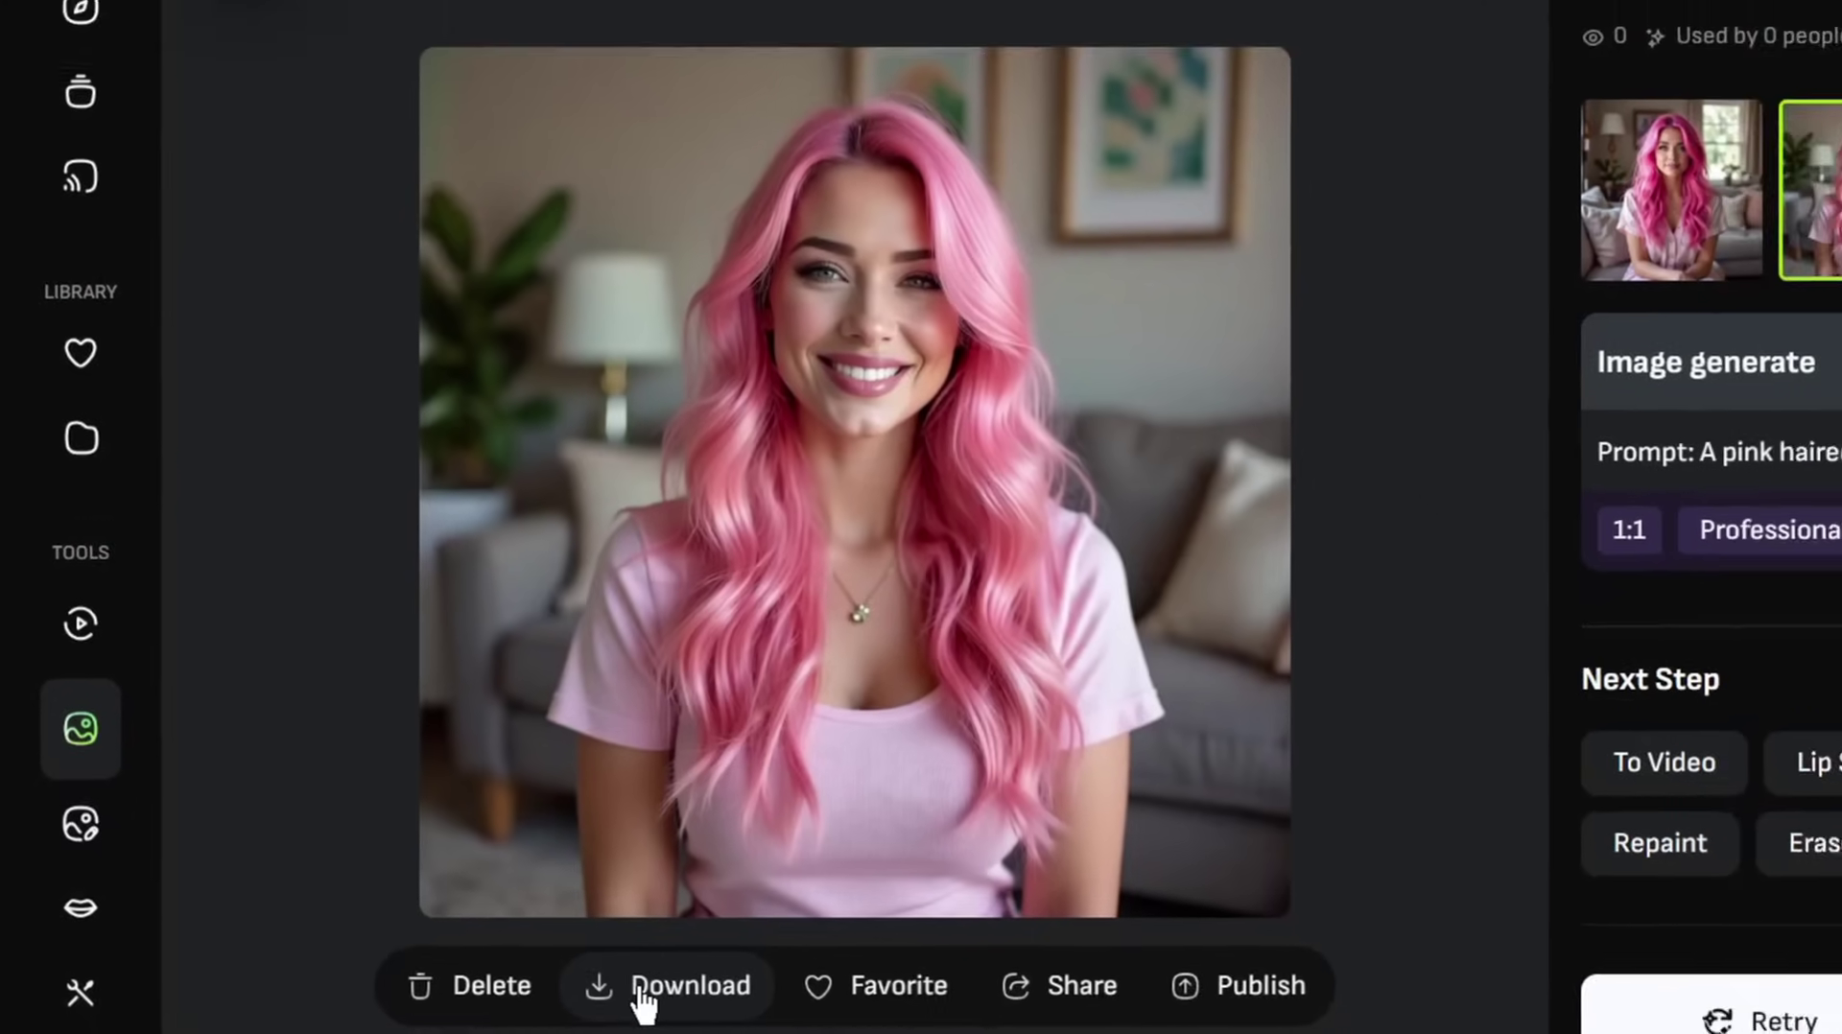
{"action": "left_click", "coordinate": [686, 1002]}
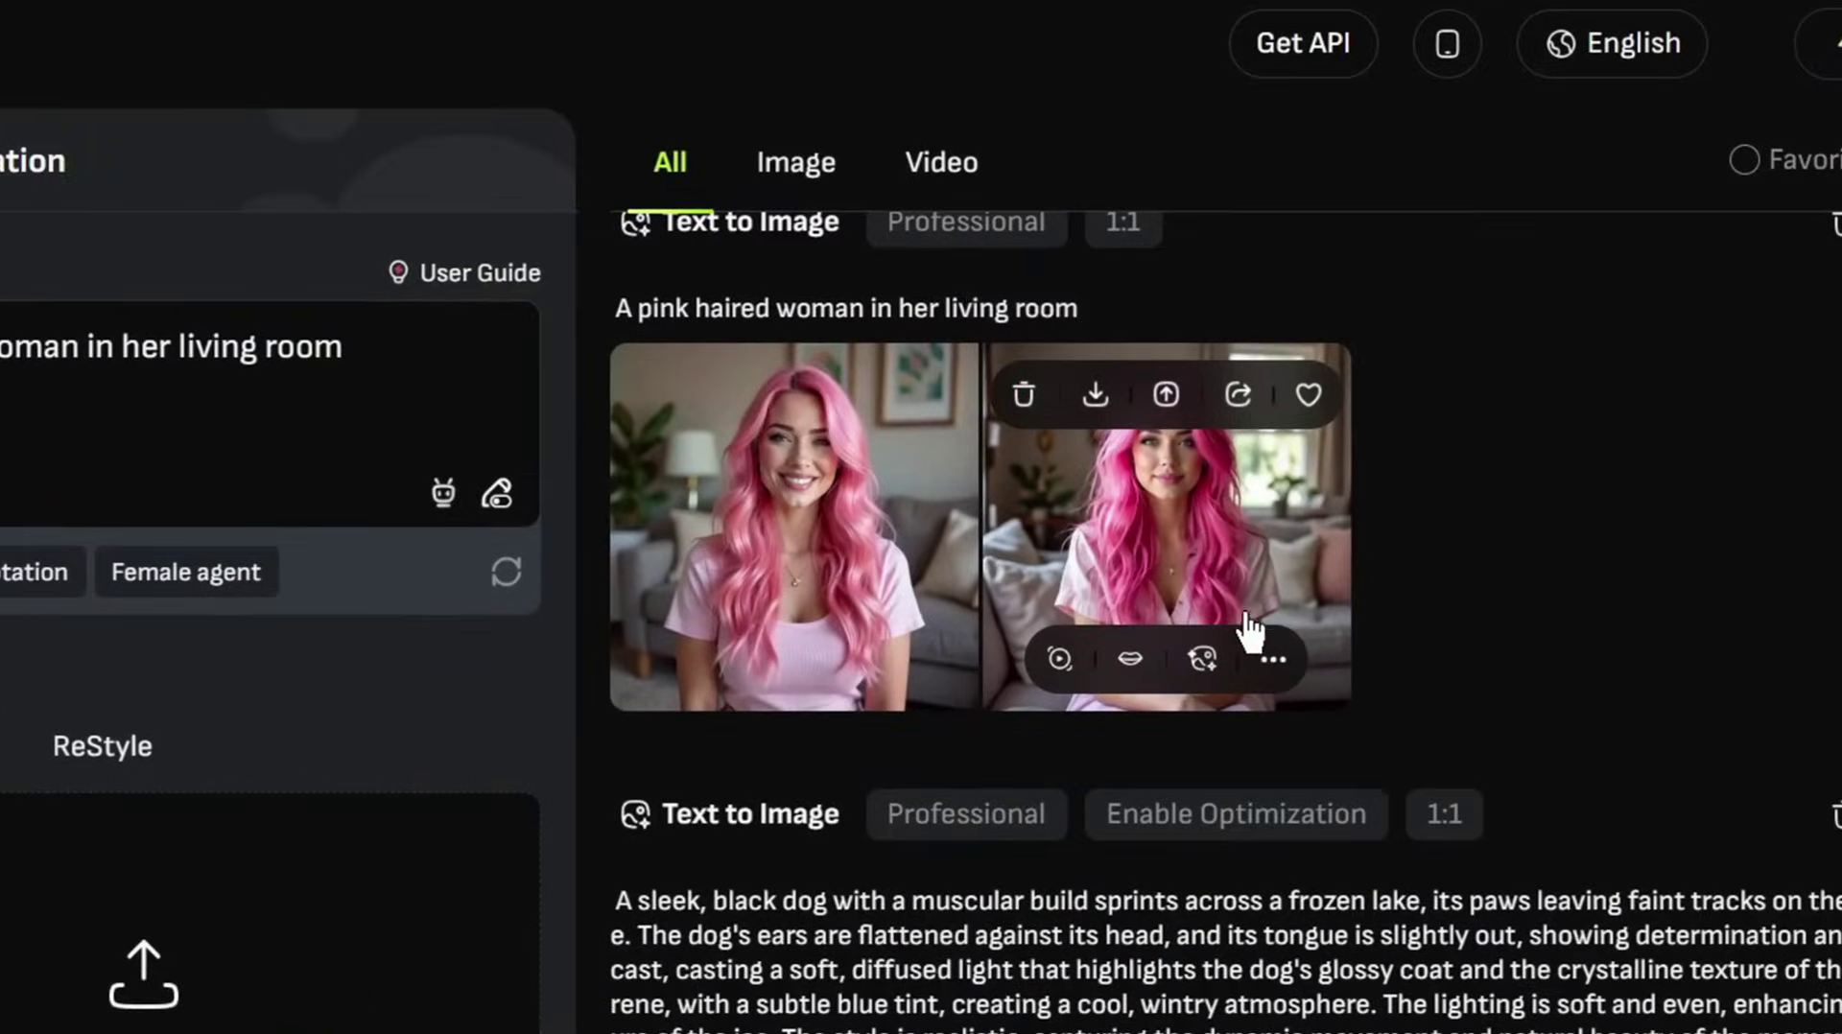
Repaint the second image's eye area with the prompt 'glasses'
{"action": "left_click", "coordinate": [1272, 660]}
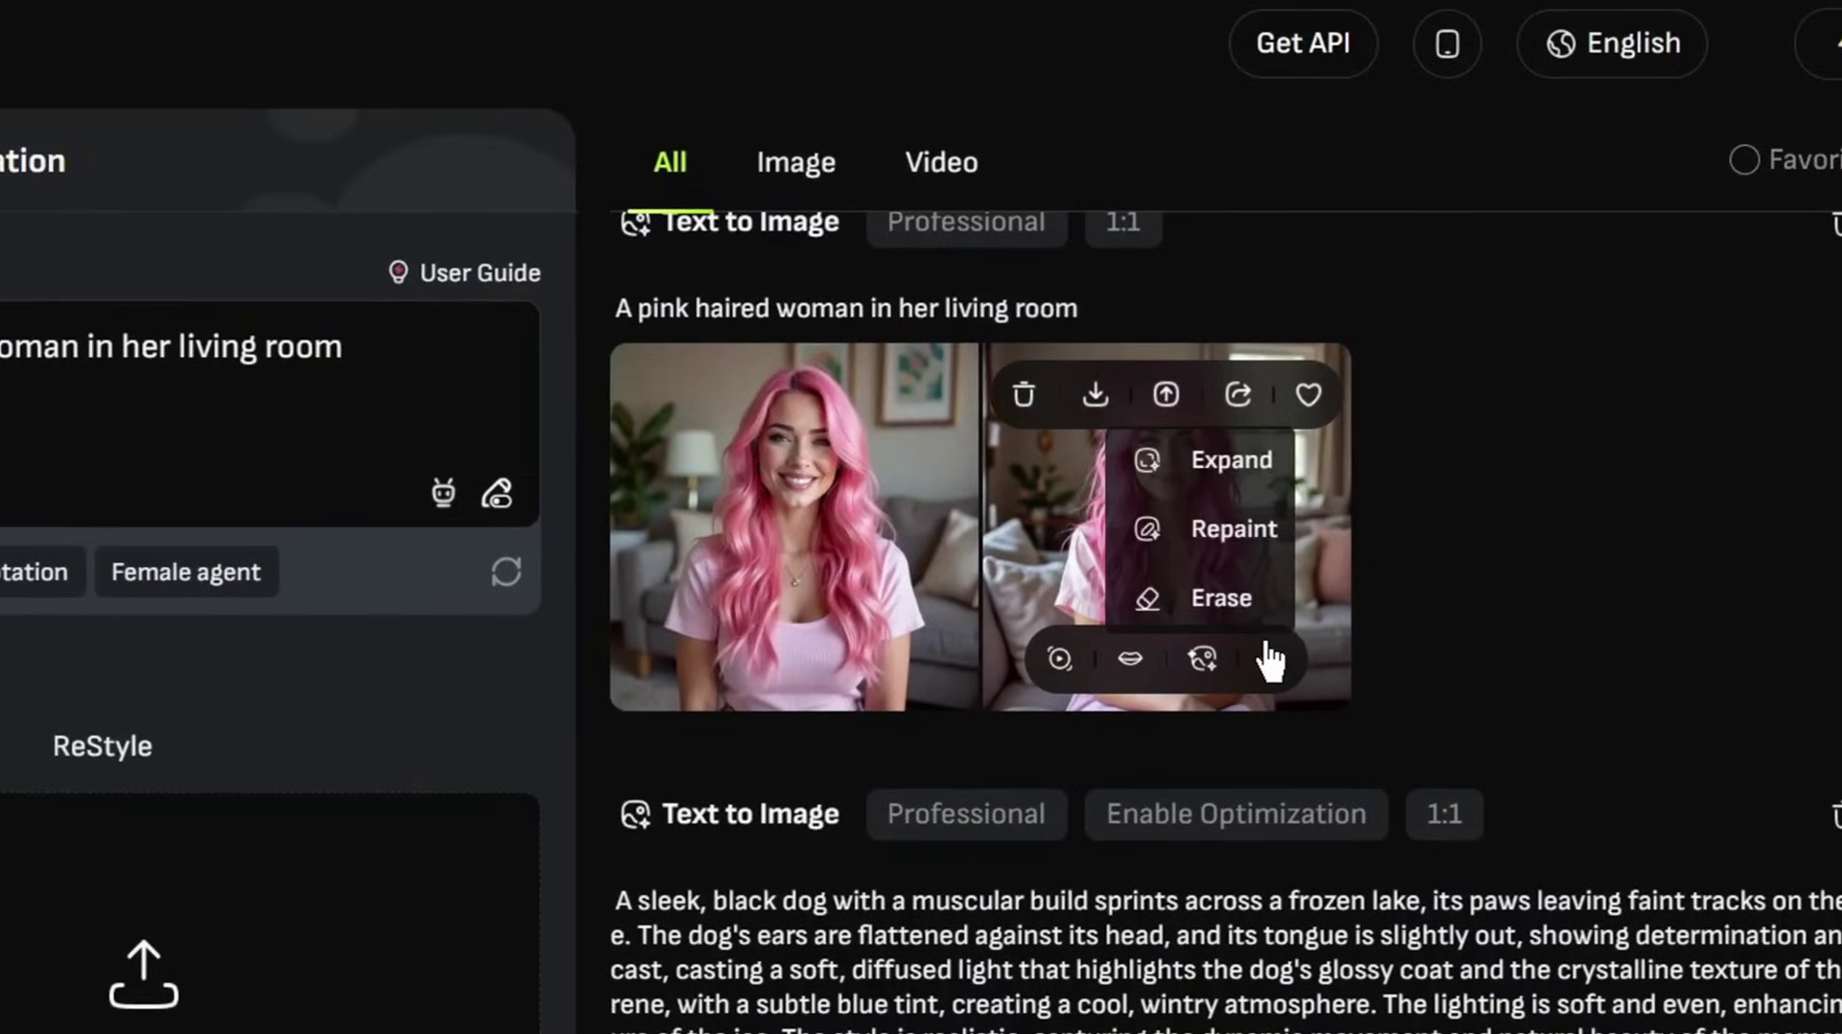
{"action": "left_click", "coordinate": [1229, 540]}
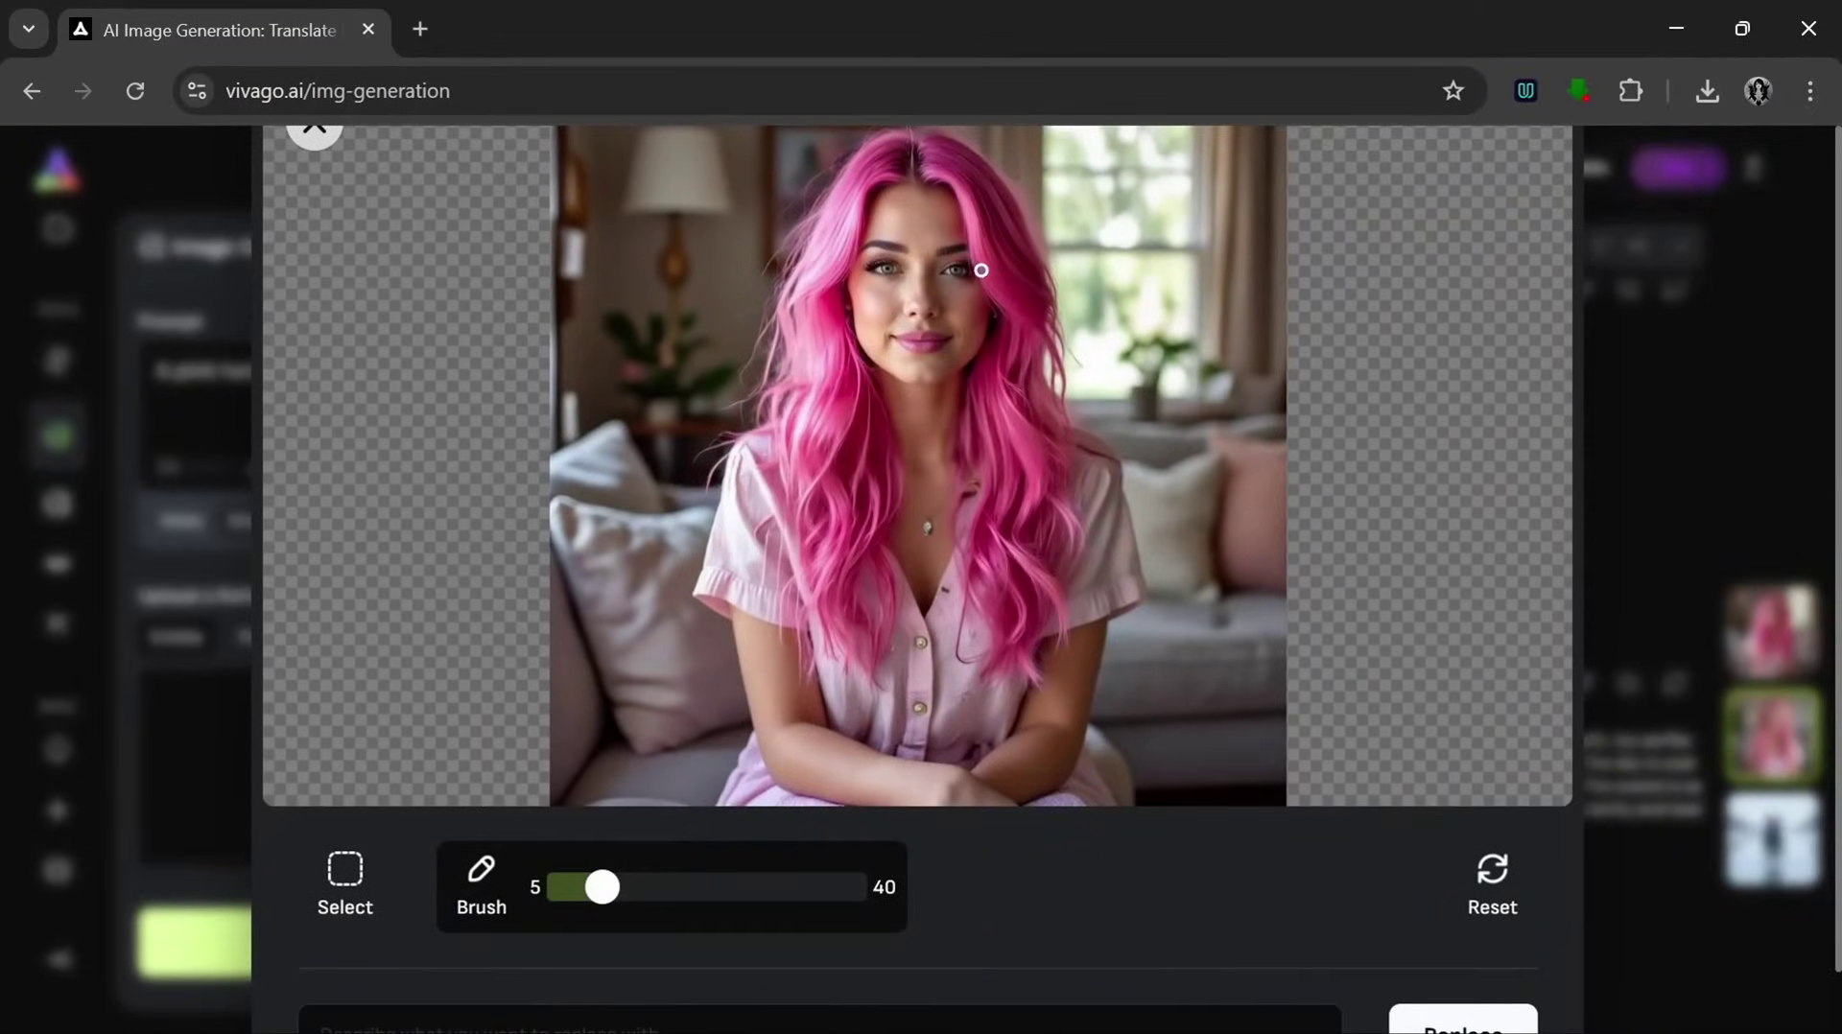
{"action": "mouse_move", "coordinate": [979, 262]}
{"action": "left_mouse_down"}
{"action": "mouse_move", "coordinate": [836, 241]}
{"action": "mouse_move", "coordinate": [818, 265]}
{"action": "mouse_move", "coordinate": [846, 300]}
{"action": "mouse_move", "coordinate": [908, 315]}
{"action": "mouse_move", "coordinate": [985, 293]}
{"action": "mouse_move", "coordinate": [1003, 249]}
{"action": "mouse_move", "coordinate": [890, 283]}
{"action": "mouse_move", "coordinate": [919, 295]}
{"action": "mouse_move", "coordinate": [968, 266]}
{"action": "mouse_move", "coordinate": [961, 250]}
{"action": "mouse_move", "coordinate": [849, 279]}
{"action": "mouse_move", "coordinate": [947, 290]}
{"action": "left_mouse_up"}
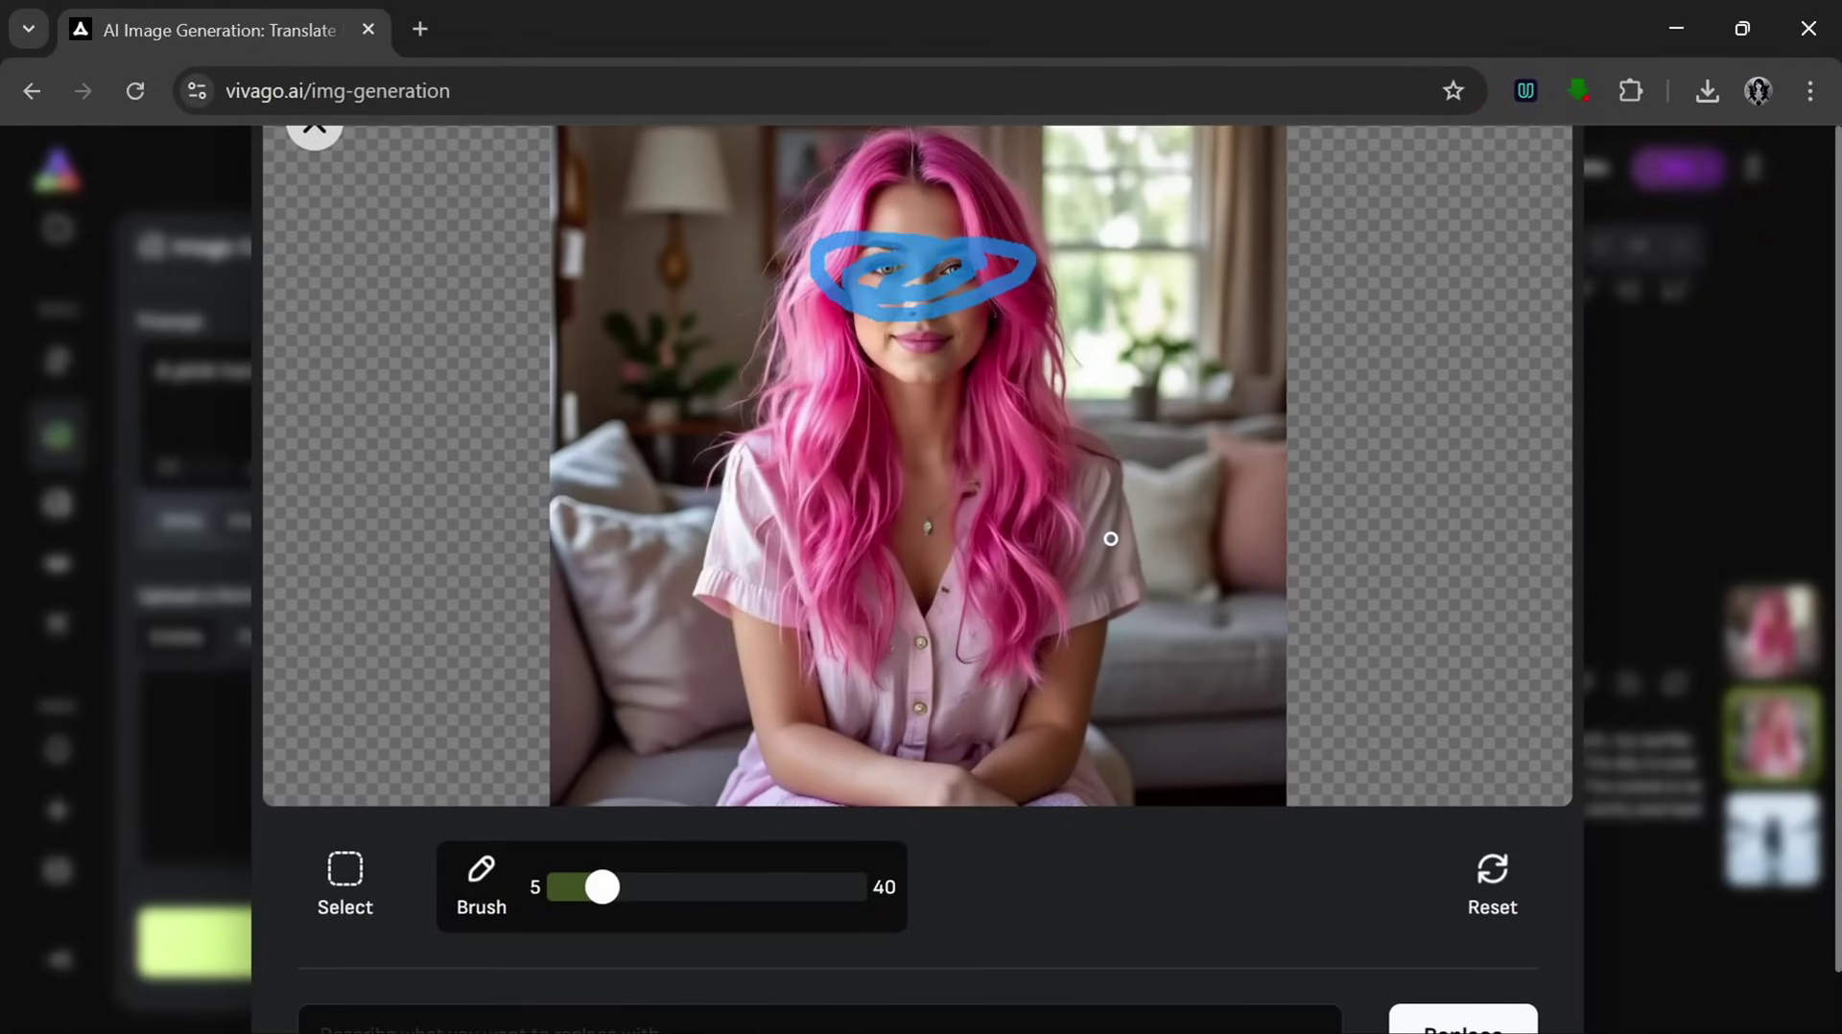
{"action": "scroll", "coordinate": [1074, 829], "scroll_direction": "down", "scroll_amount": 1}
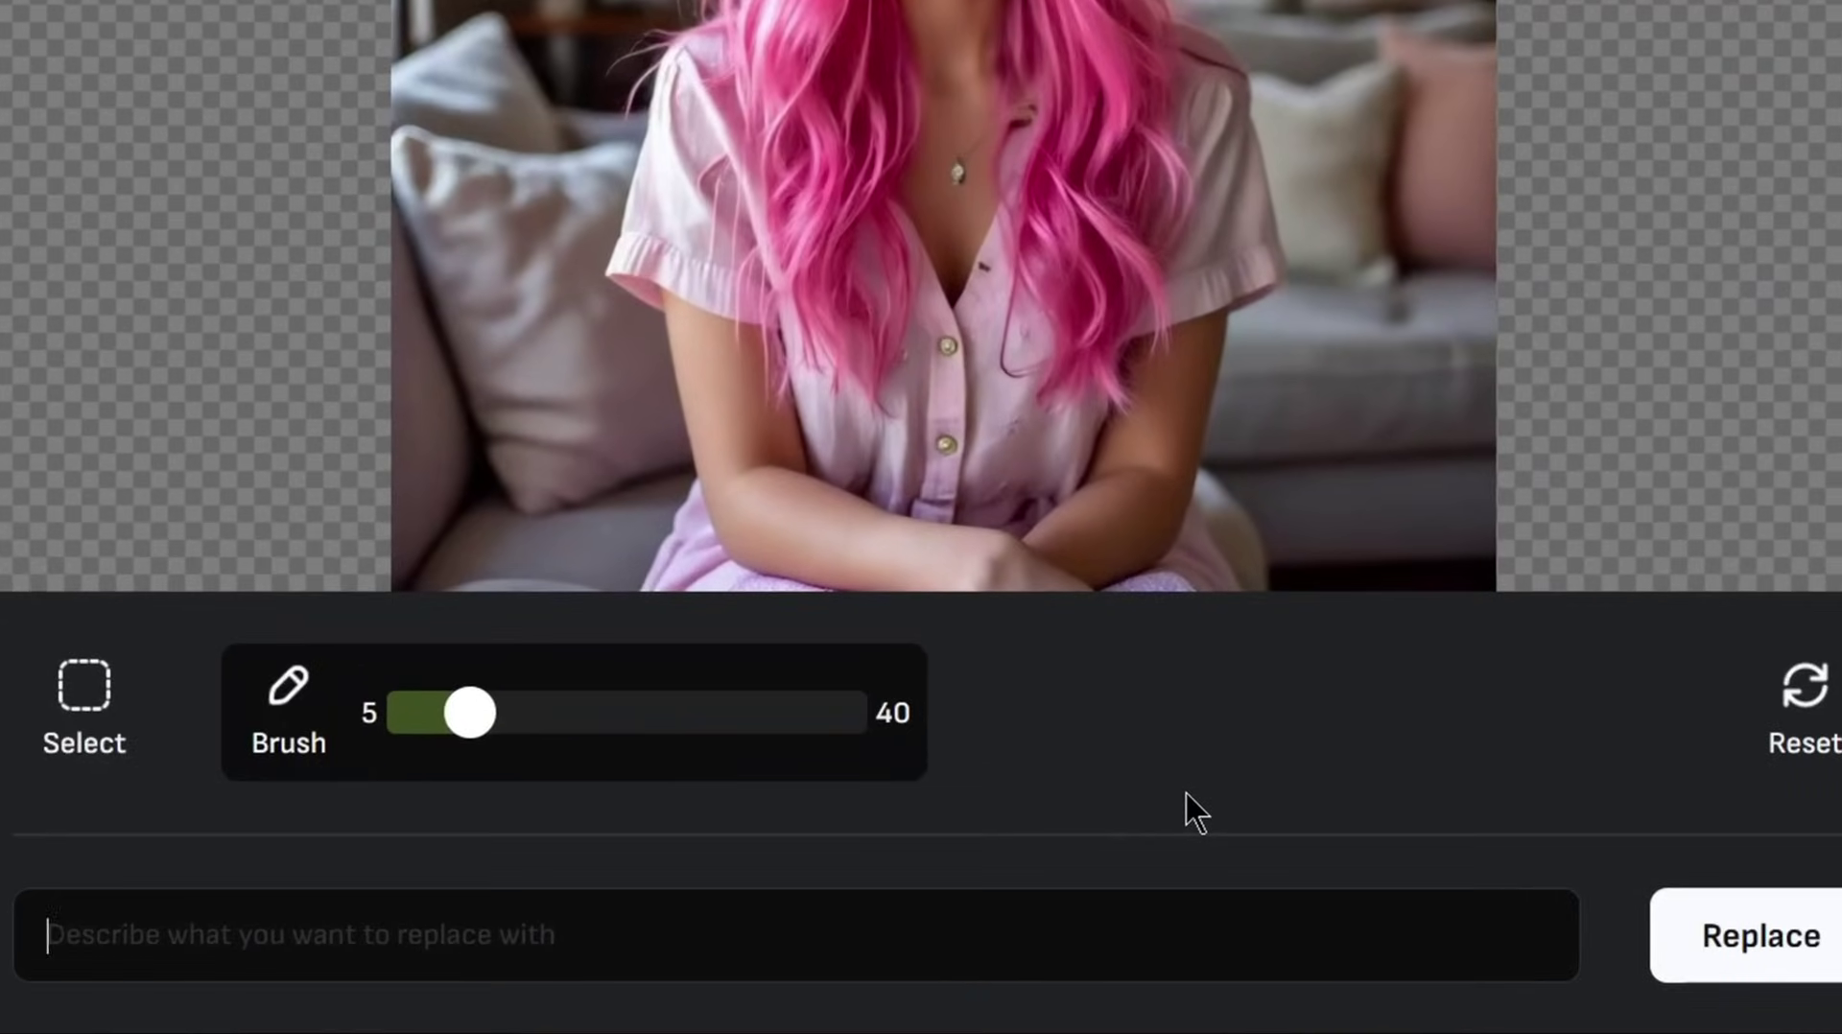
{"action": "type", "text": "Glasses"}
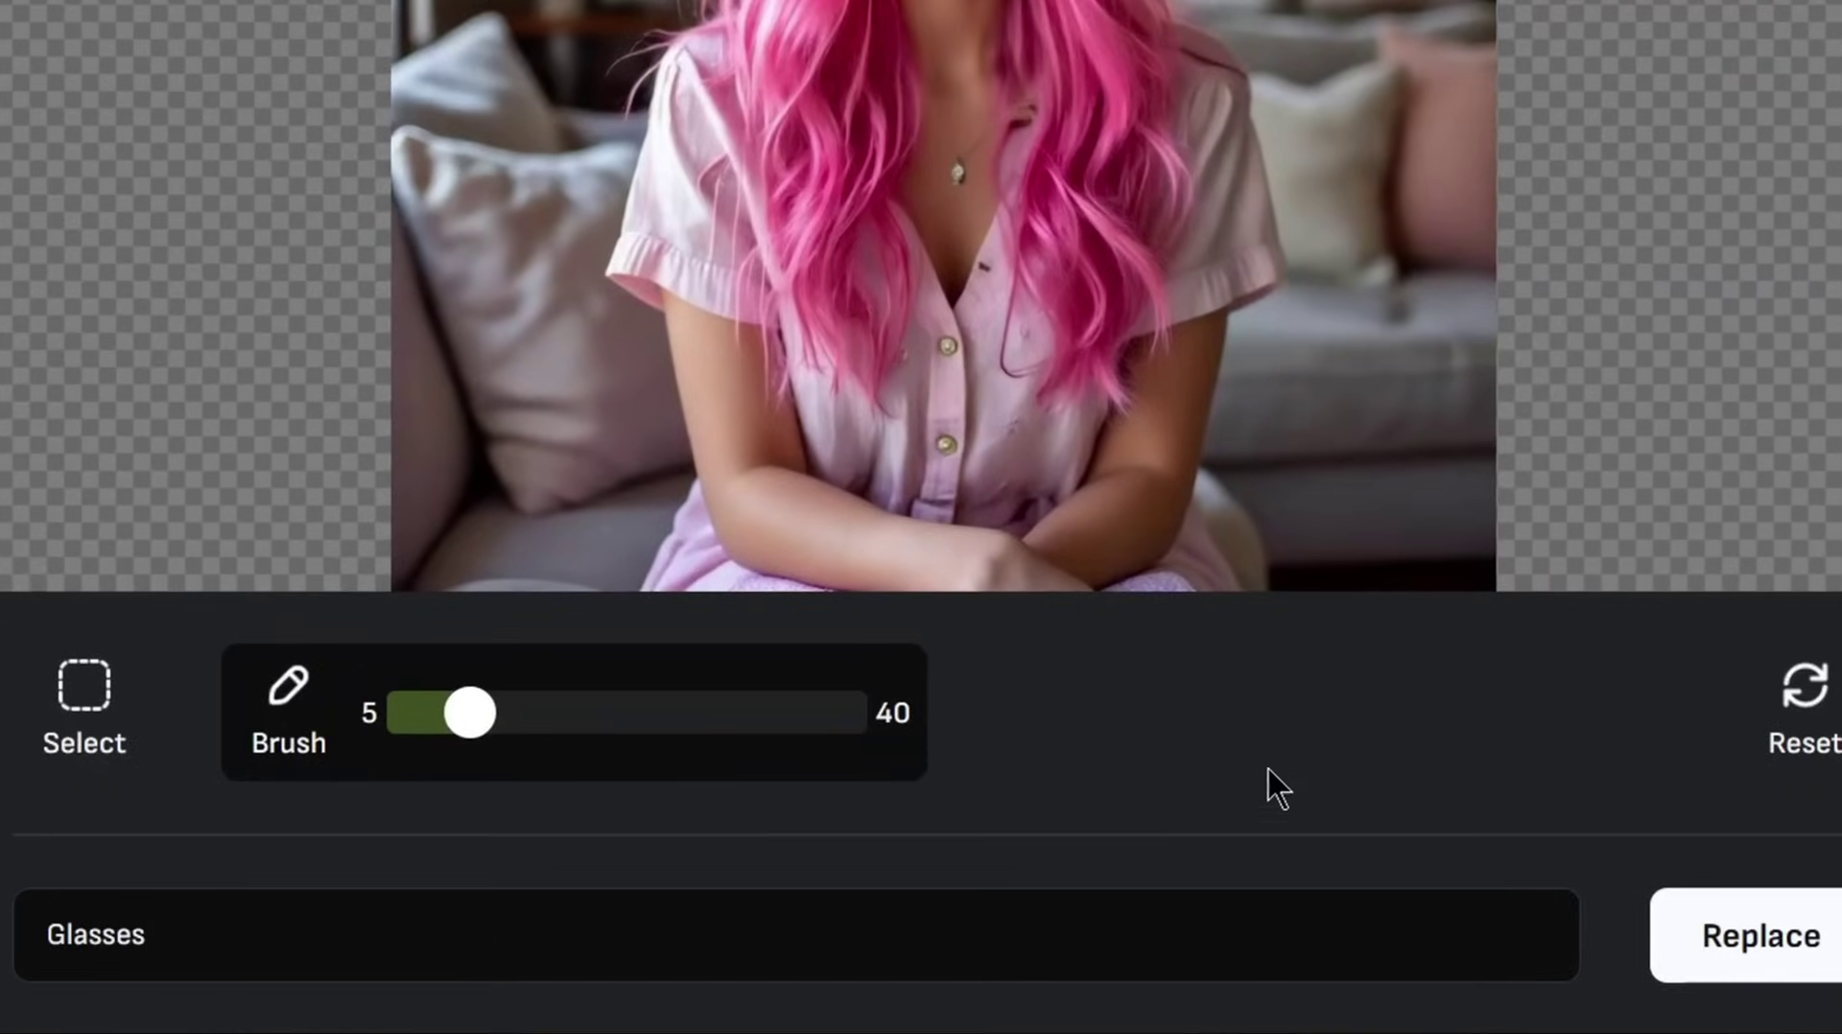
{"action": "left_click", "coordinate": [1713, 976]}
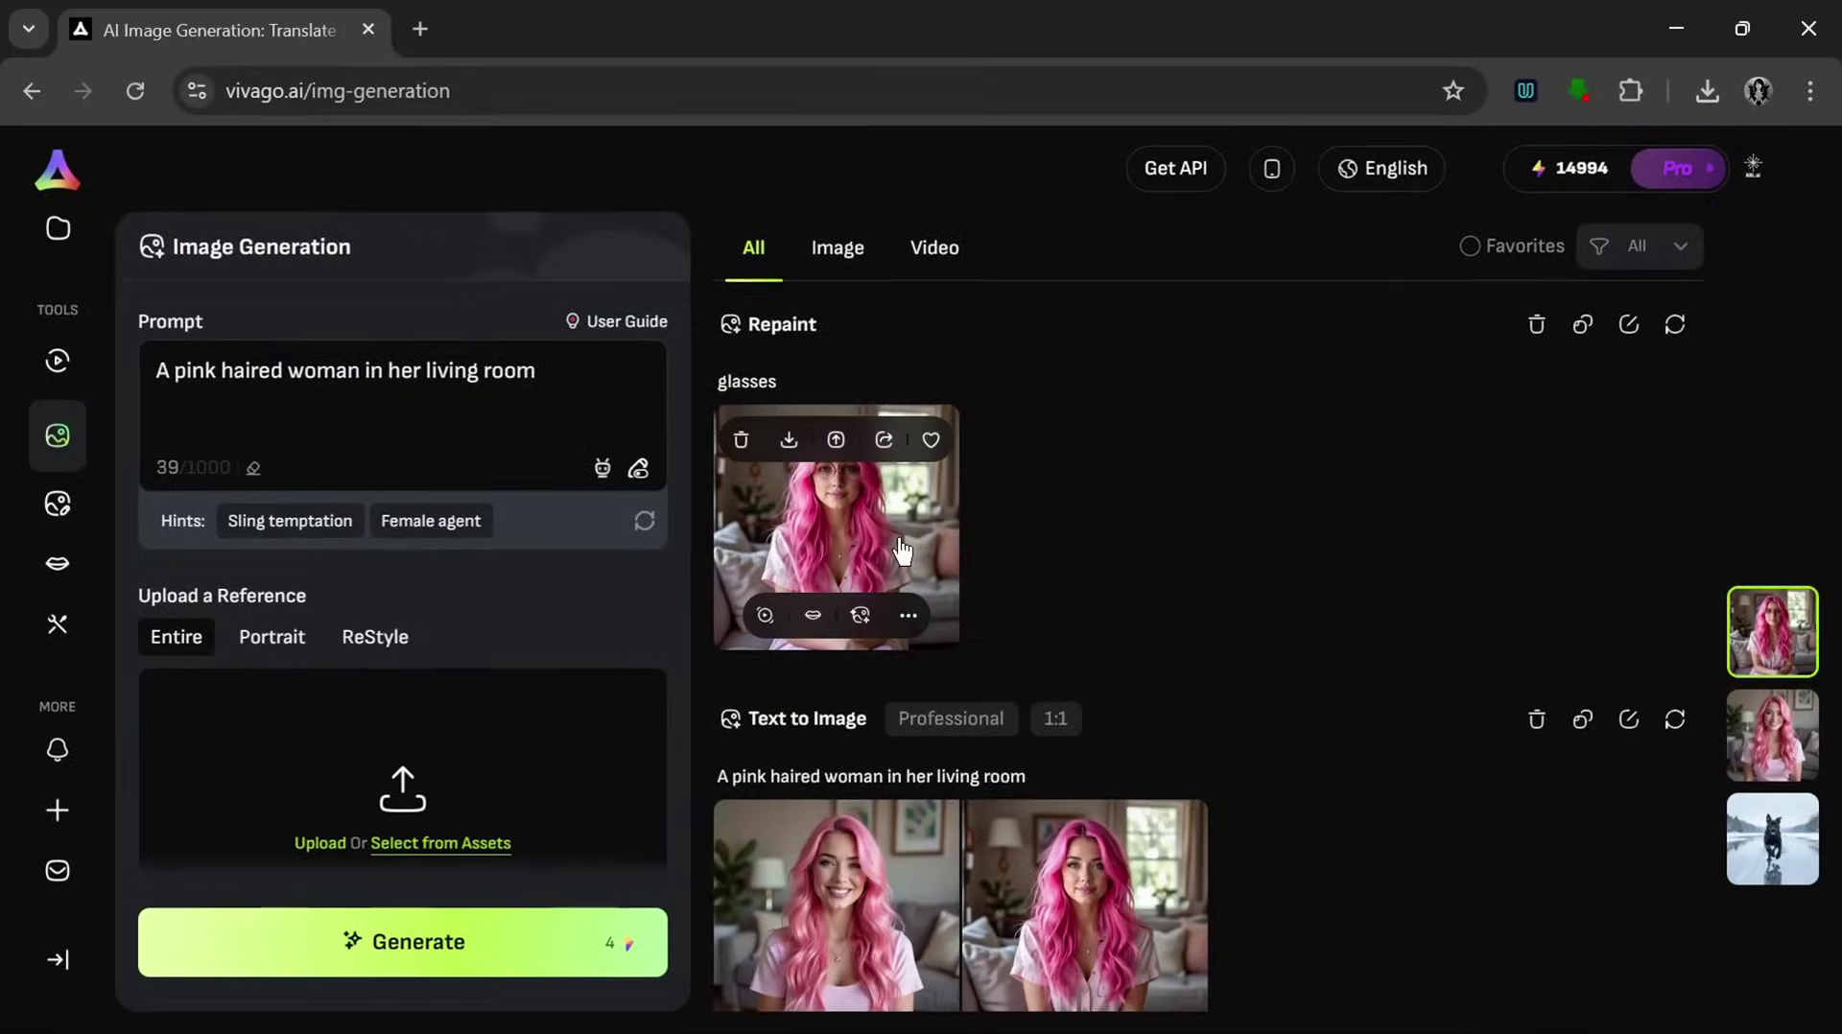
Open the repainted glasses image in the full-size viewer
{"action": "left_click", "coordinate": [900, 532]}
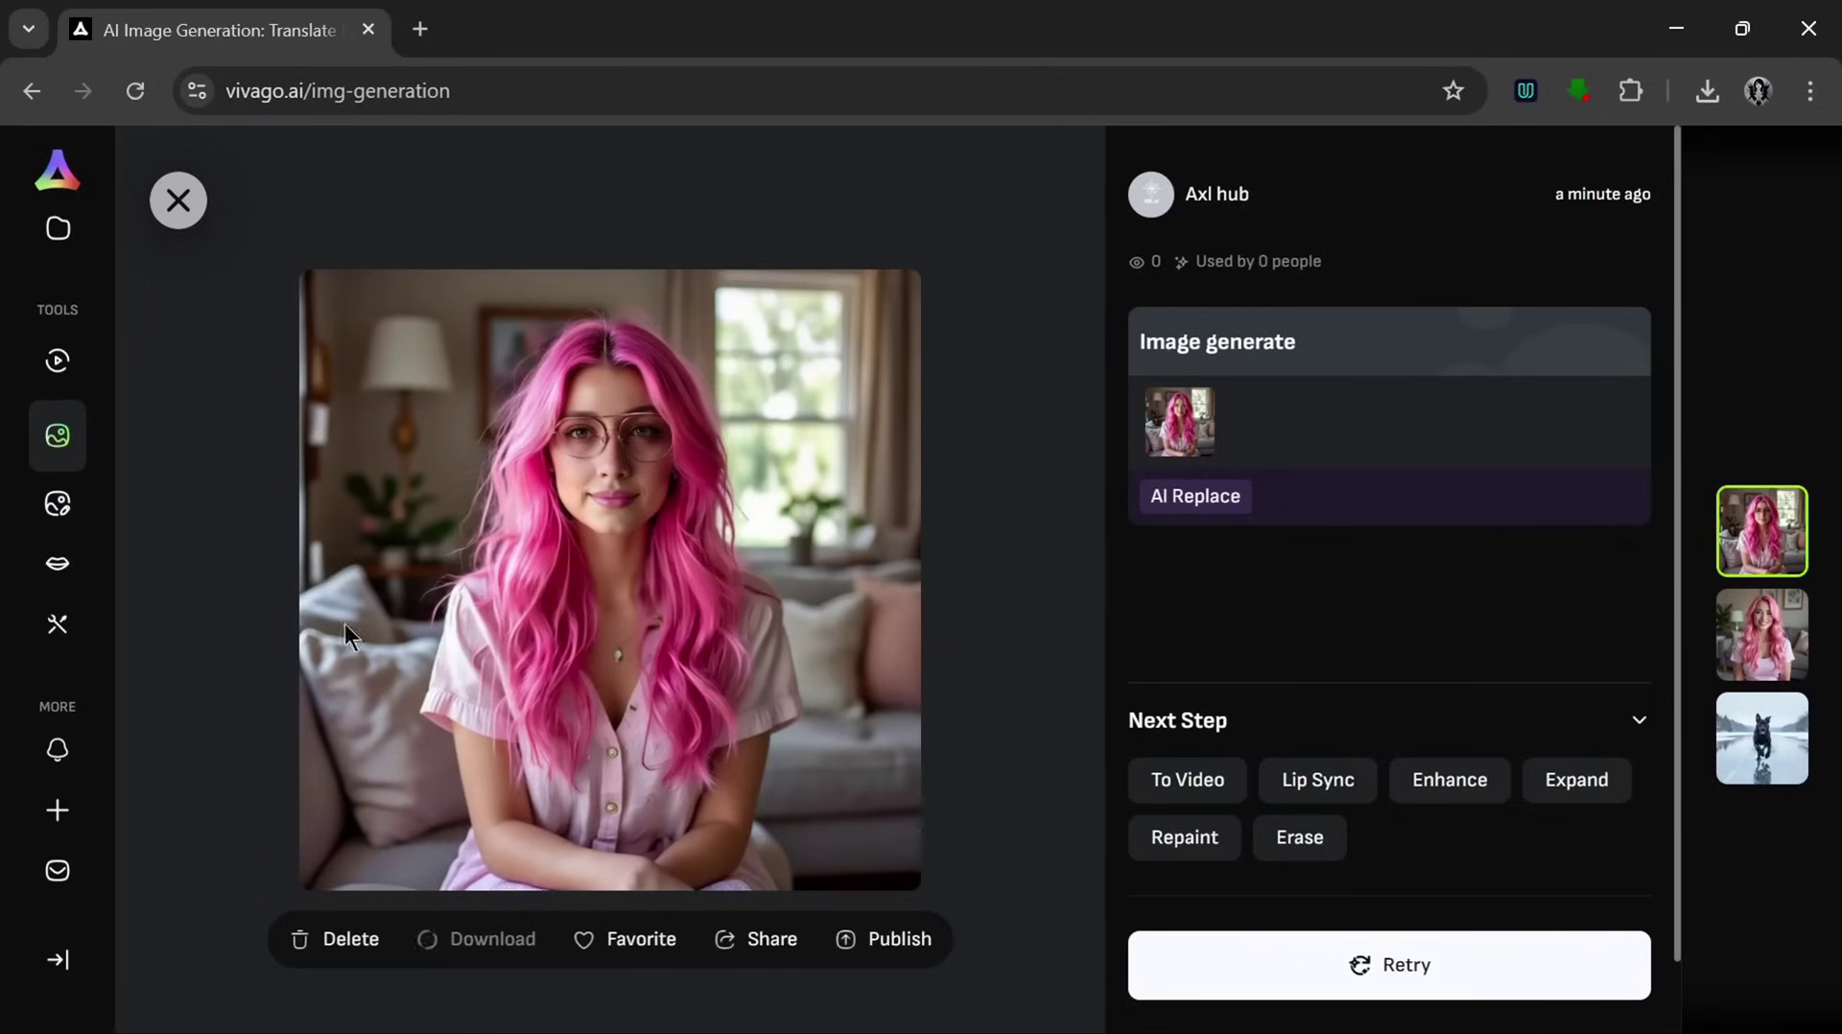
Close the full-size image view and switch to Text To Video generation
{"action": "left_click", "coordinate": [189, 199]}
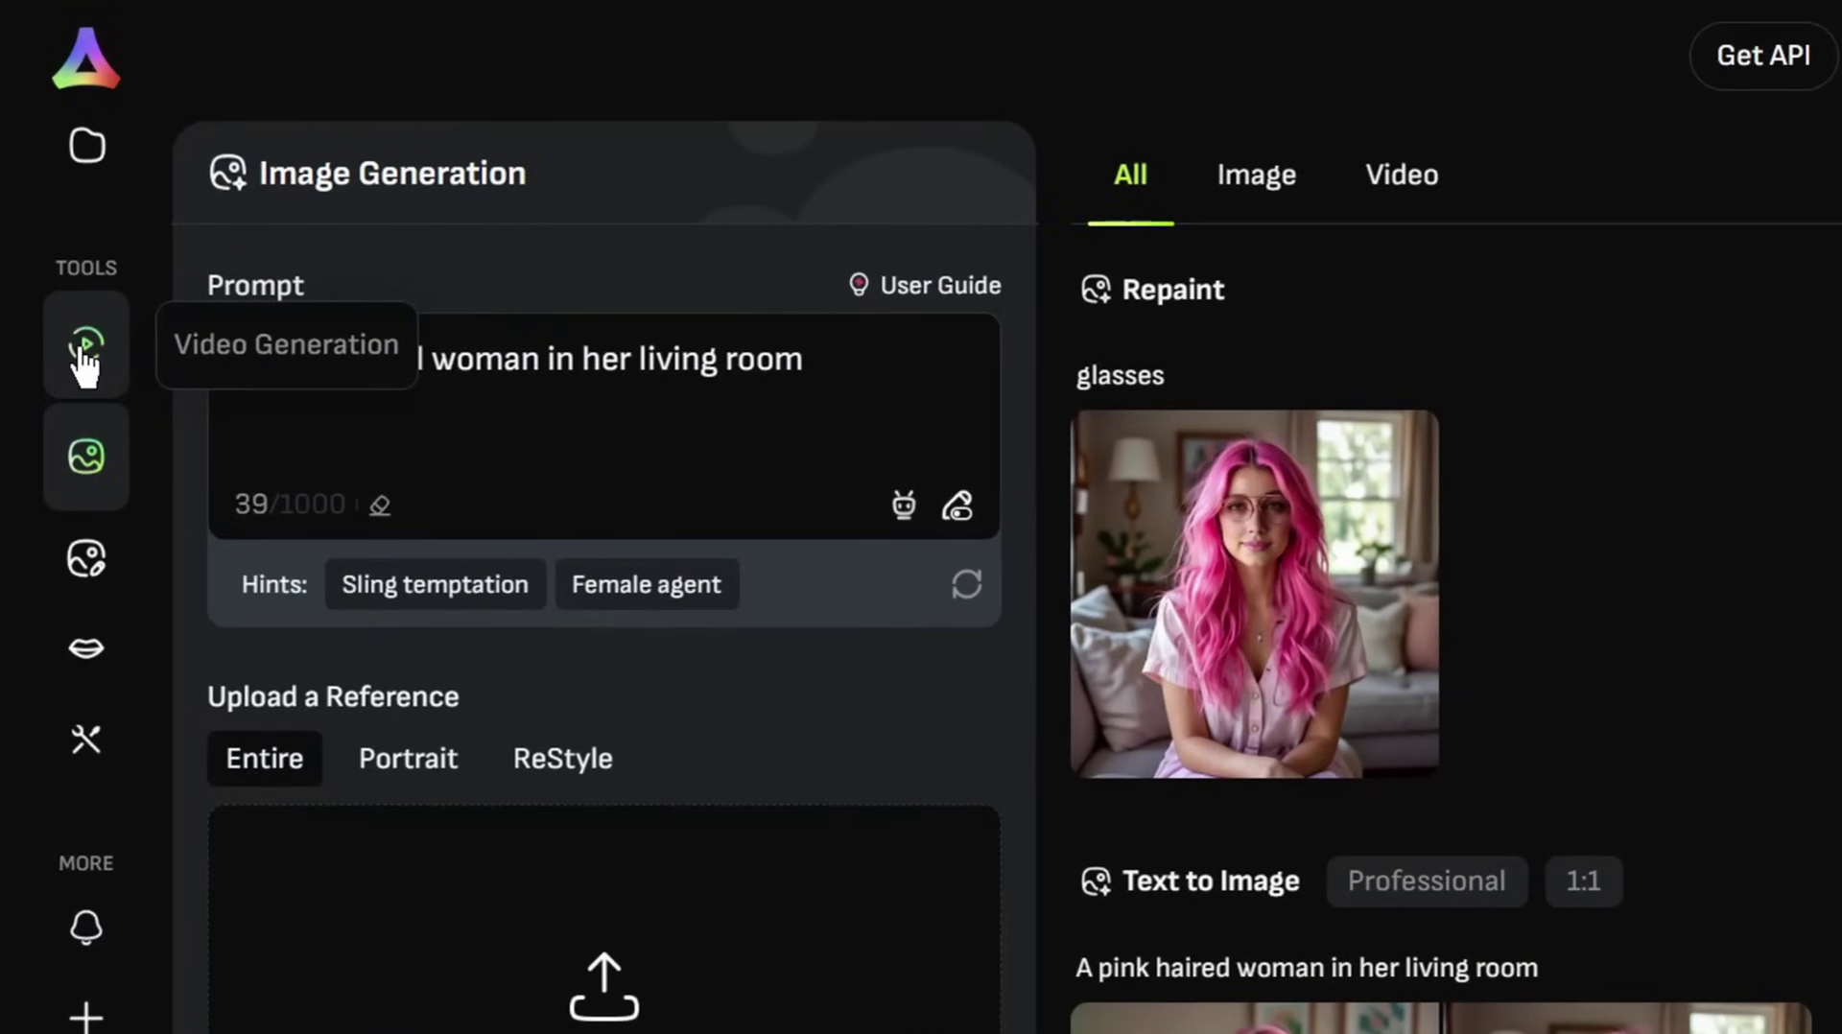
{"action": "left_click", "coordinate": [84, 360]}
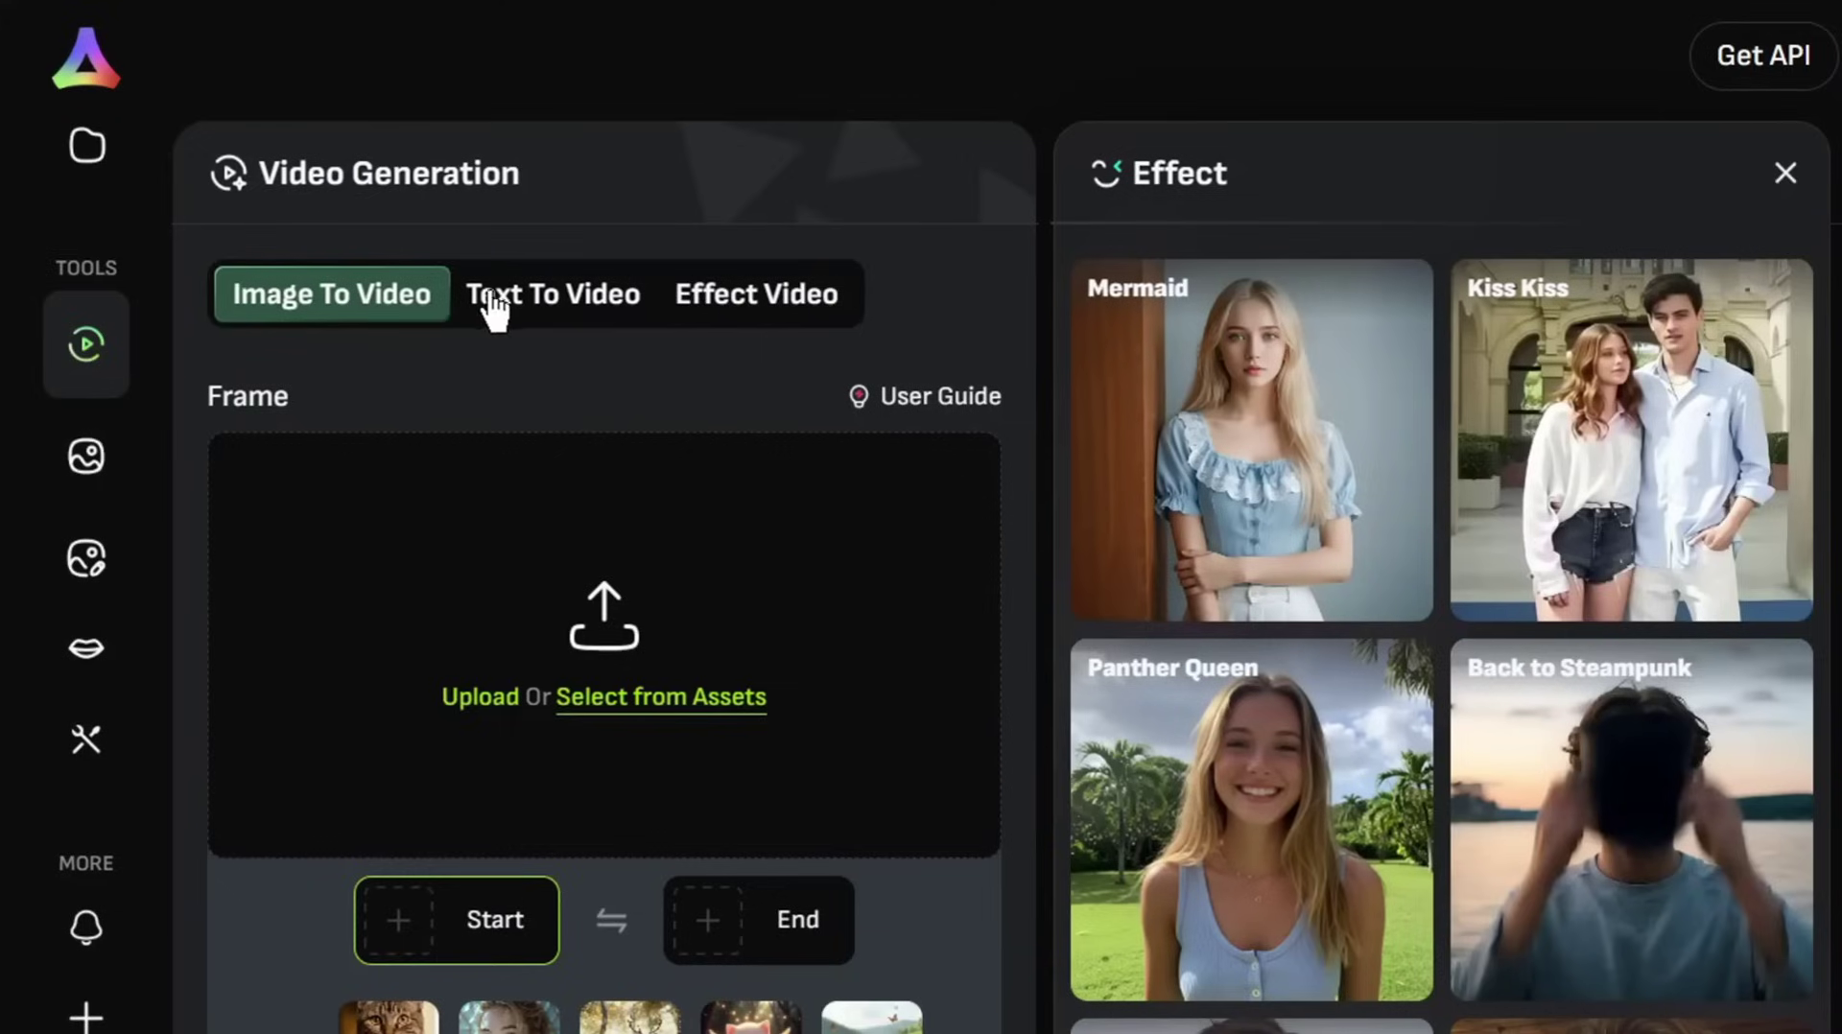
{"action": "left_click", "coordinate": [549, 309]}
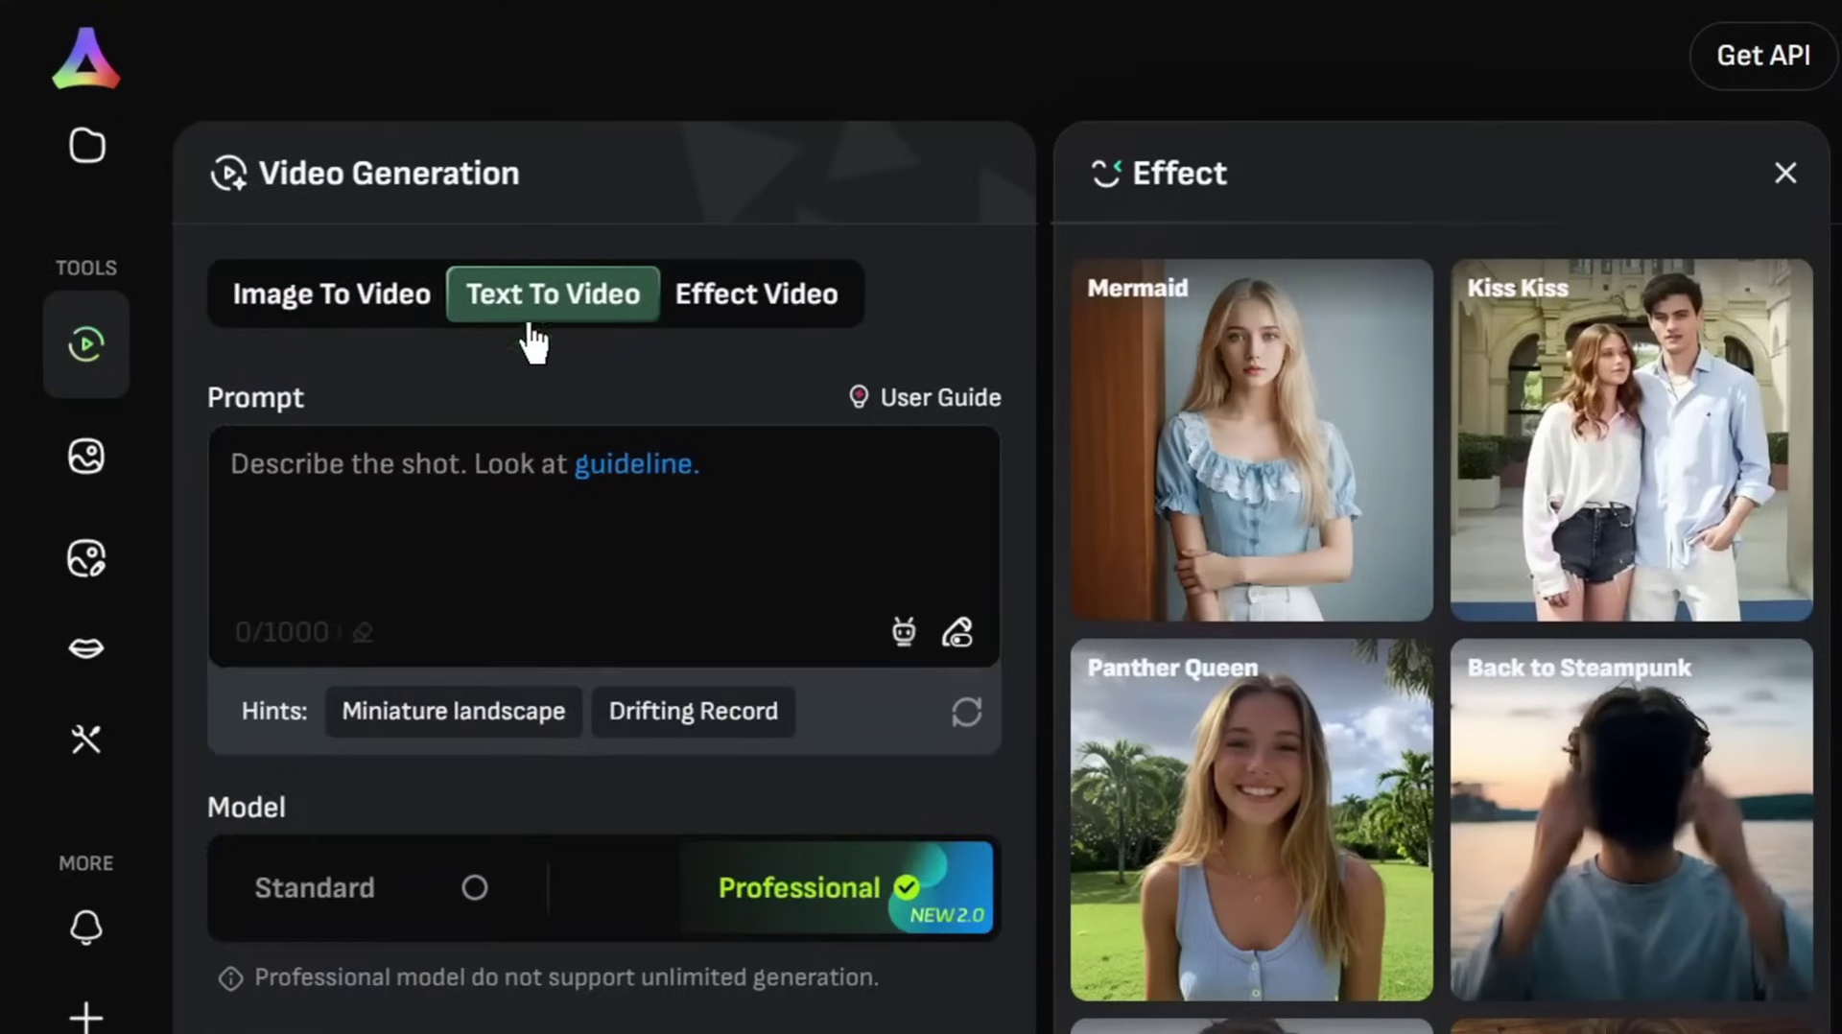
Enter the video prompt 'A woman walking on the beach in a windy day'
{"action": "left_click", "coordinate": [464, 464]}
{"action": "type", "text": "A dog "}
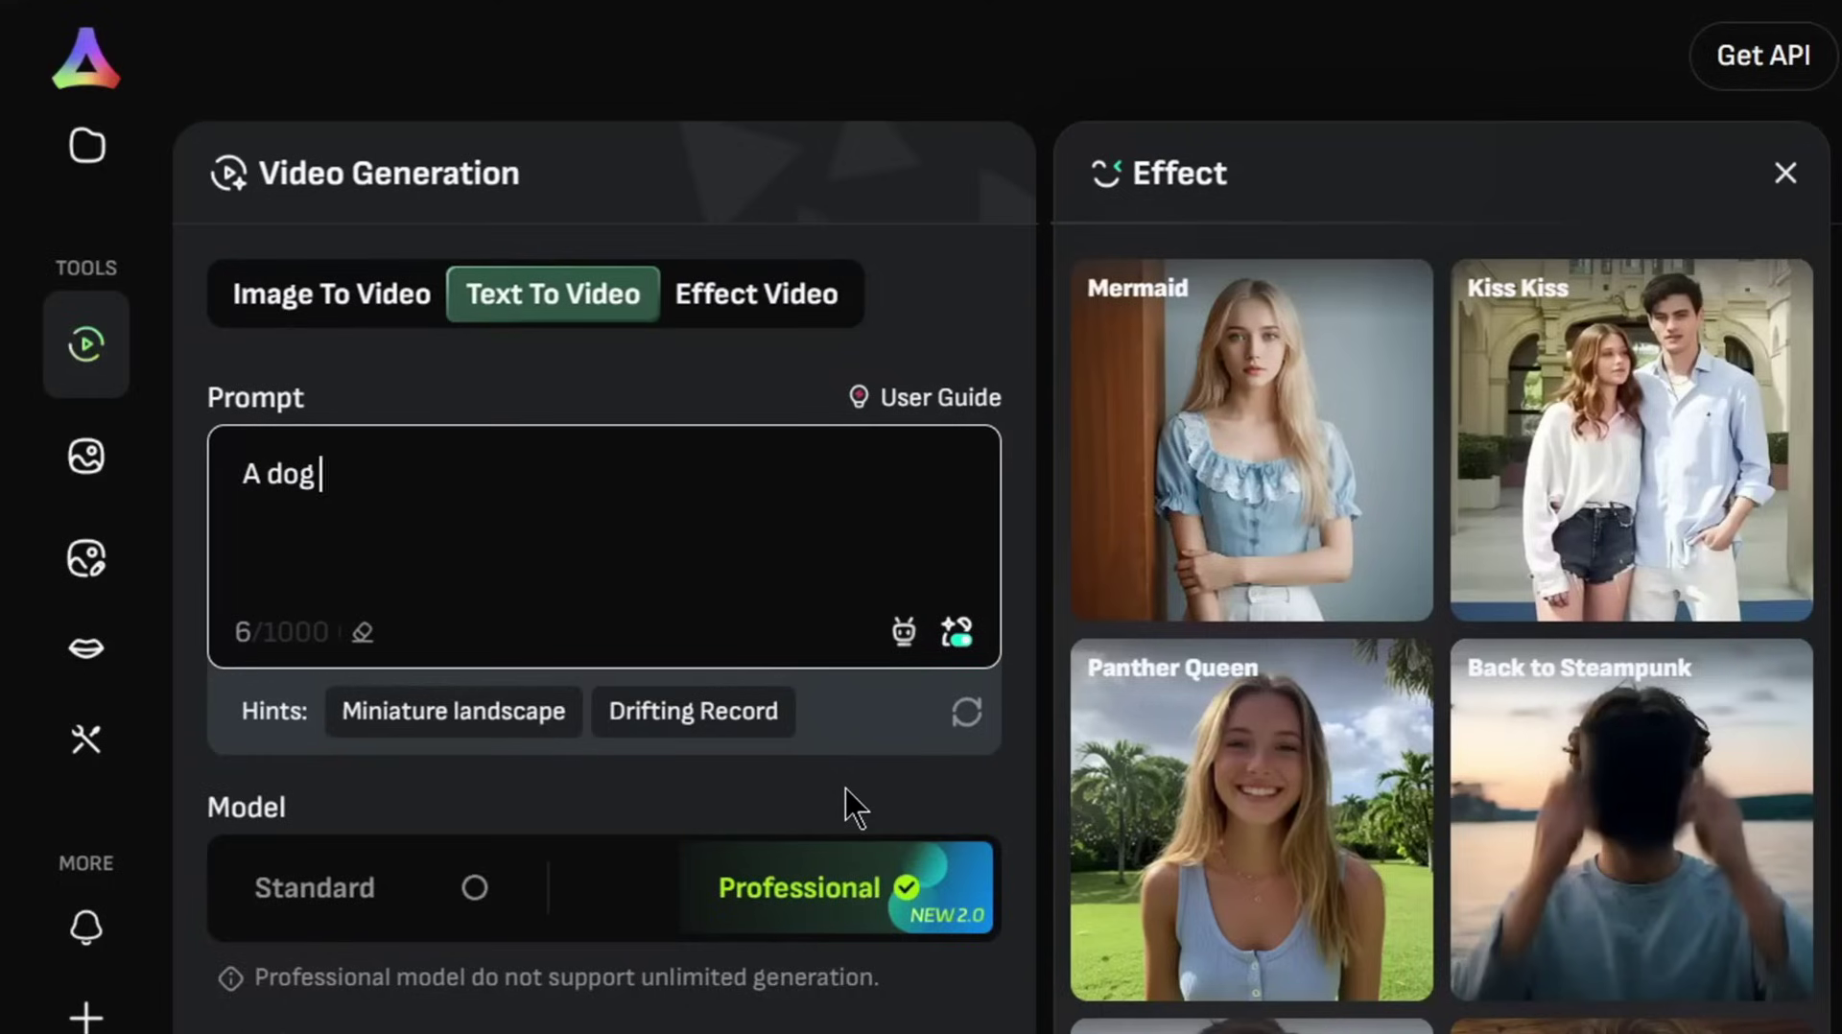
{"action": "type", "text": "walking"}
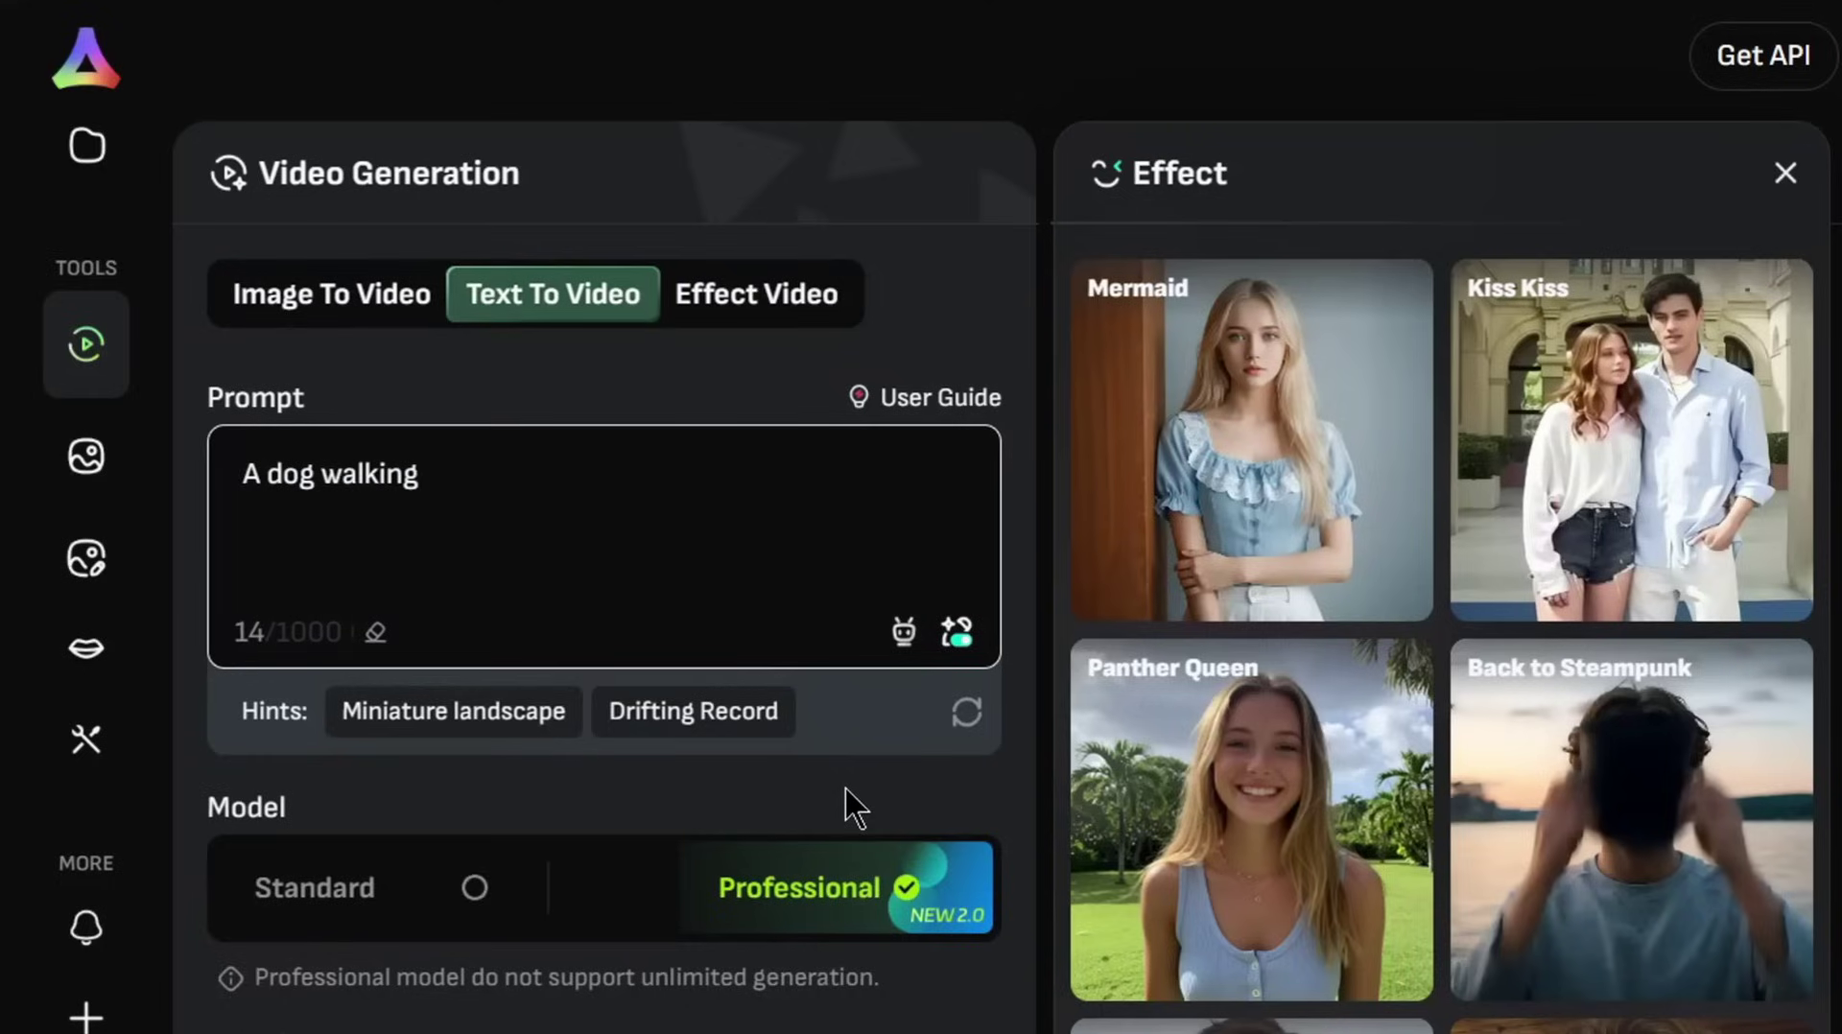
{"action": "key", "text": "BackSpace"}
{"action": "key", "text": "BackSpace"}
{"action": "key", "text": "BackSpace"}
{"action": "key", "text": "BackSpace"}
{"action": "key", "text": "BackSpace"}
{"action": "key", "text": "BackSpace"}
{"action": "key", "text": "BackSpace"}
{"action": "key", "text": "BackSpace"}
{"action": "key", "text": "BackSpace"}
{"action": "key", "text": "BackSpace"}
{"action": "key", "text": "BackSpace"}
{"action": "key", "text": "BackSpace"}
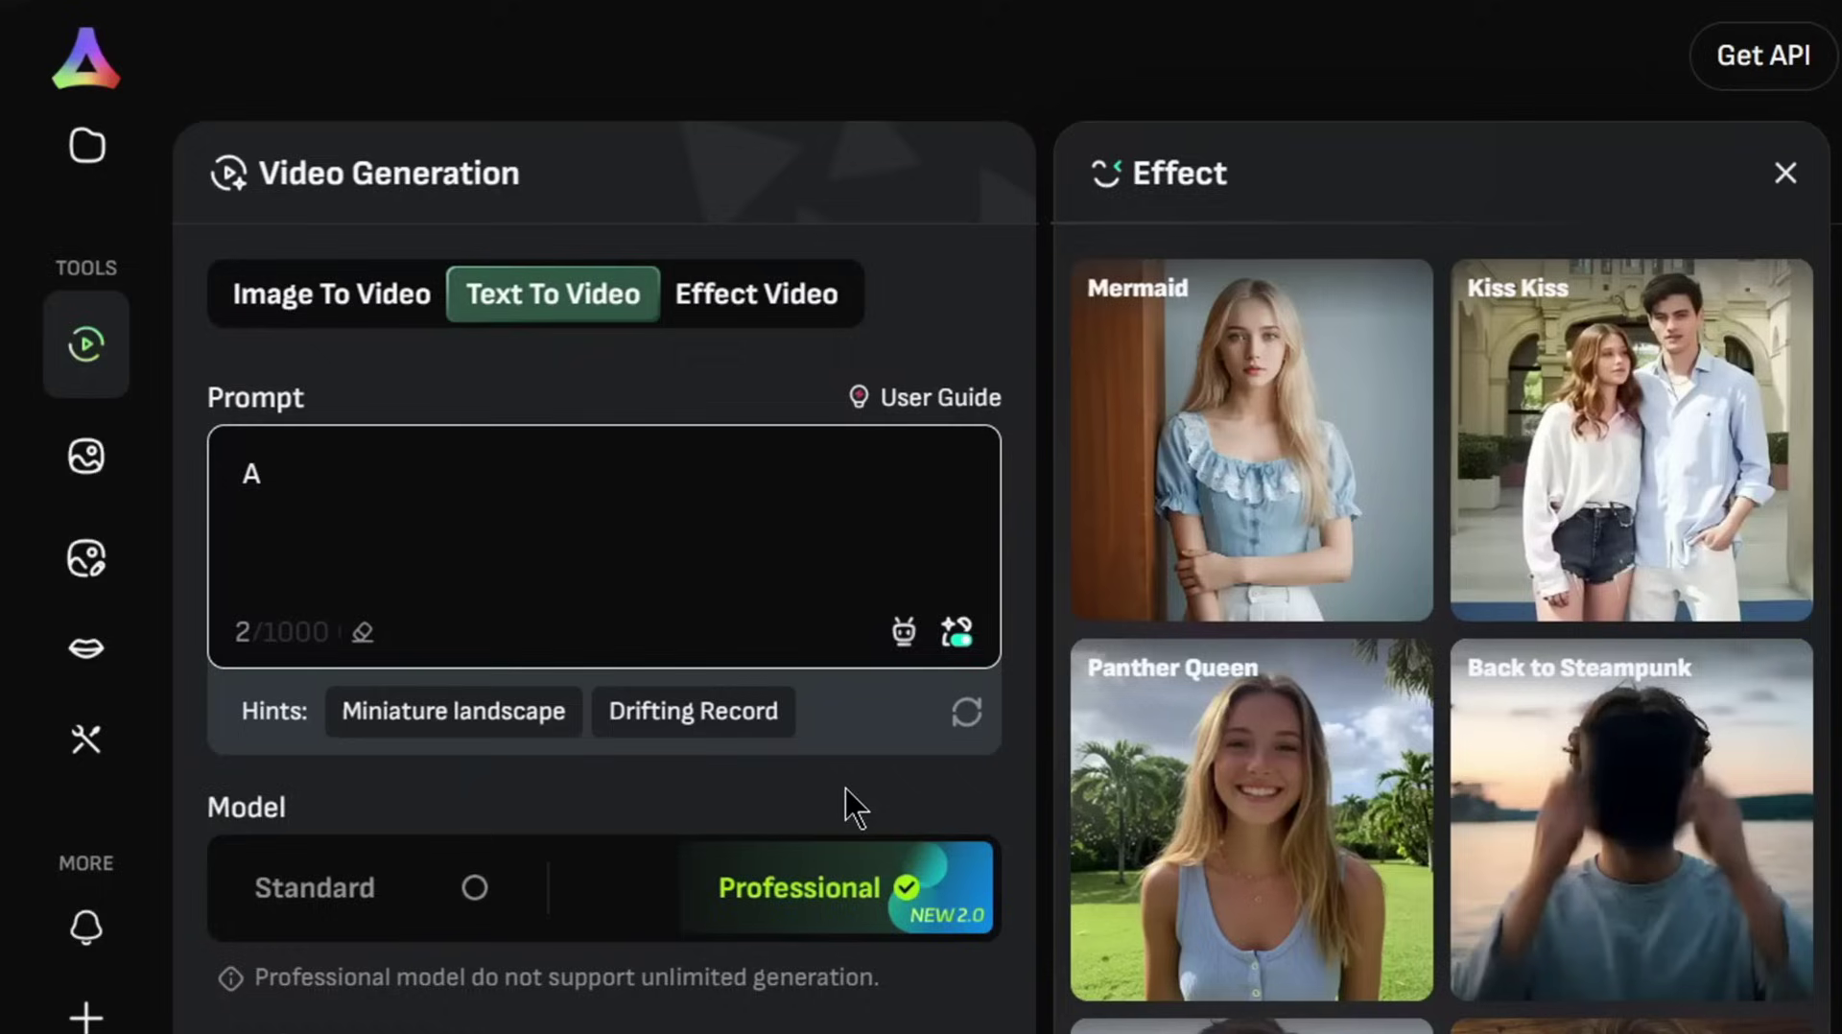
{"action": "type", "text": "woman walking on the beach"}
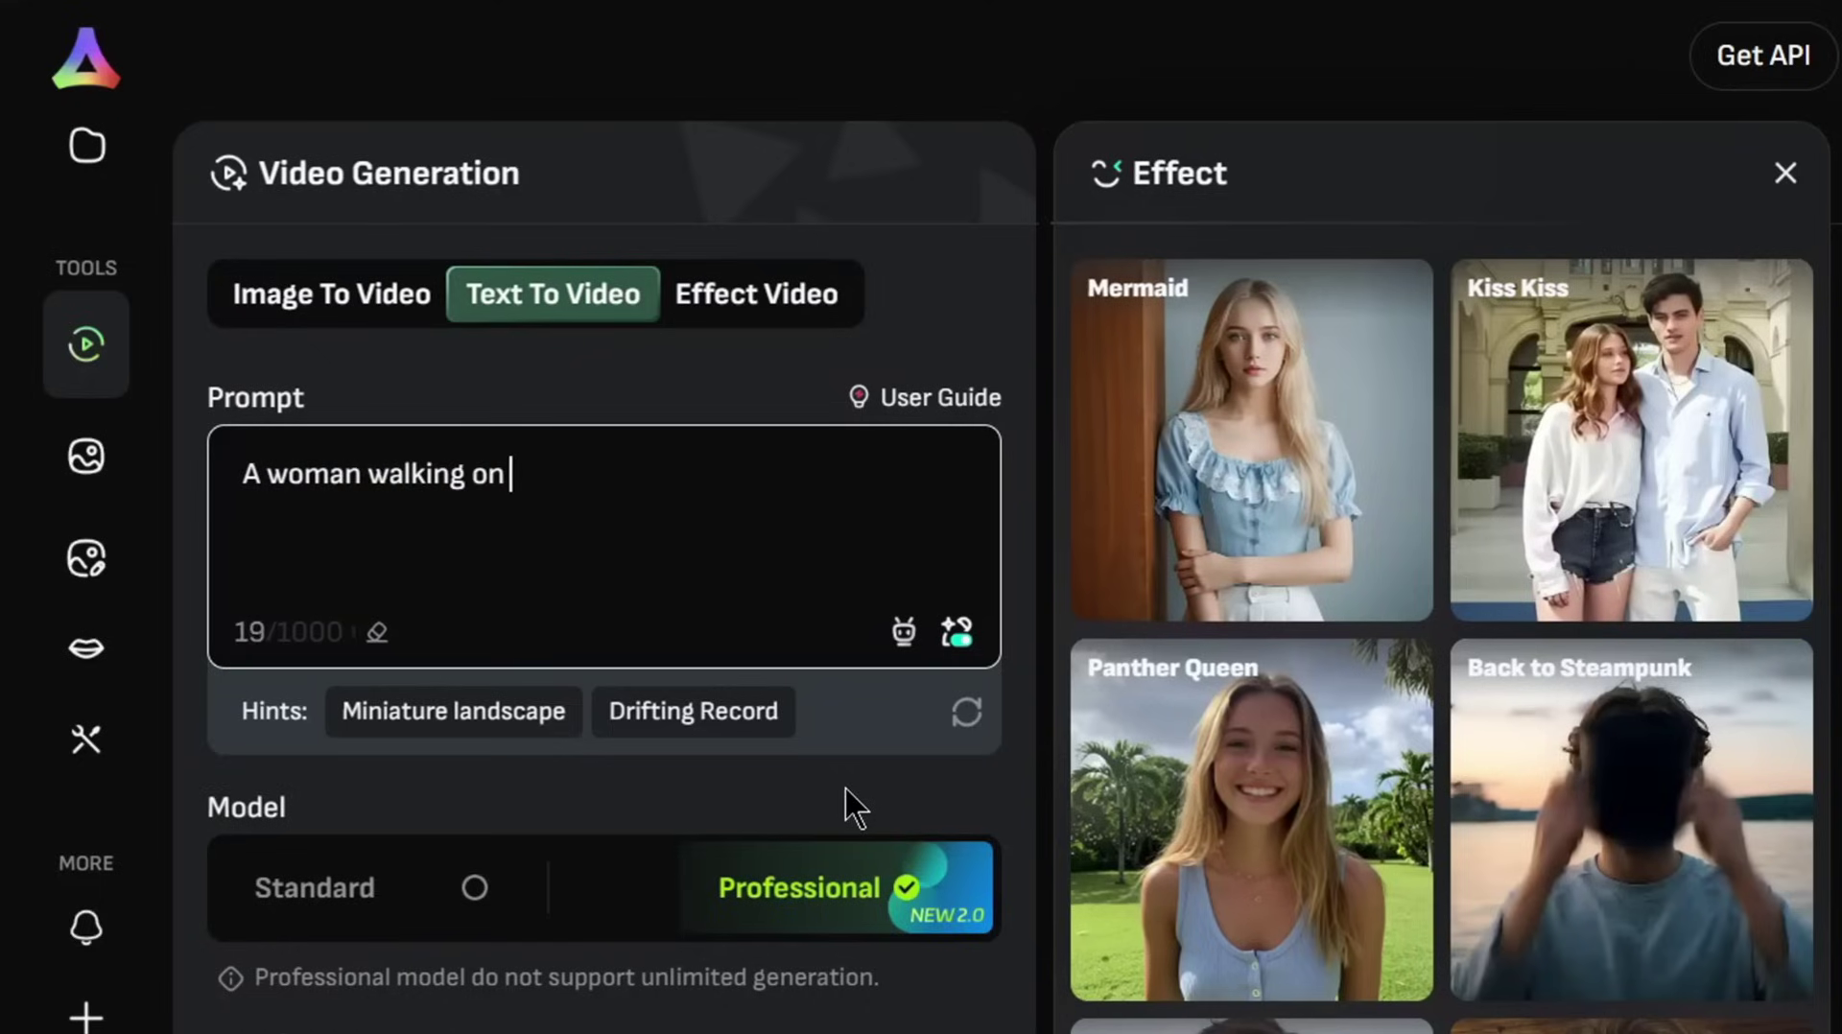
{"action": "type", "text": " in a windy day"}
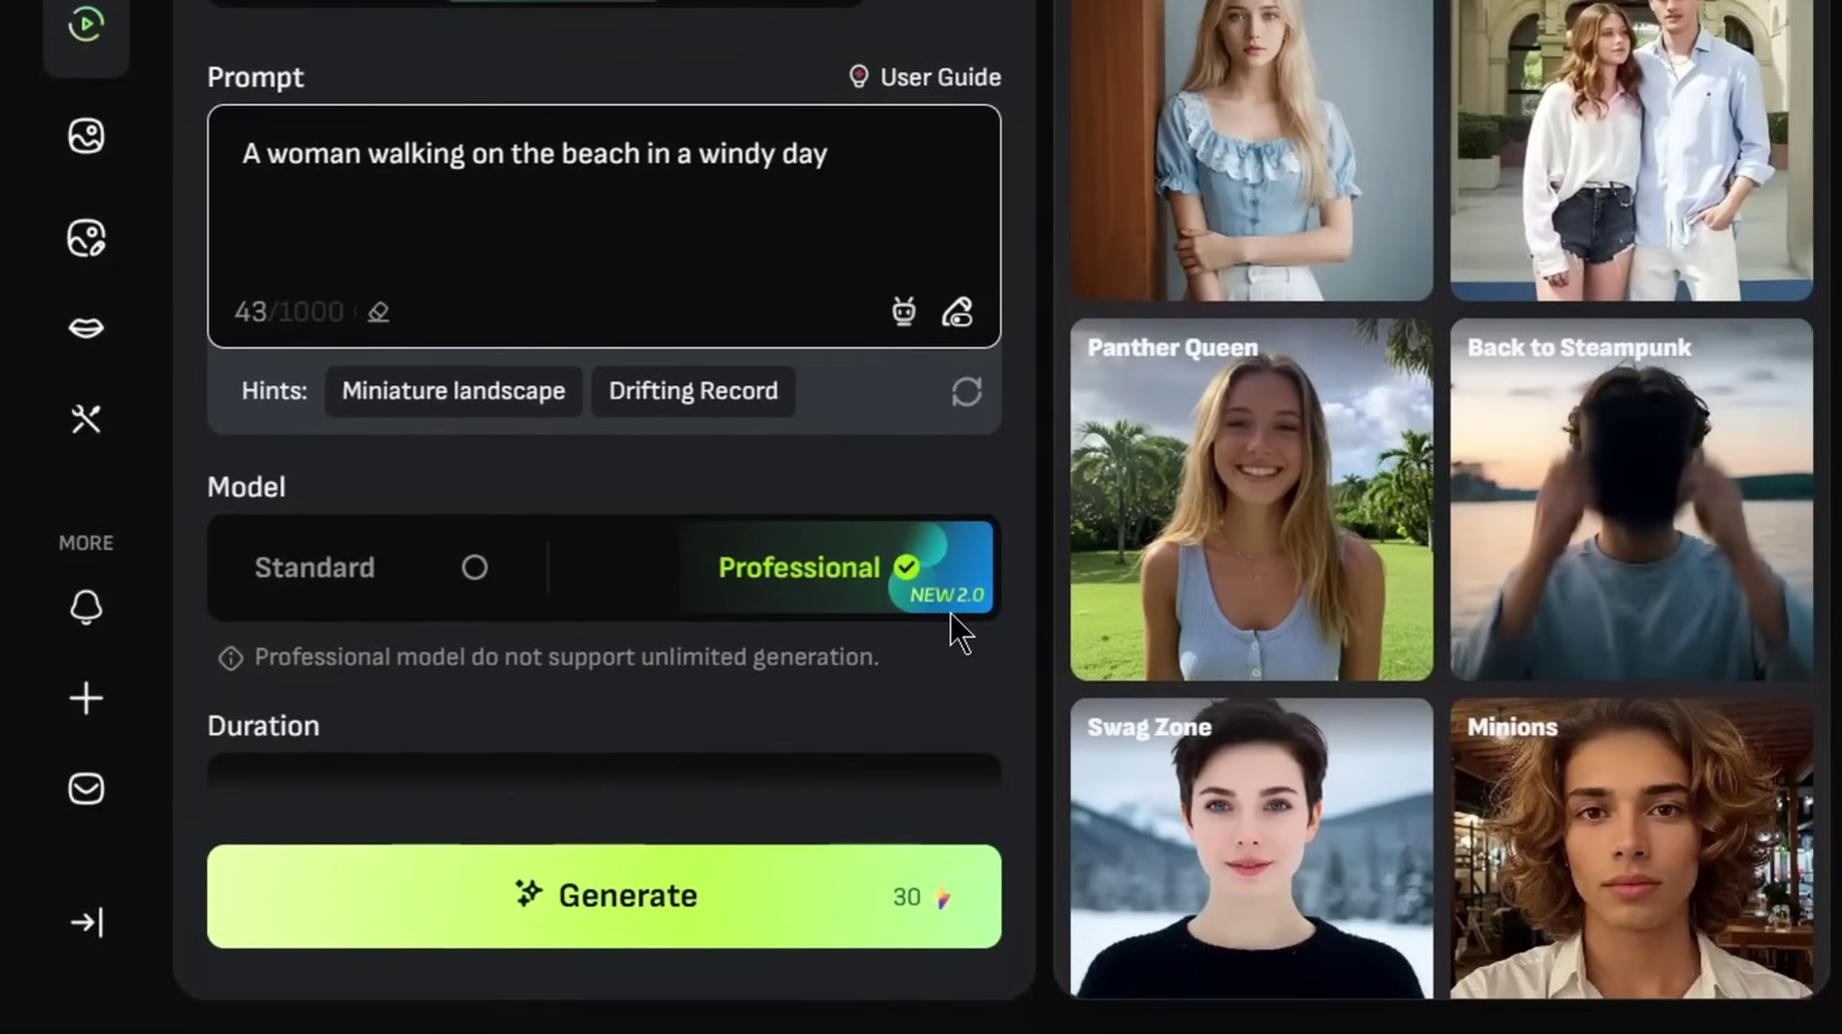
Keep duration at 5s, turn on Sound Effects with 16:9, and generate the beach video
{"action": "scroll", "coordinate": [962, 618], "scroll_direction": "down", "scroll_amount": 6}
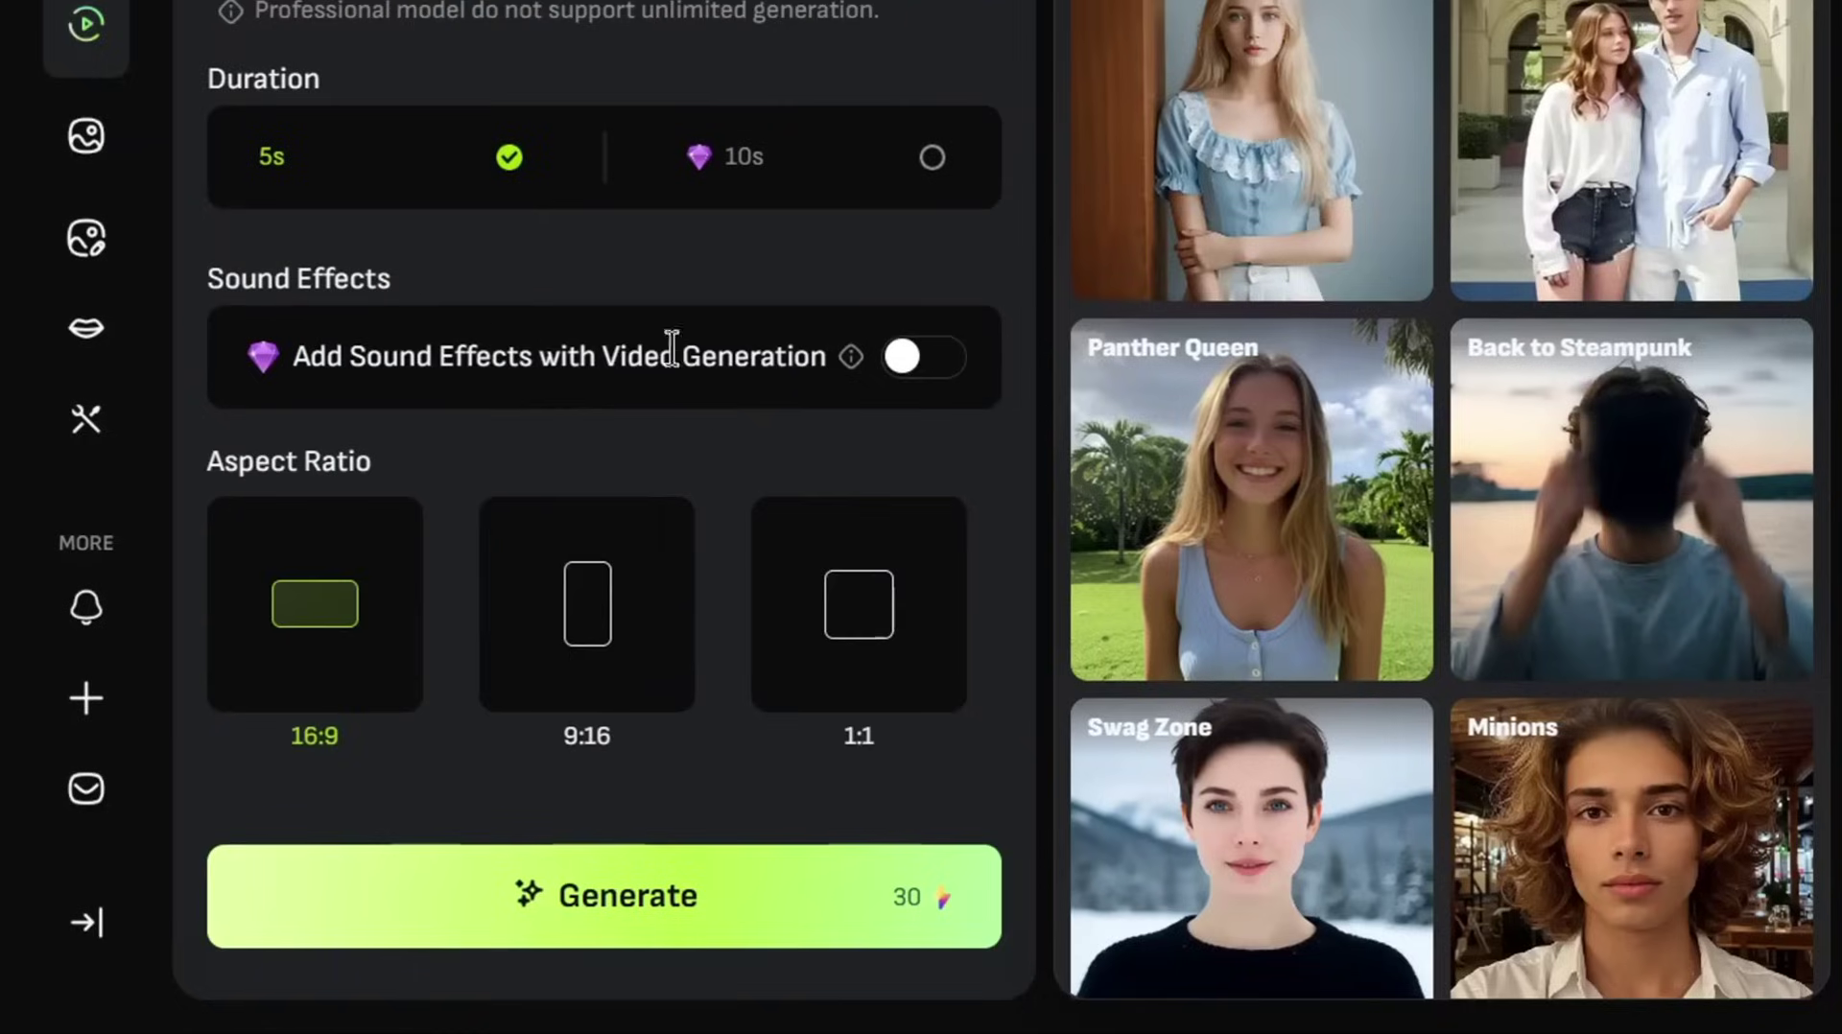
{"action": "left_click", "coordinate": [928, 165]}
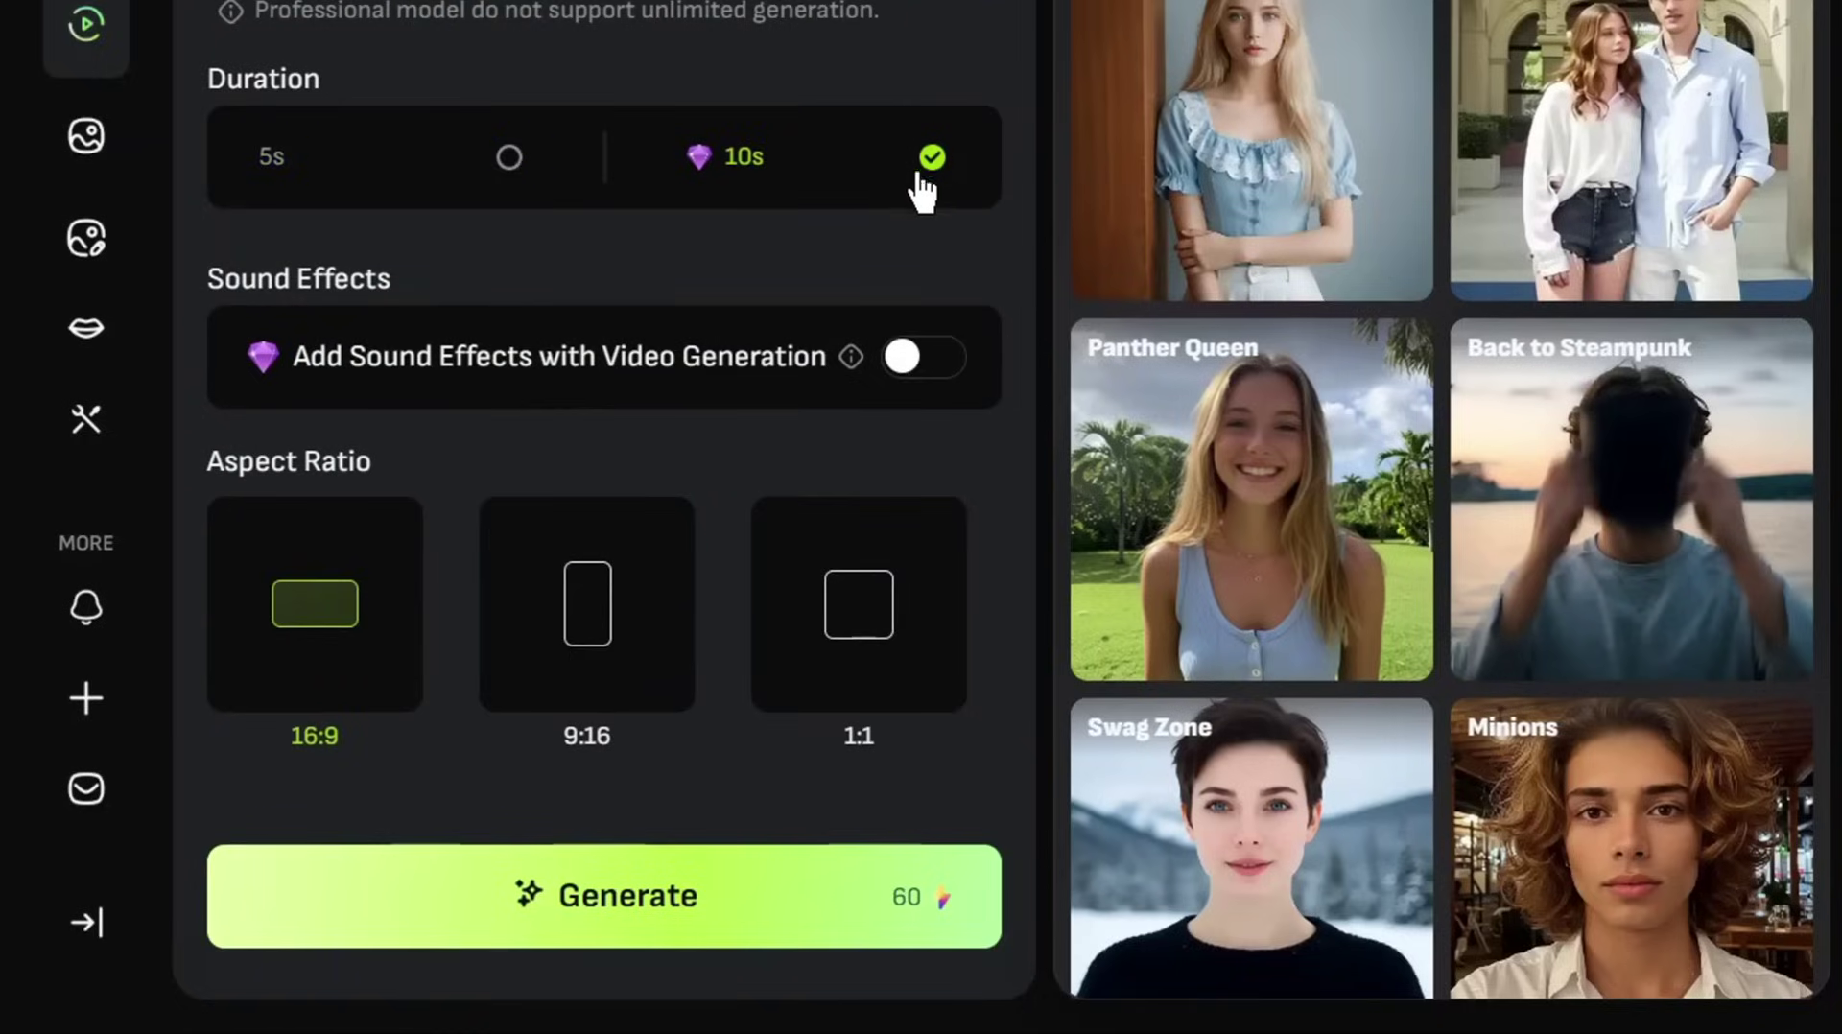
{"action": "left_click", "coordinate": [510, 163]}
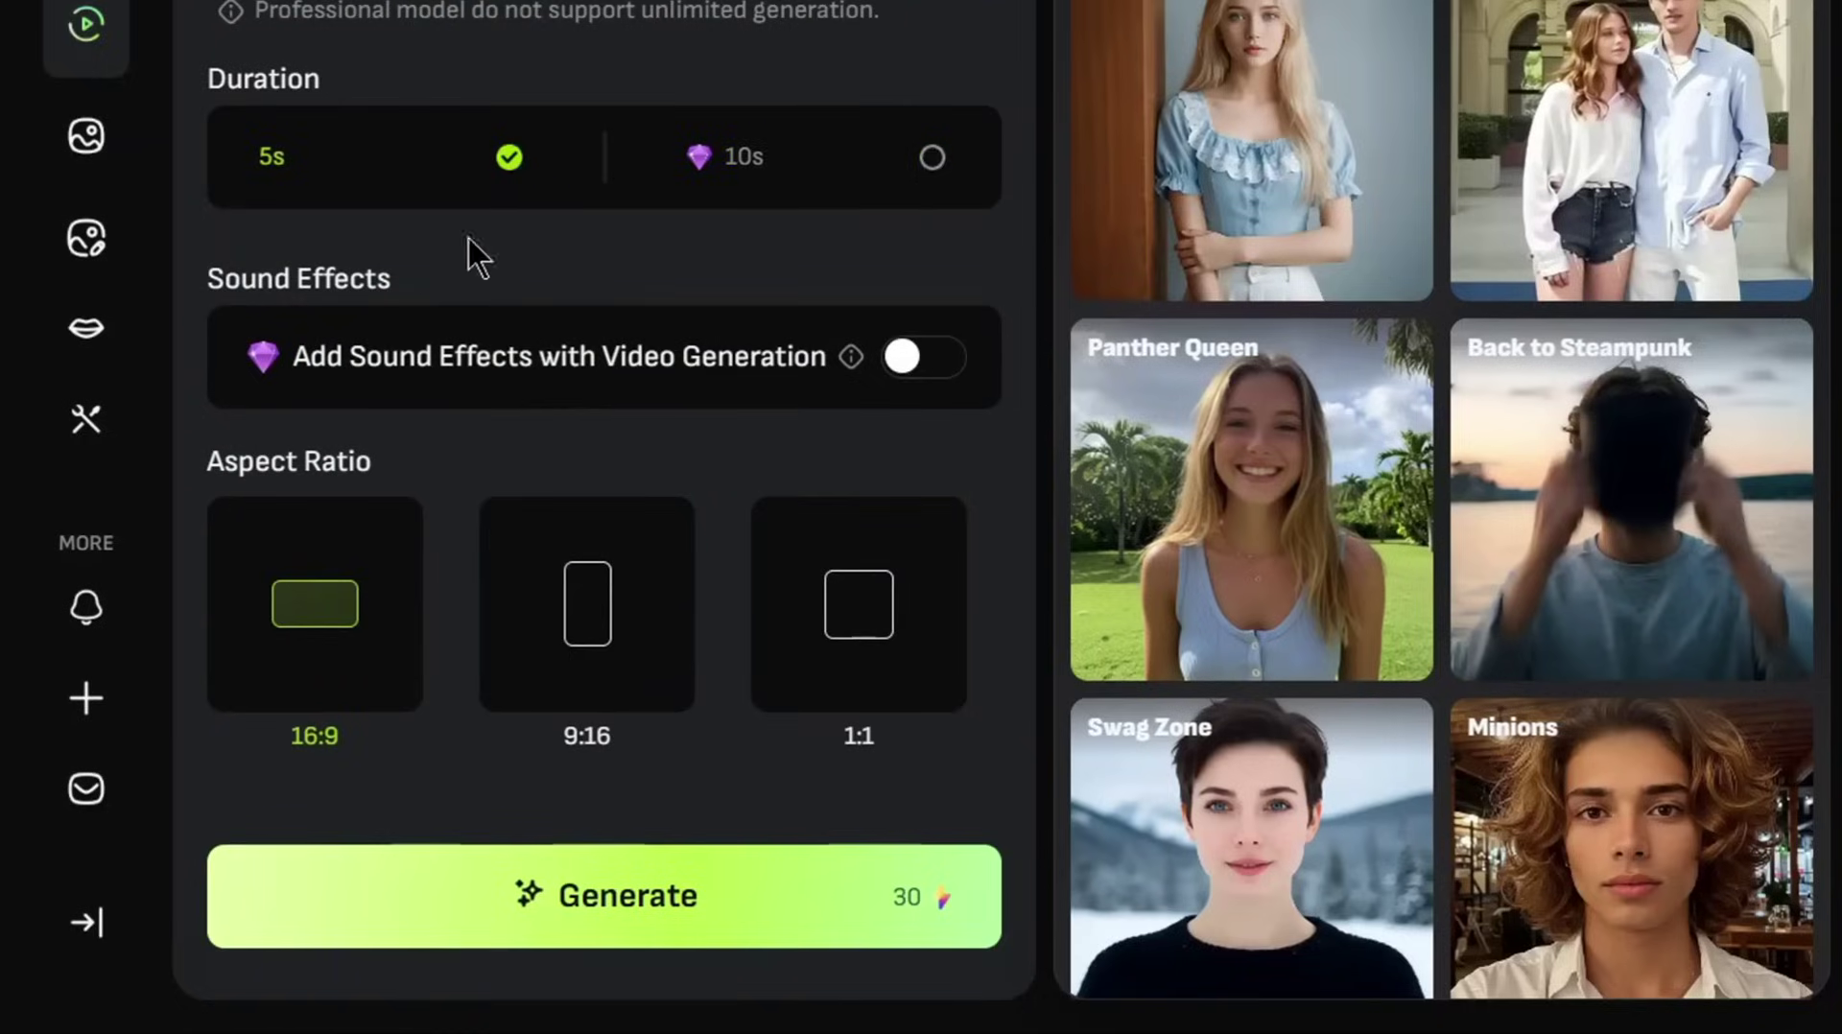
{"action": "left_click", "coordinate": [924, 363]}
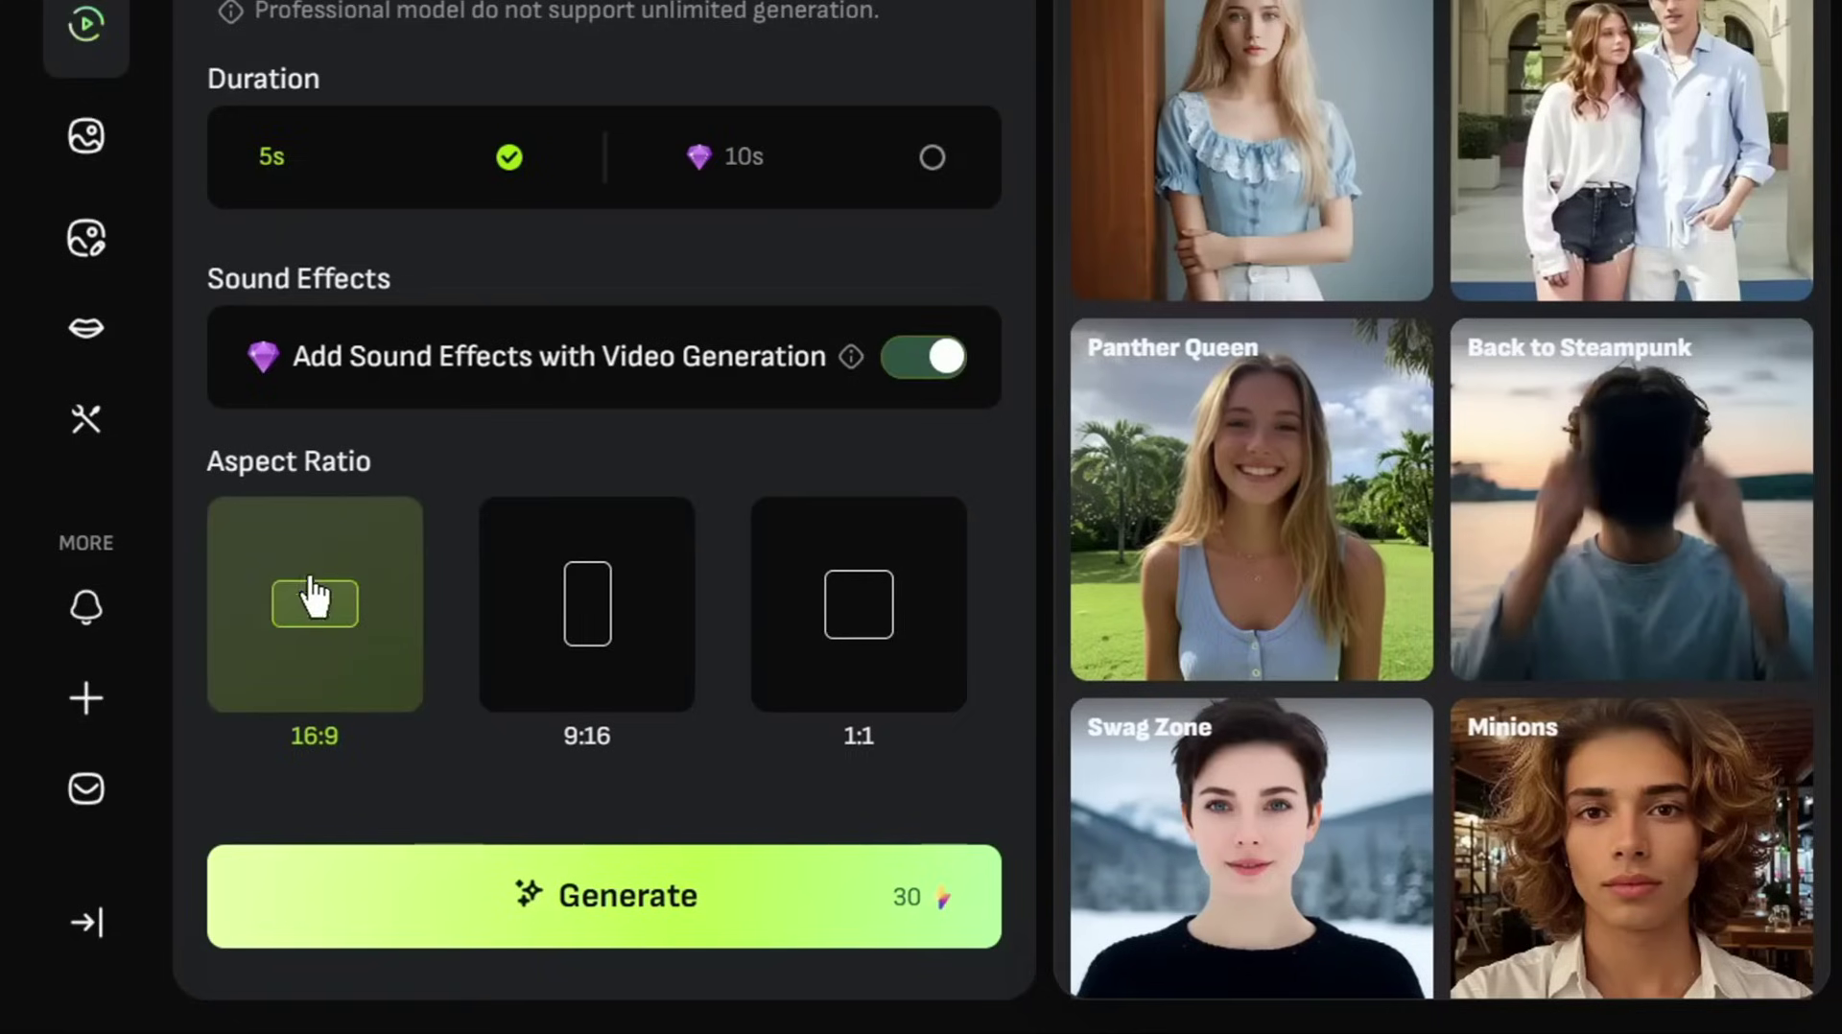
{"action": "scroll", "coordinate": [336, 591], "scroll_direction": "down", "scroll_amount": 2}
{"action": "left_click", "coordinate": [699, 877]}
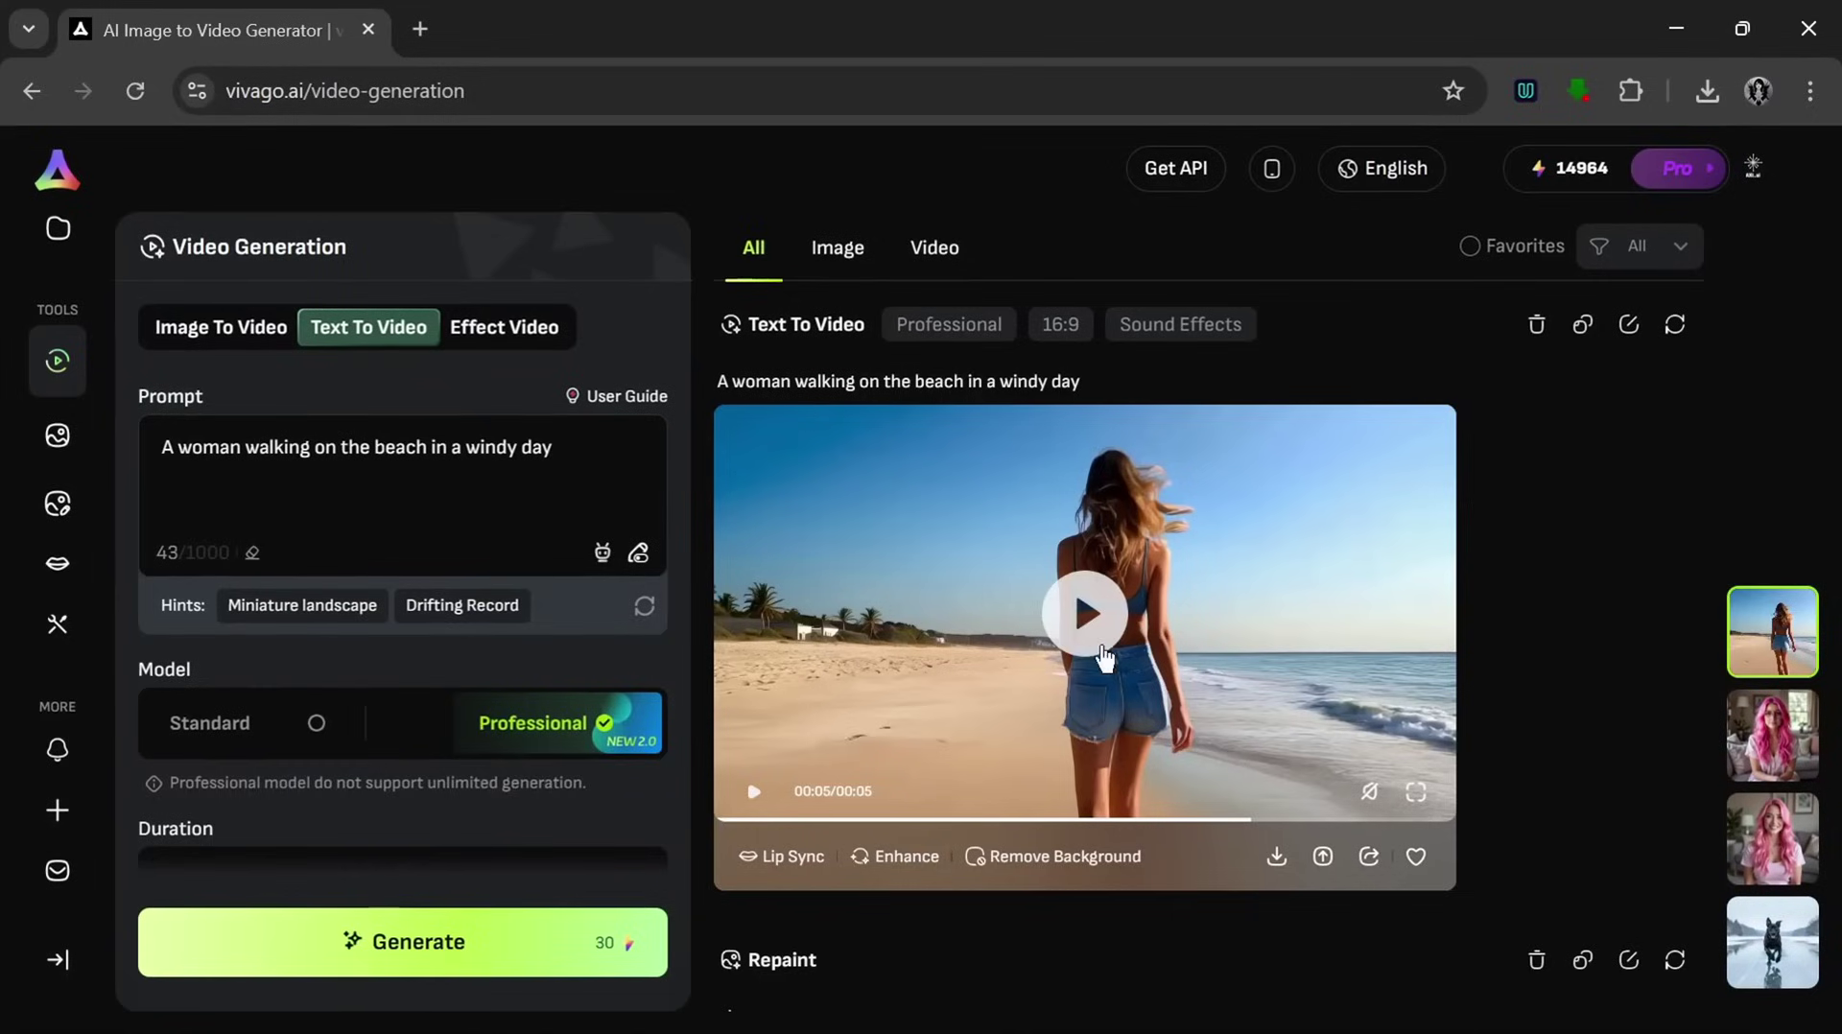
{"action": "left_click", "coordinate": [1101, 653]}
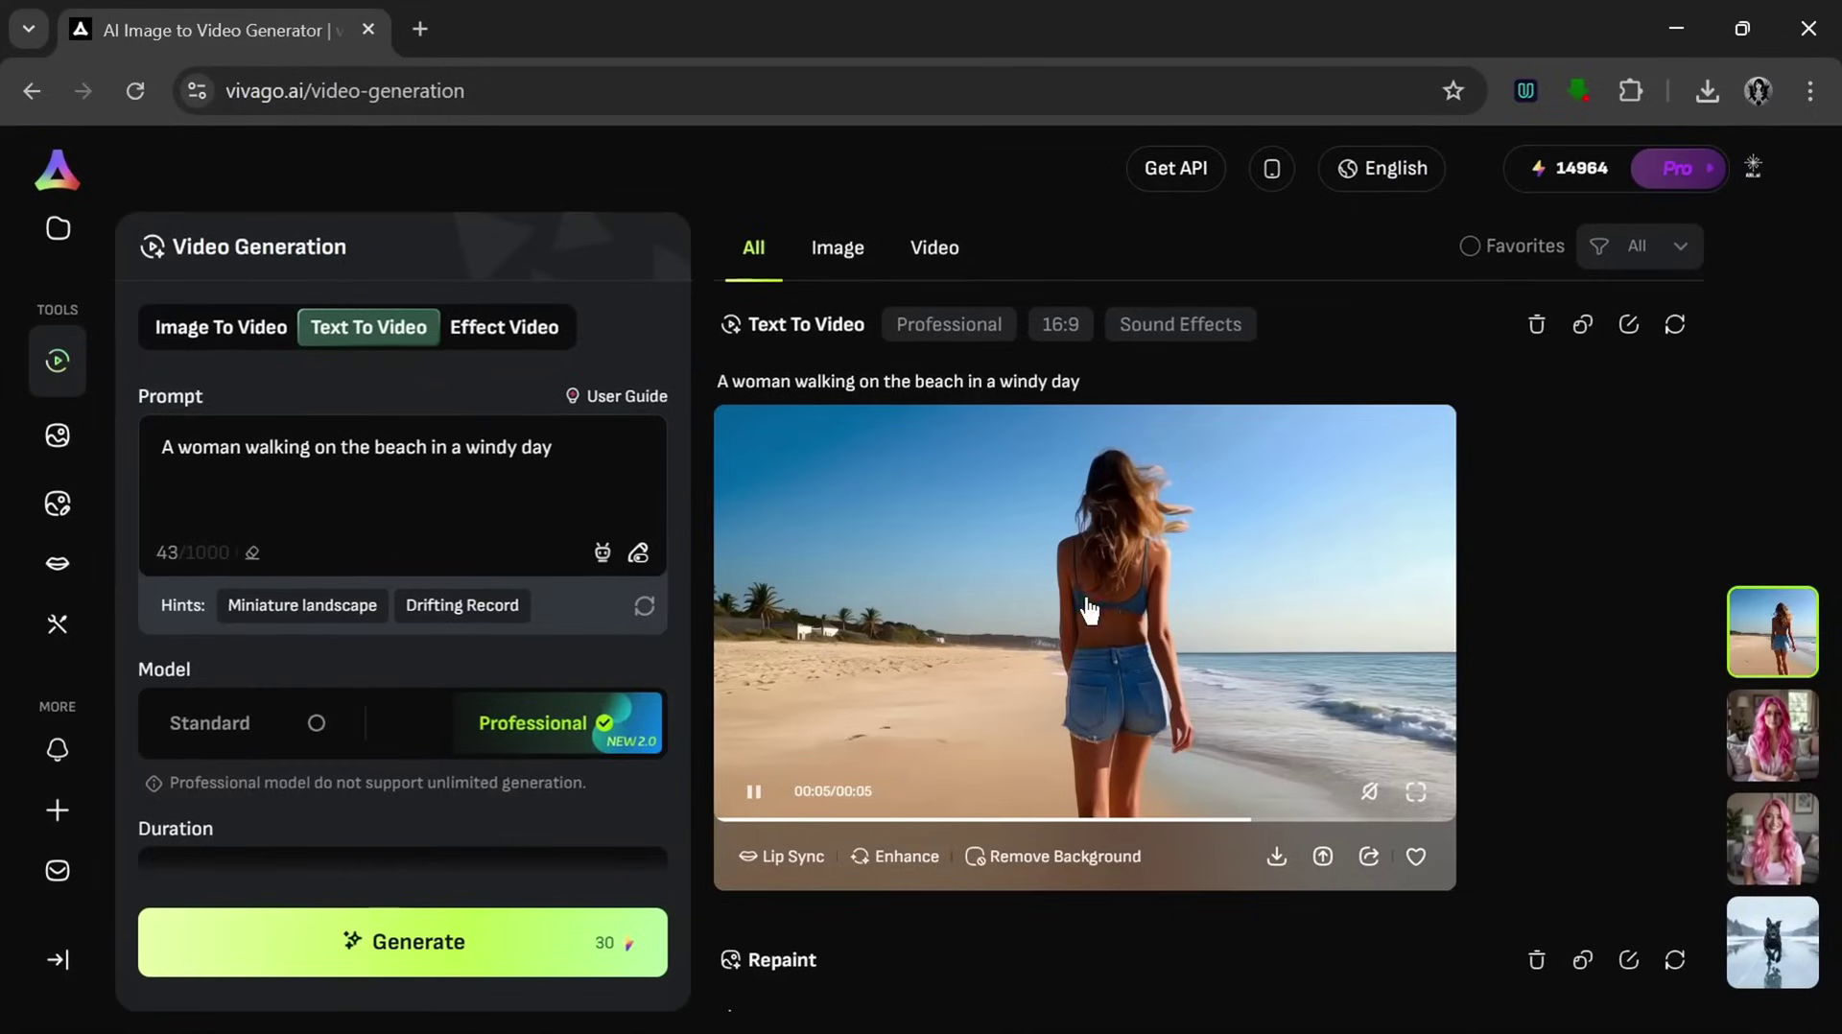
{"action": "left_click", "coordinate": [1414, 793]}
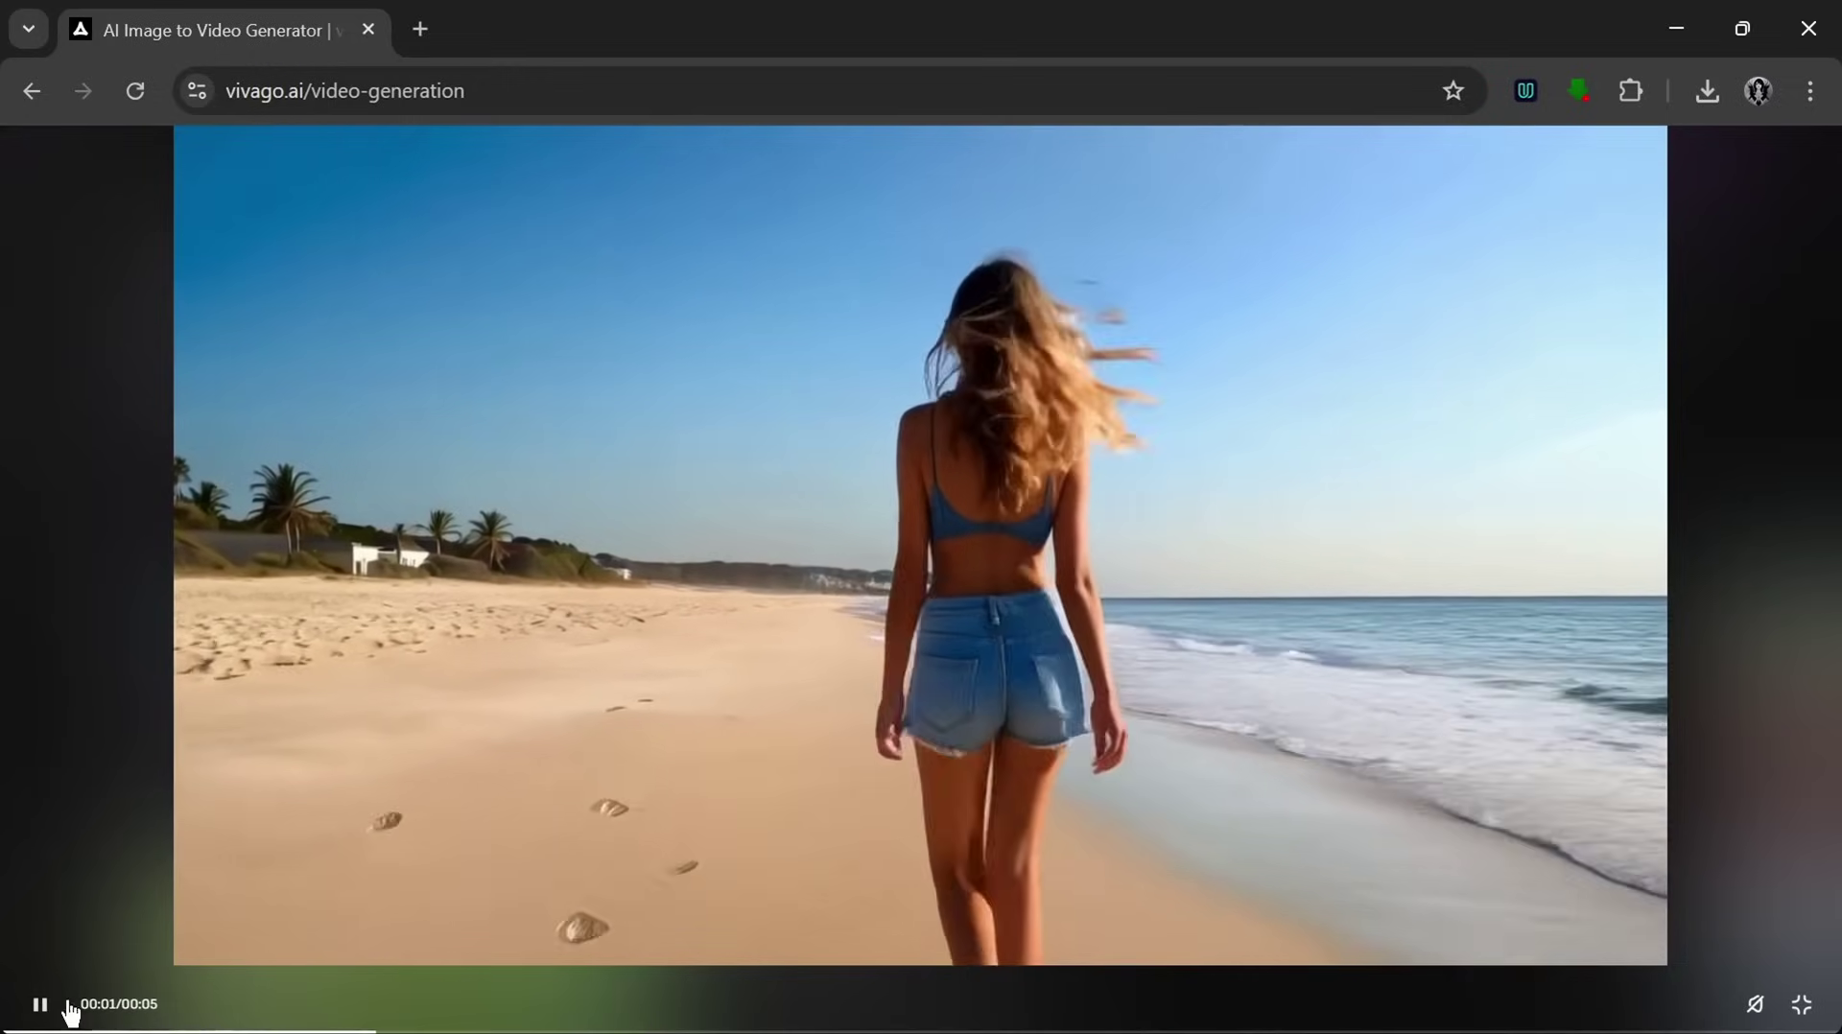
{"action": "left_click", "coordinate": [67, 1007]}
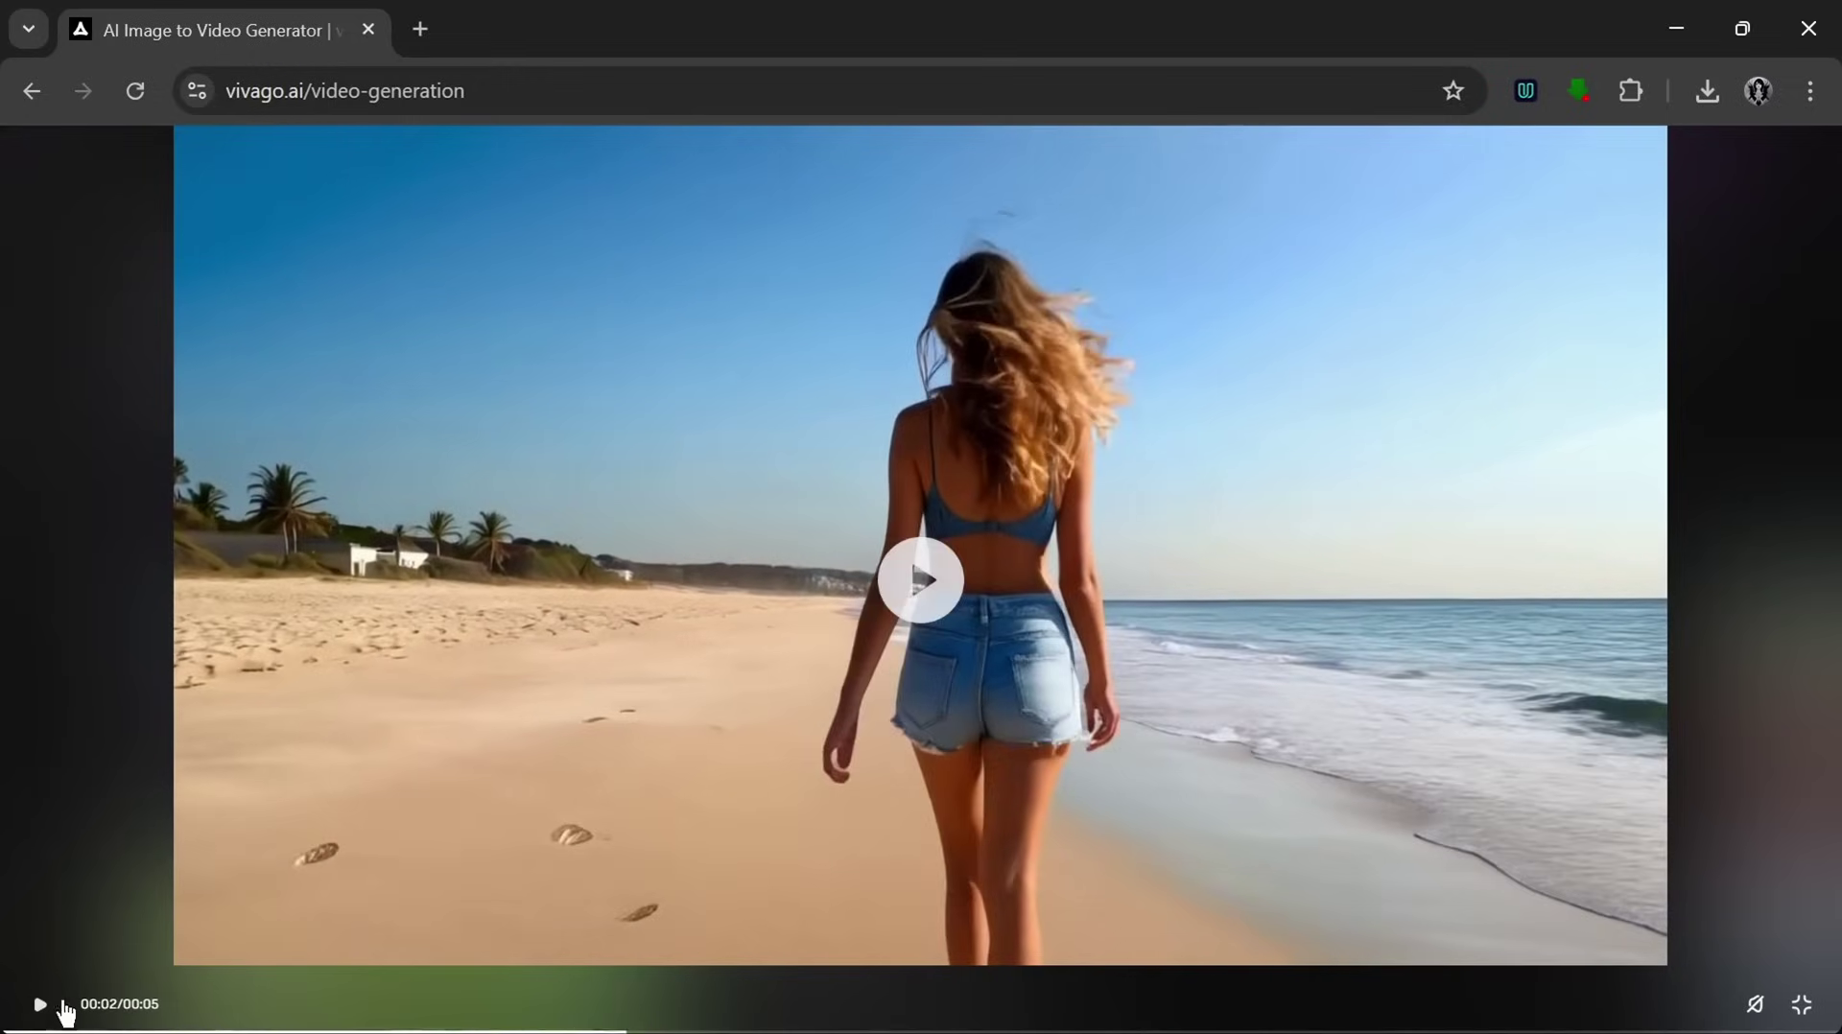
{"action": "left_click", "coordinate": [1636, 1028]}
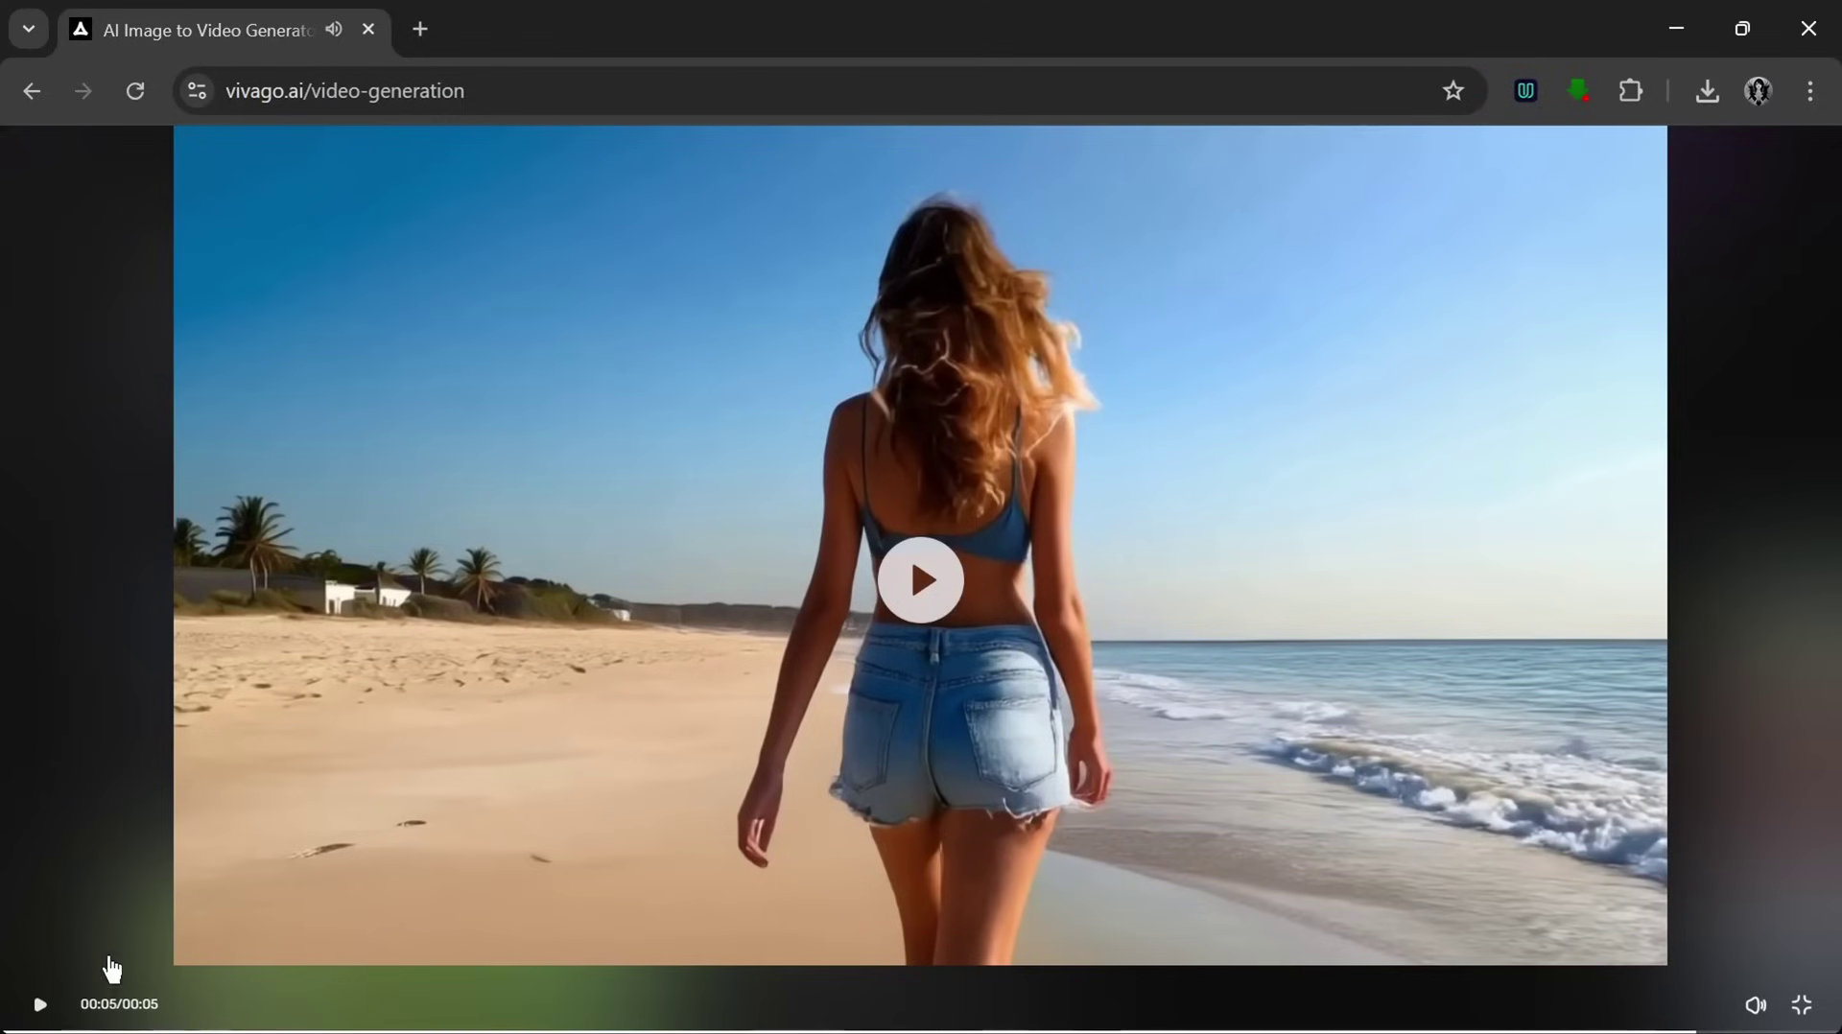
{"action": "left_click", "coordinate": [47, 1000]}
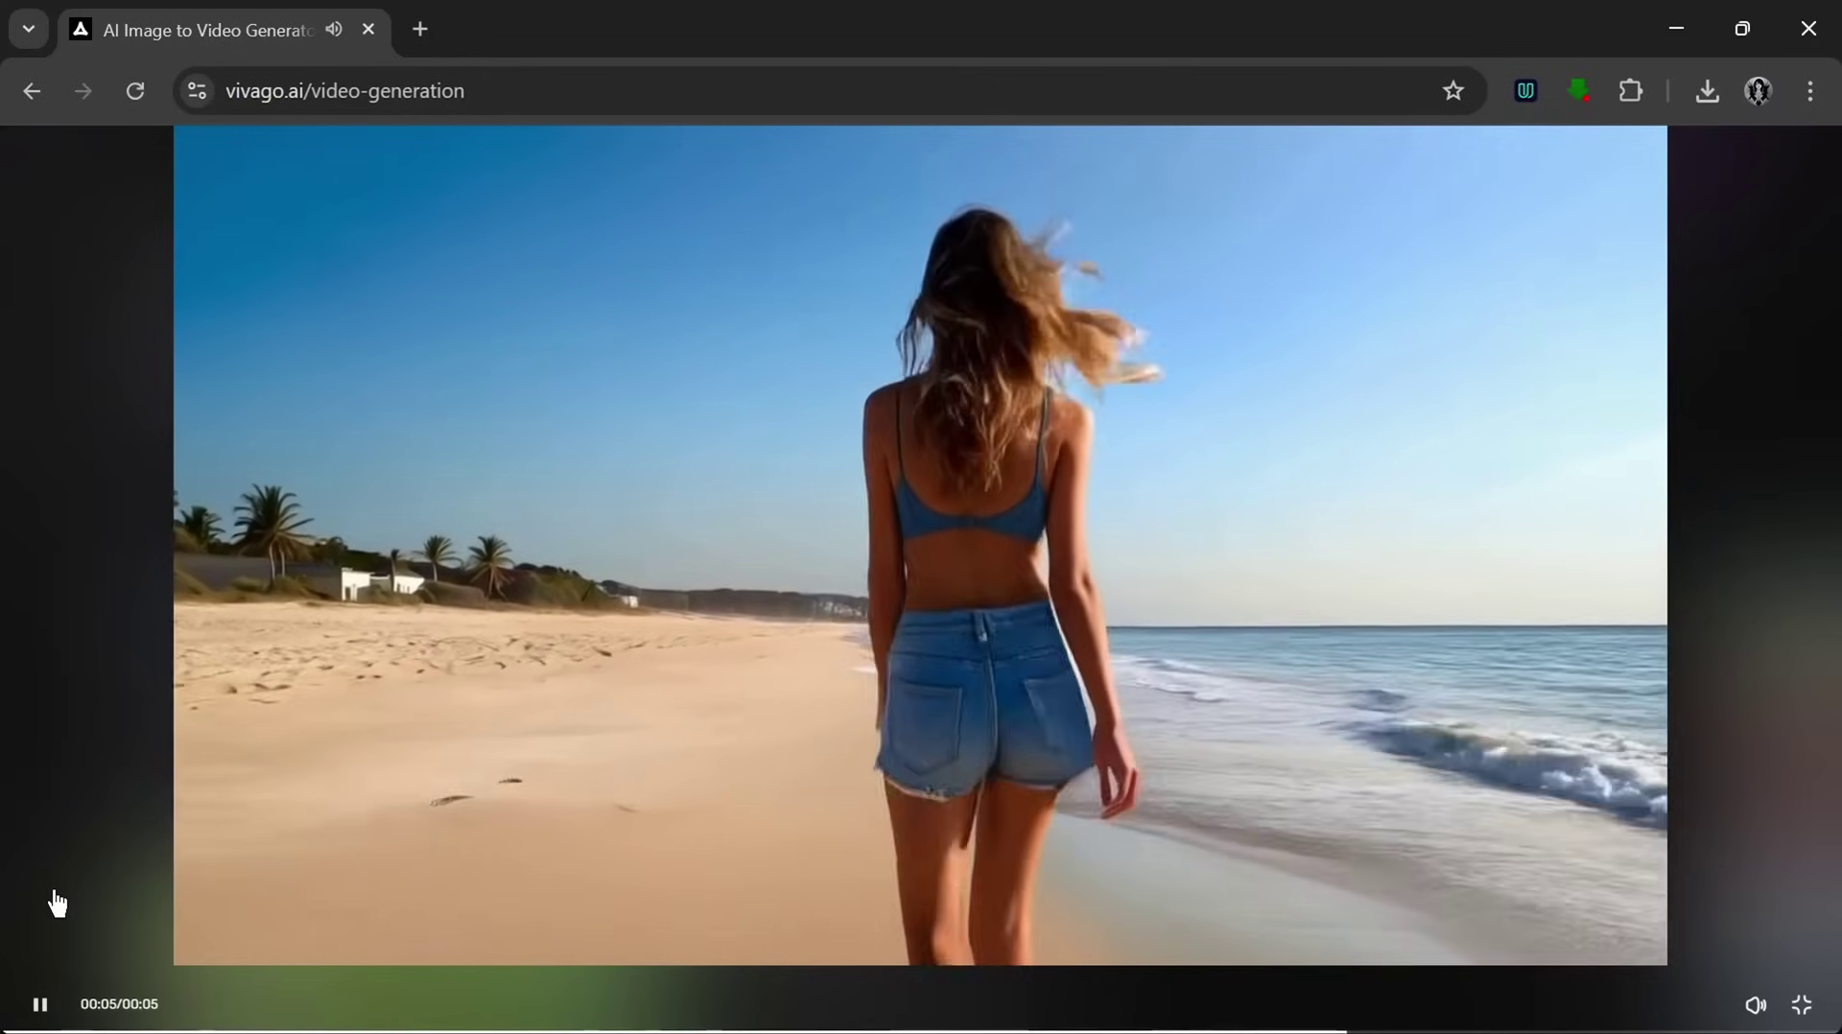
{"action": "left_click", "coordinate": [39, 1003]}
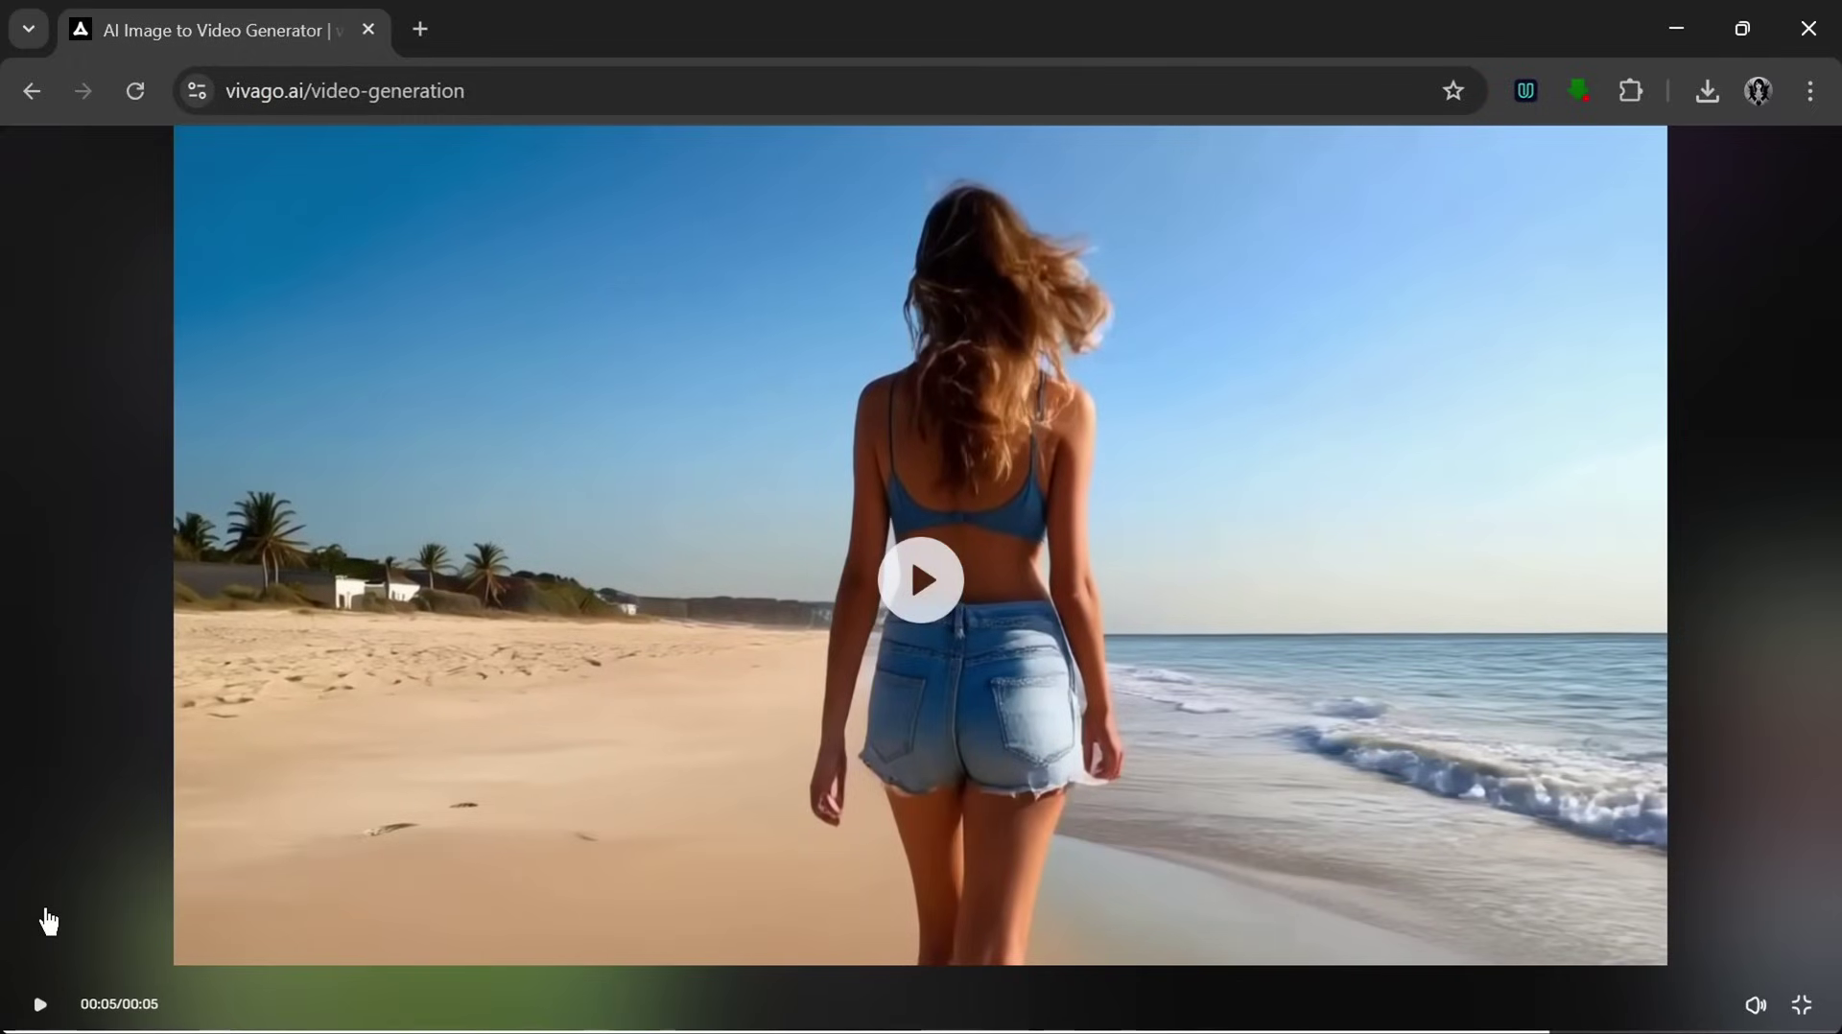
{"action": "left_click", "coordinate": [1802, 1004]}
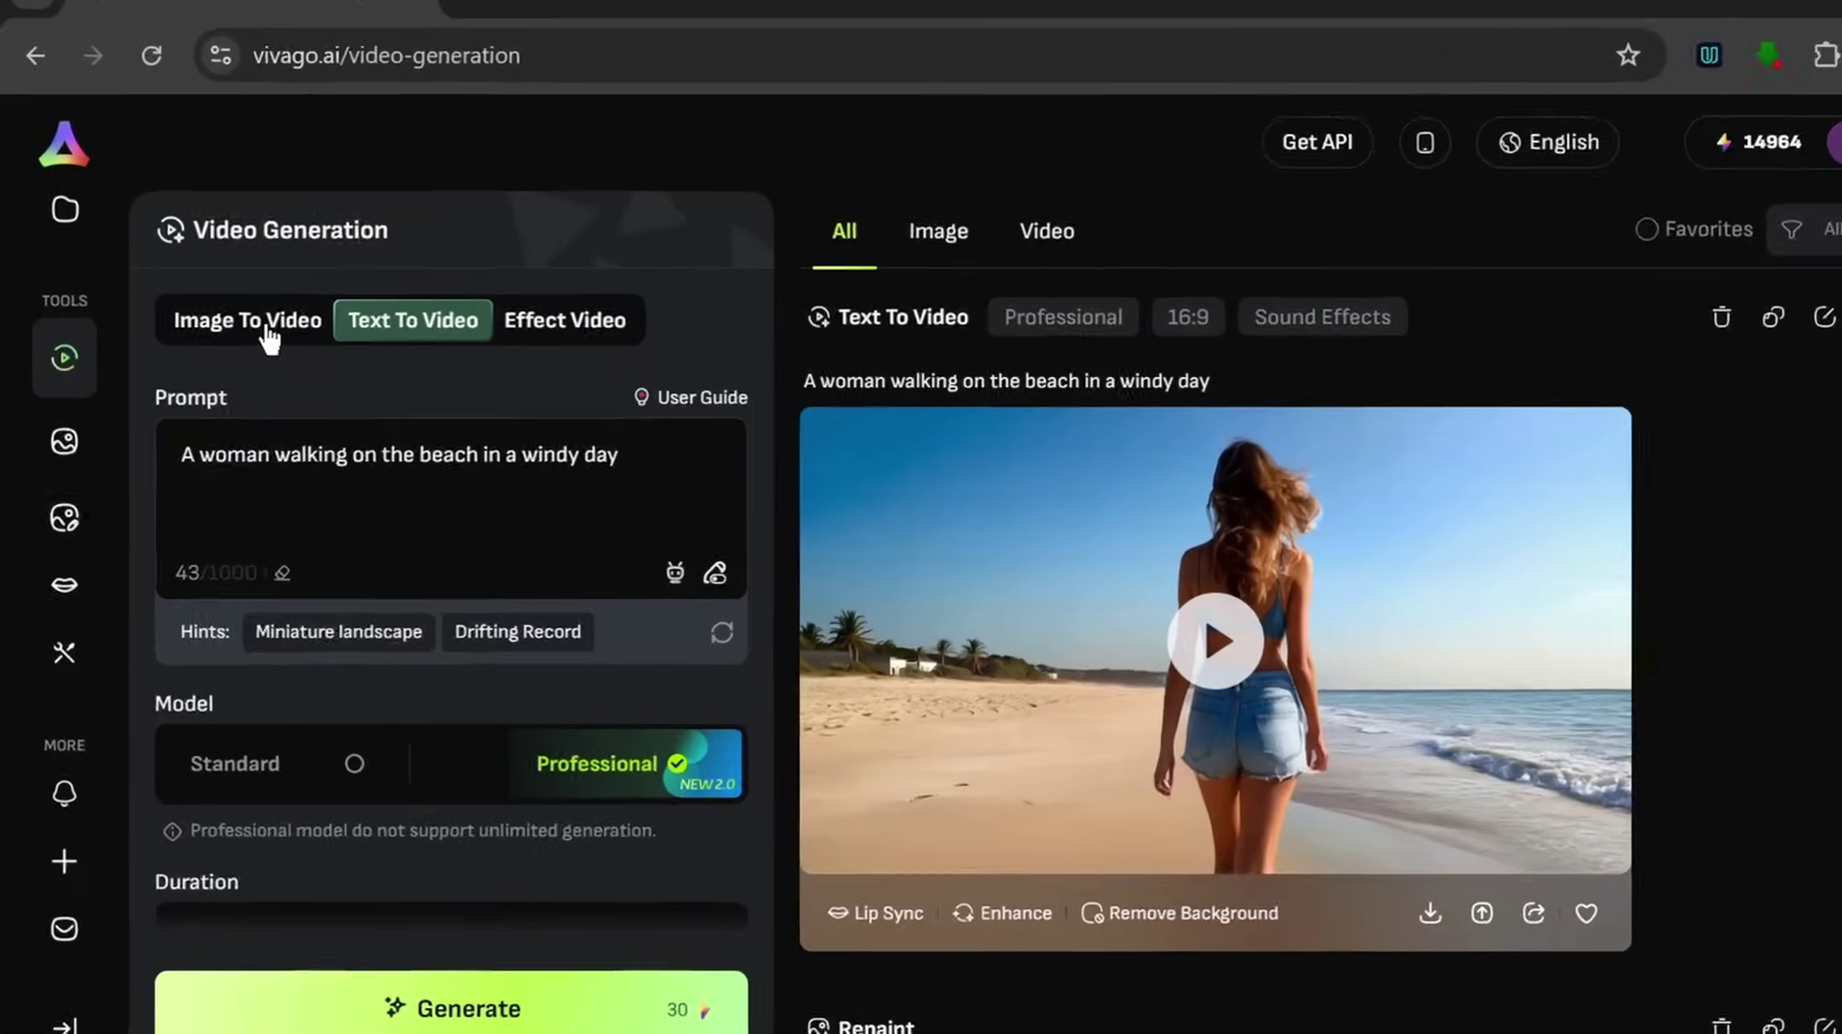
Switch to Image To Video, using the pink-haired woman as start frame, Professional 1080P, 5 seconds
{"action": "left_click", "coordinate": [248, 328]}
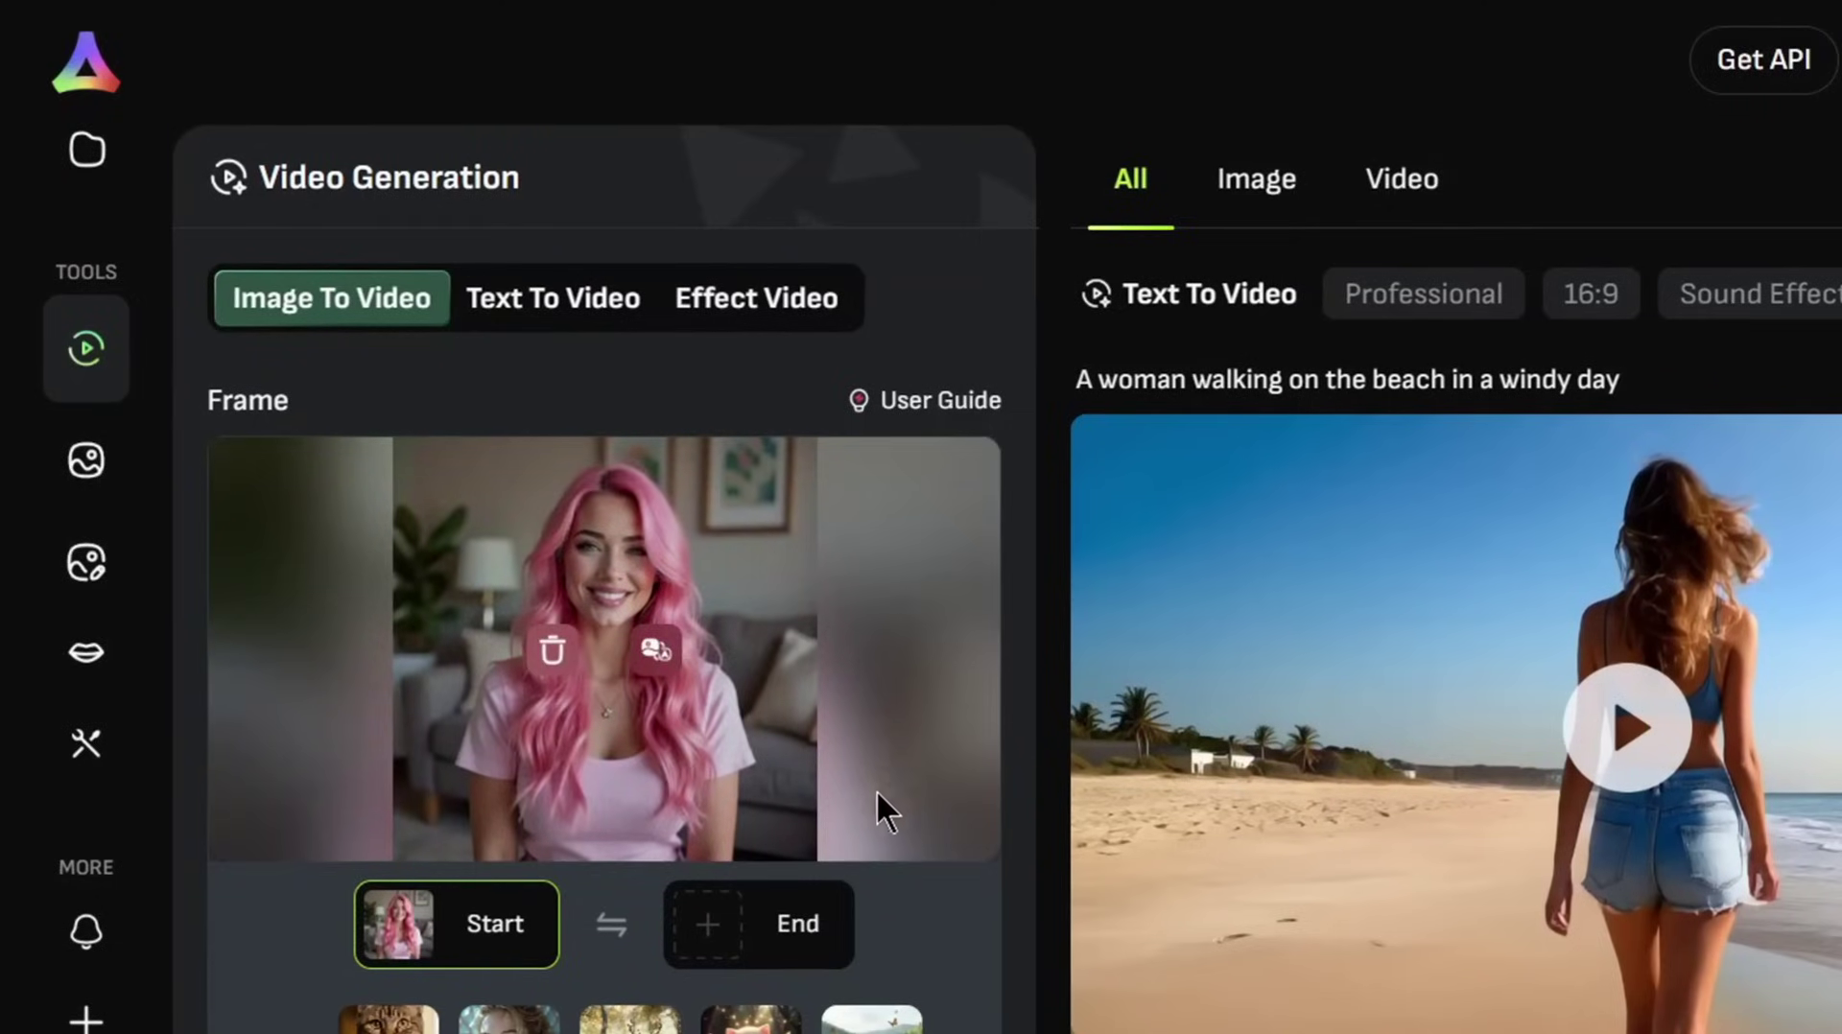
{"action": "scroll", "coordinate": [877, 791], "scroll_direction": "down", "scroll_amount": 3}
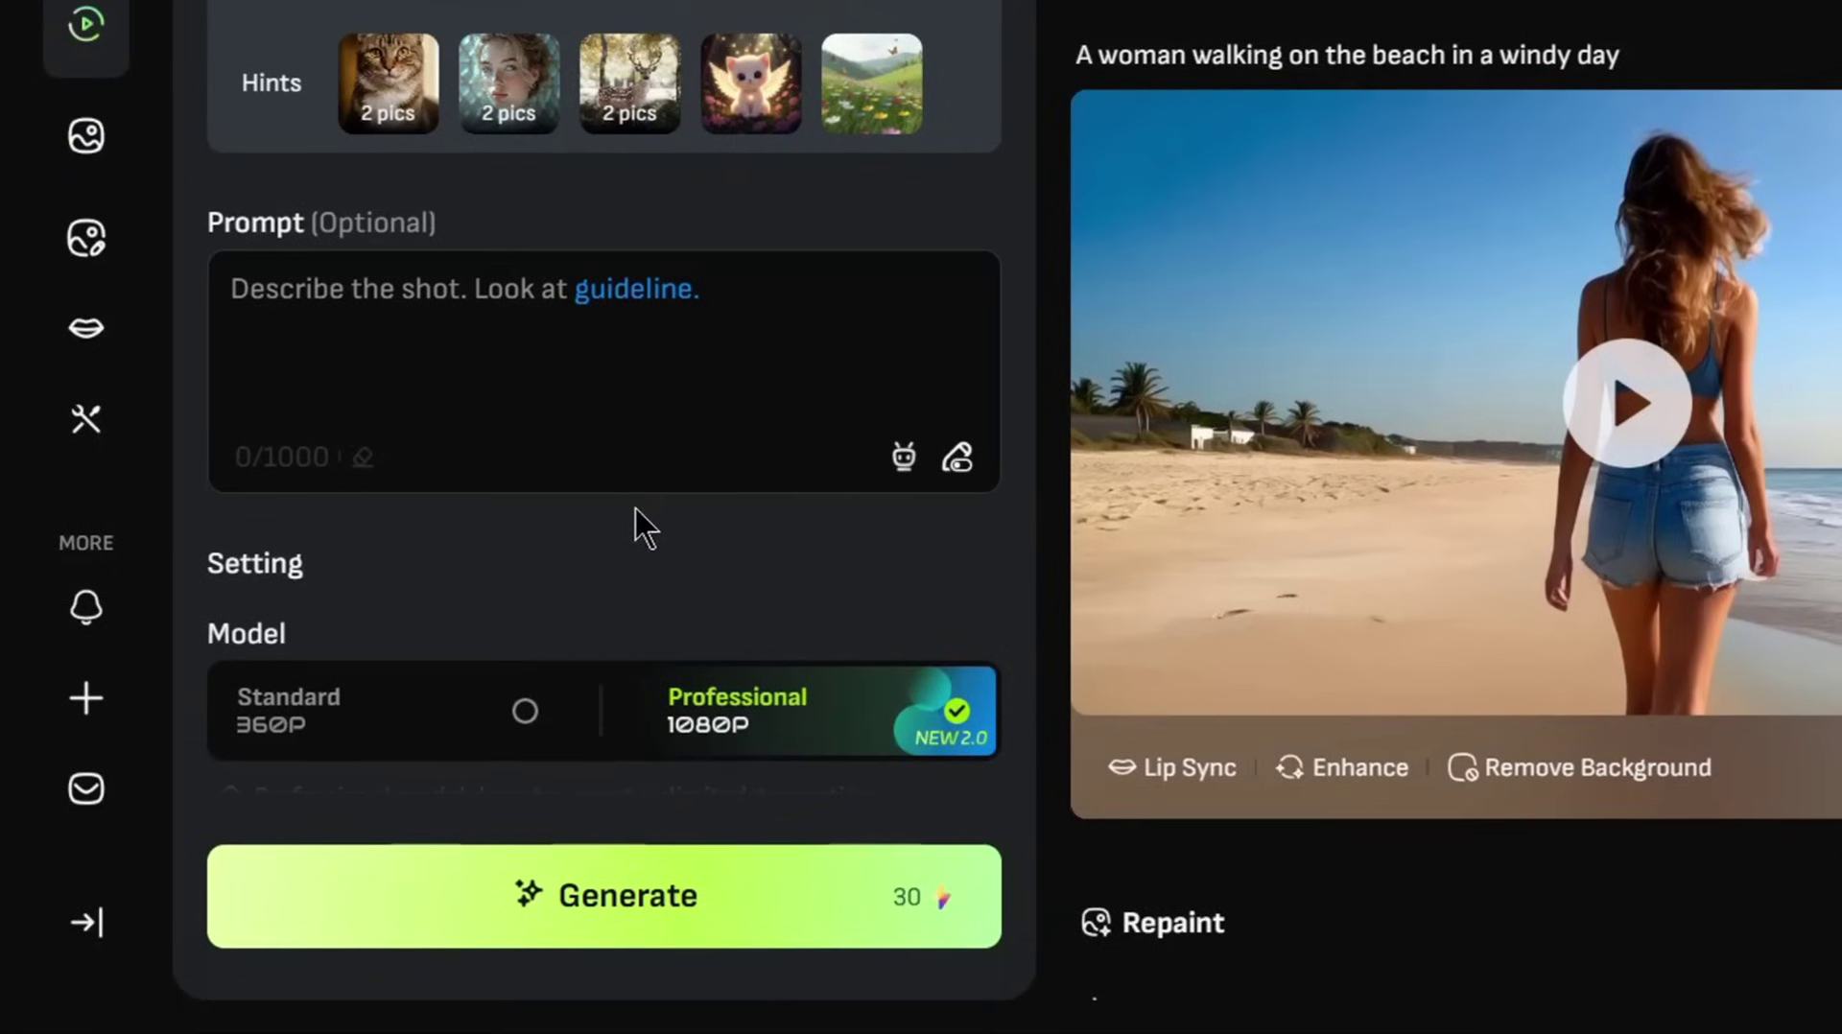
{"action": "scroll", "coordinate": [505, 384], "scroll_direction": "up", "scroll_amount": 5}
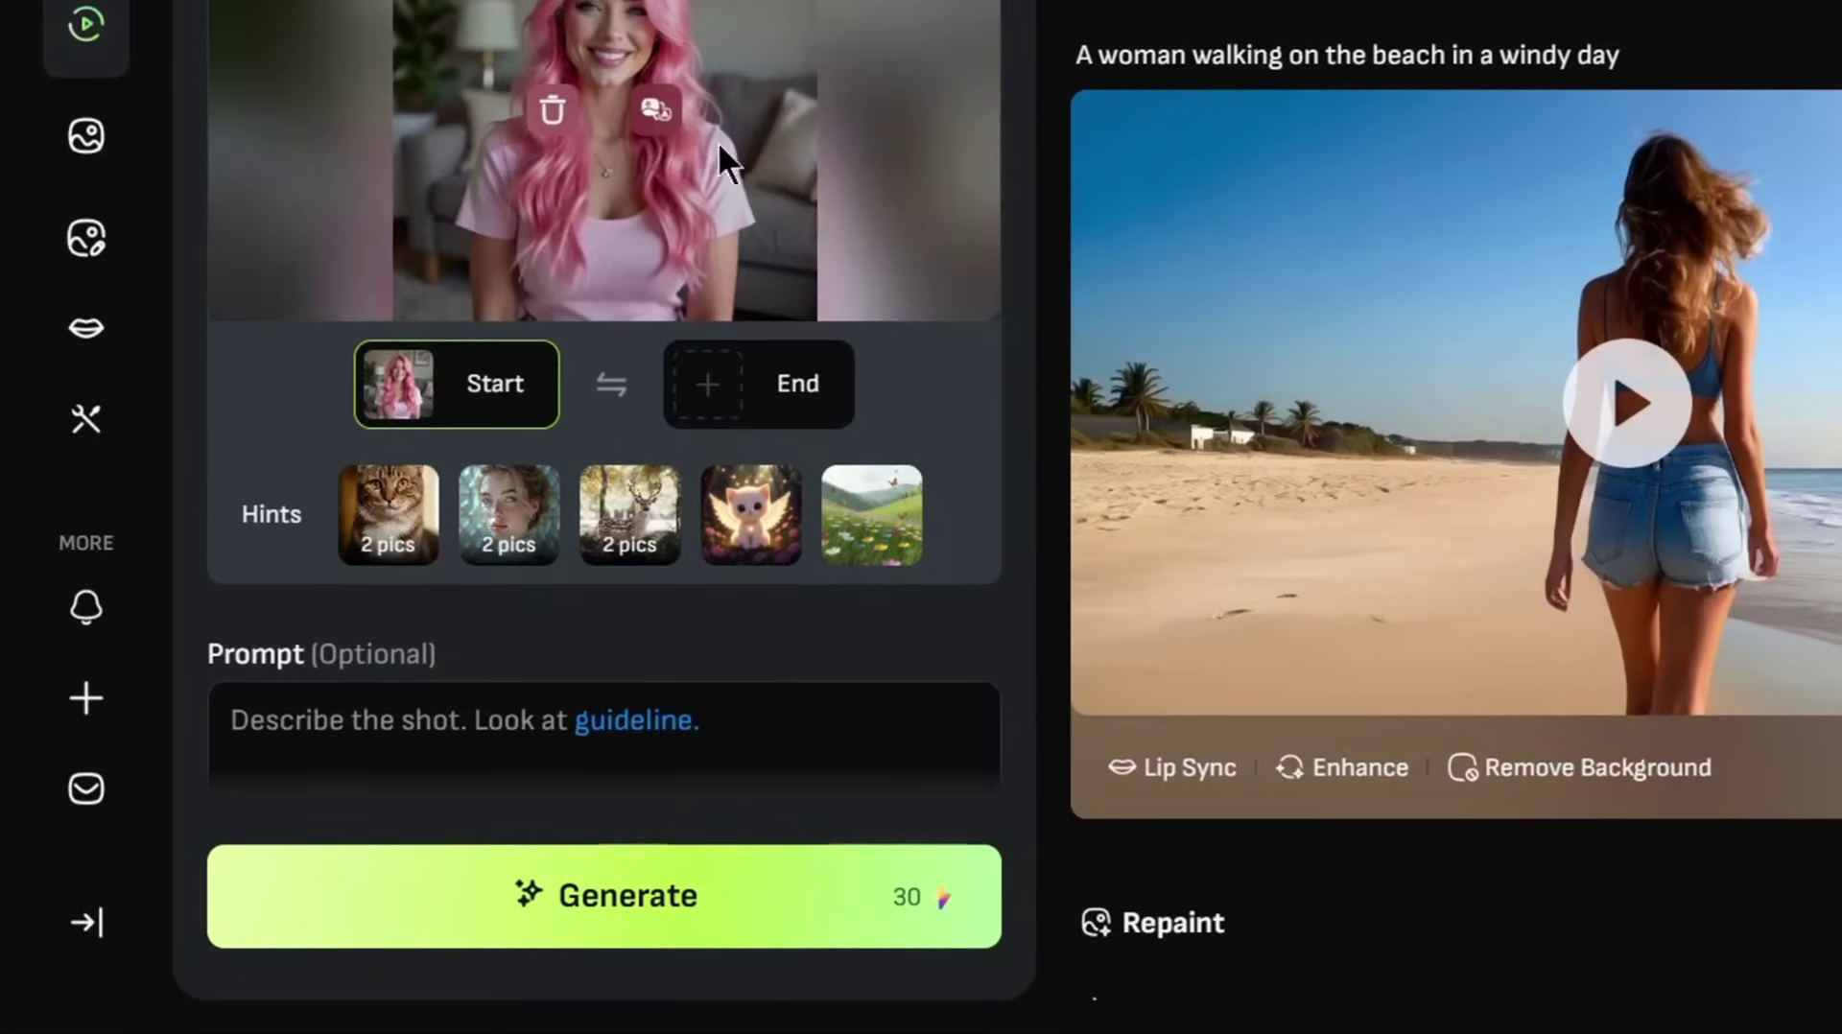
{"action": "scroll", "coordinate": [723, 157], "scroll_direction": "down", "scroll_amount": 2}
{"action": "scroll", "coordinate": [844, 470], "scroll_direction": "down", "scroll_amount": 5}
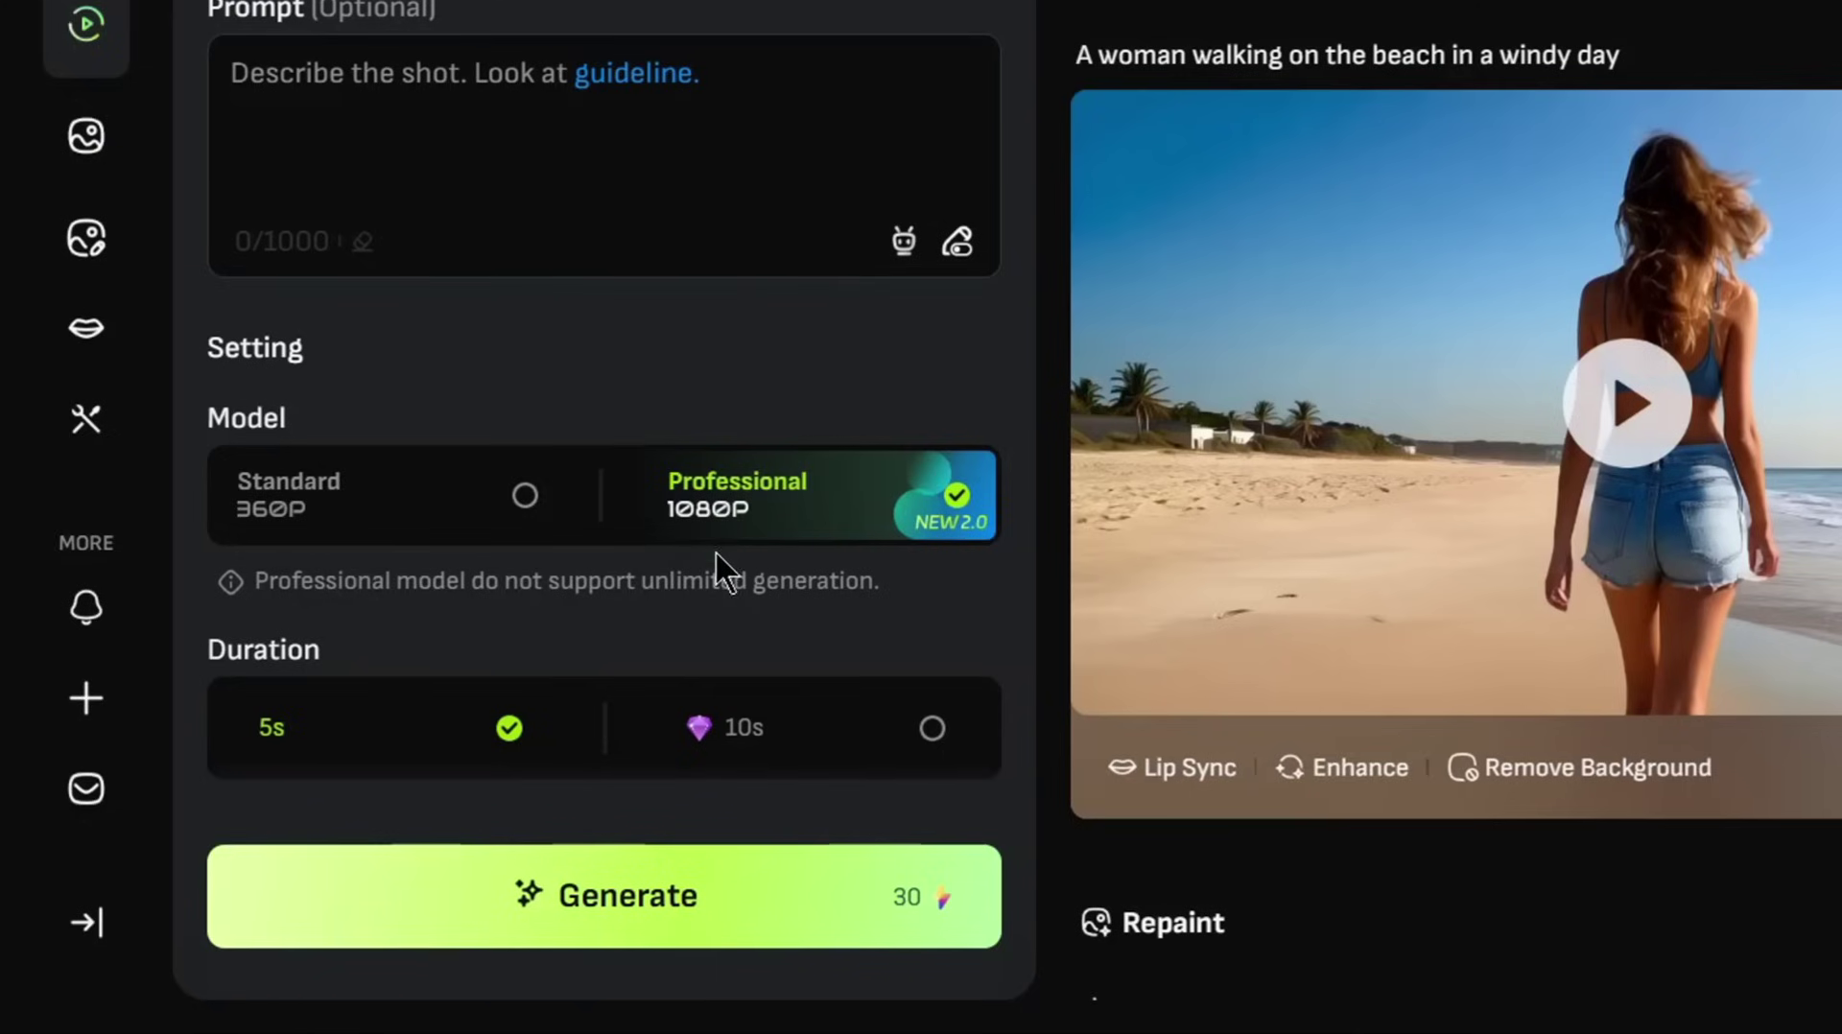
{"action": "scroll", "coordinate": [724, 574], "scroll_direction": "down", "scroll_amount": 4}
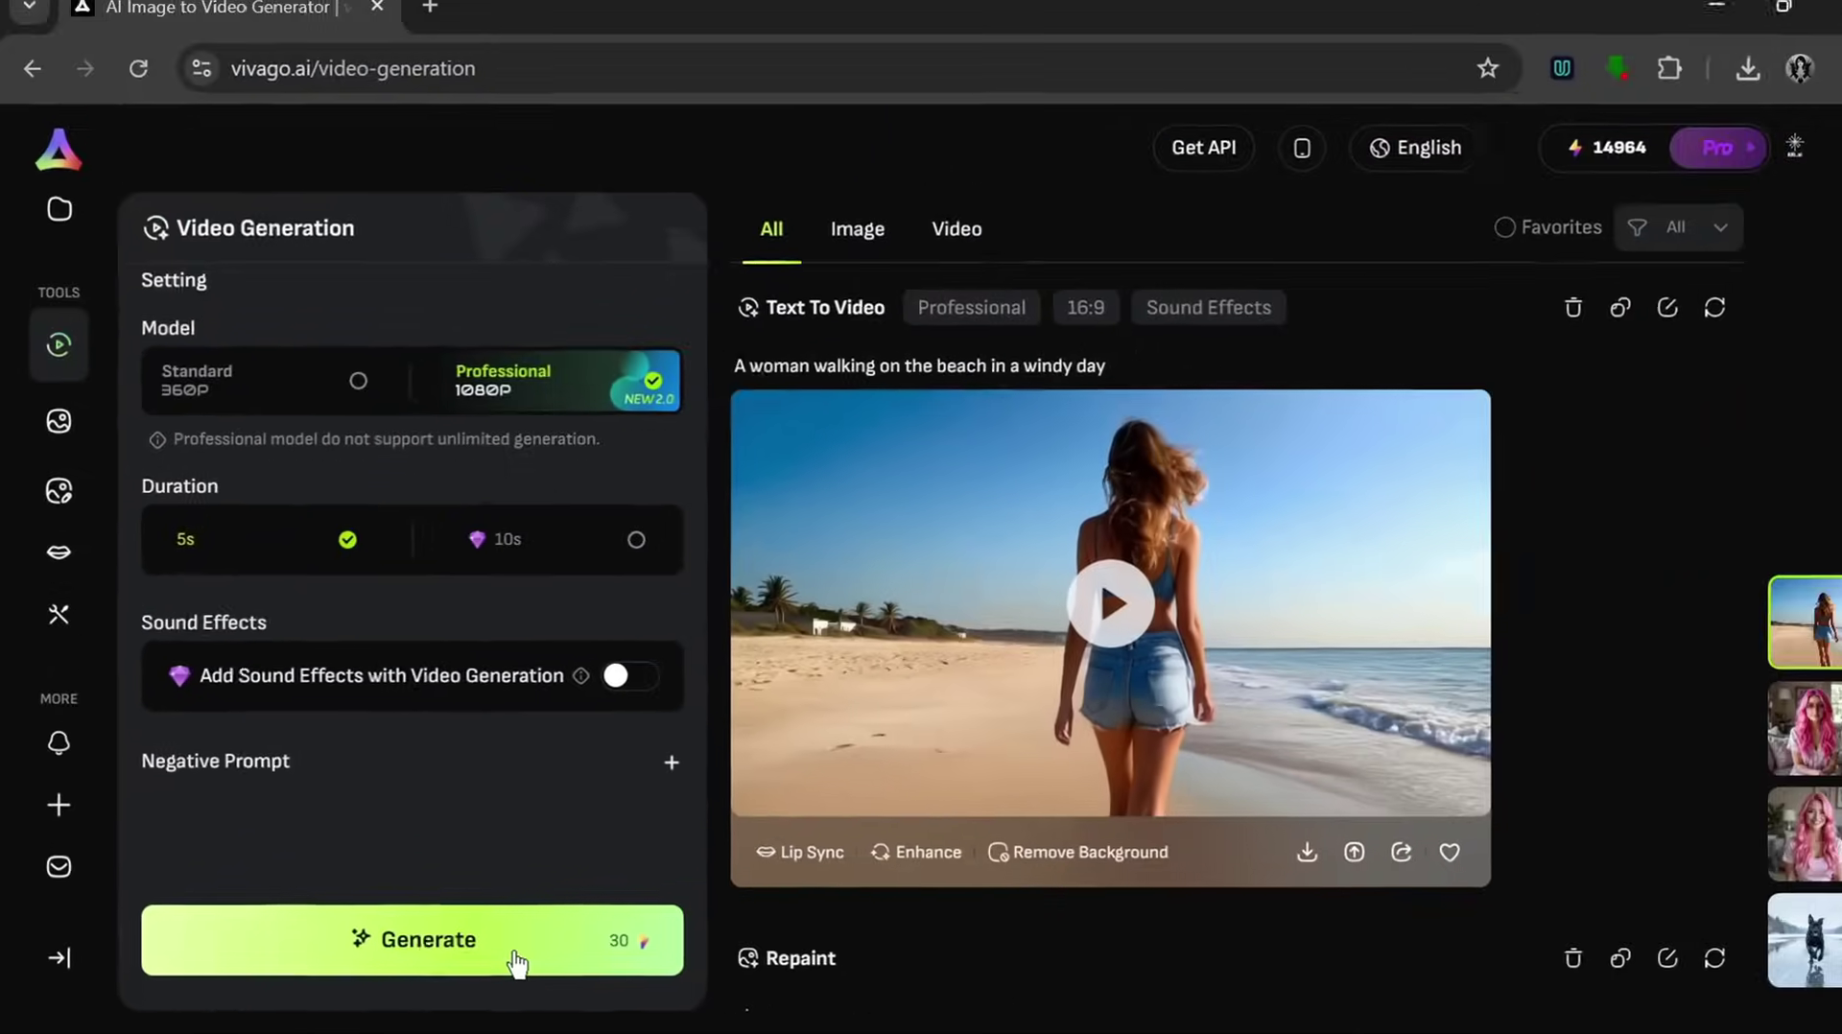
Generate the pink-haired woman clip and watch it fullscreen through to the end
{"action": "left_click", "coordinate": [753, 911]}
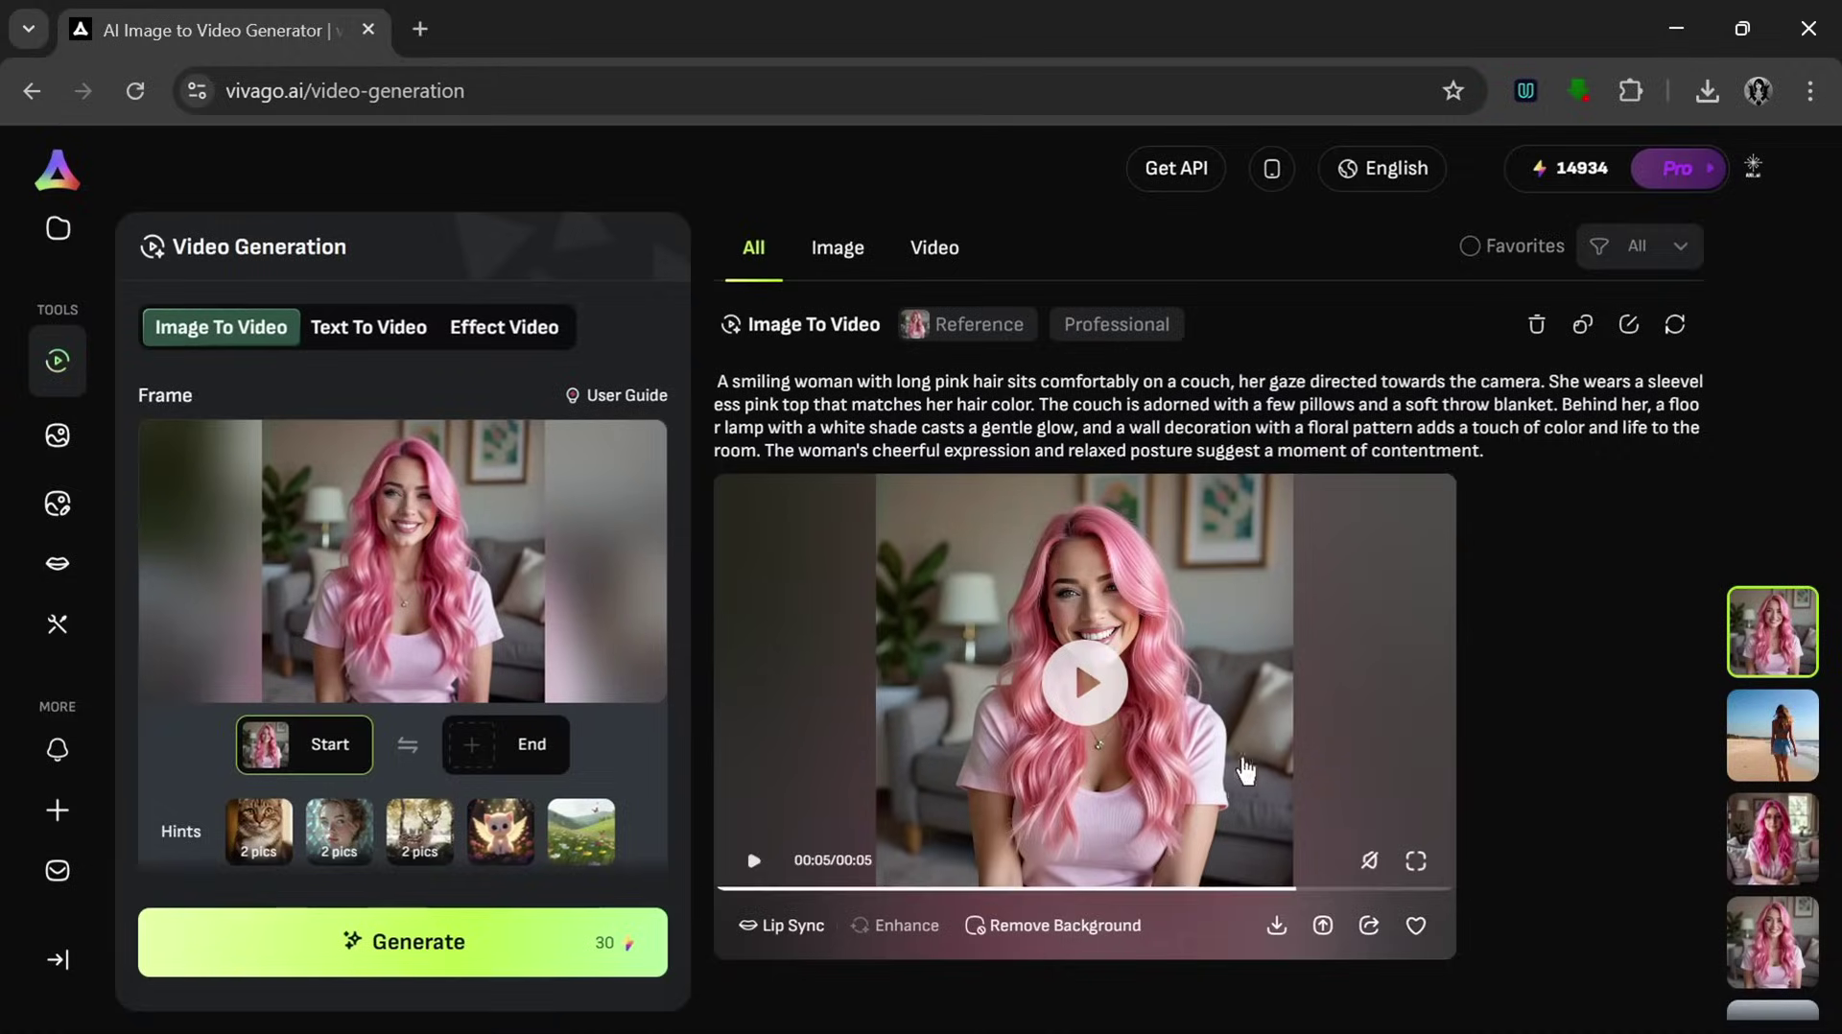
{"action": "left_click", "coordinate": [1416, 864]}
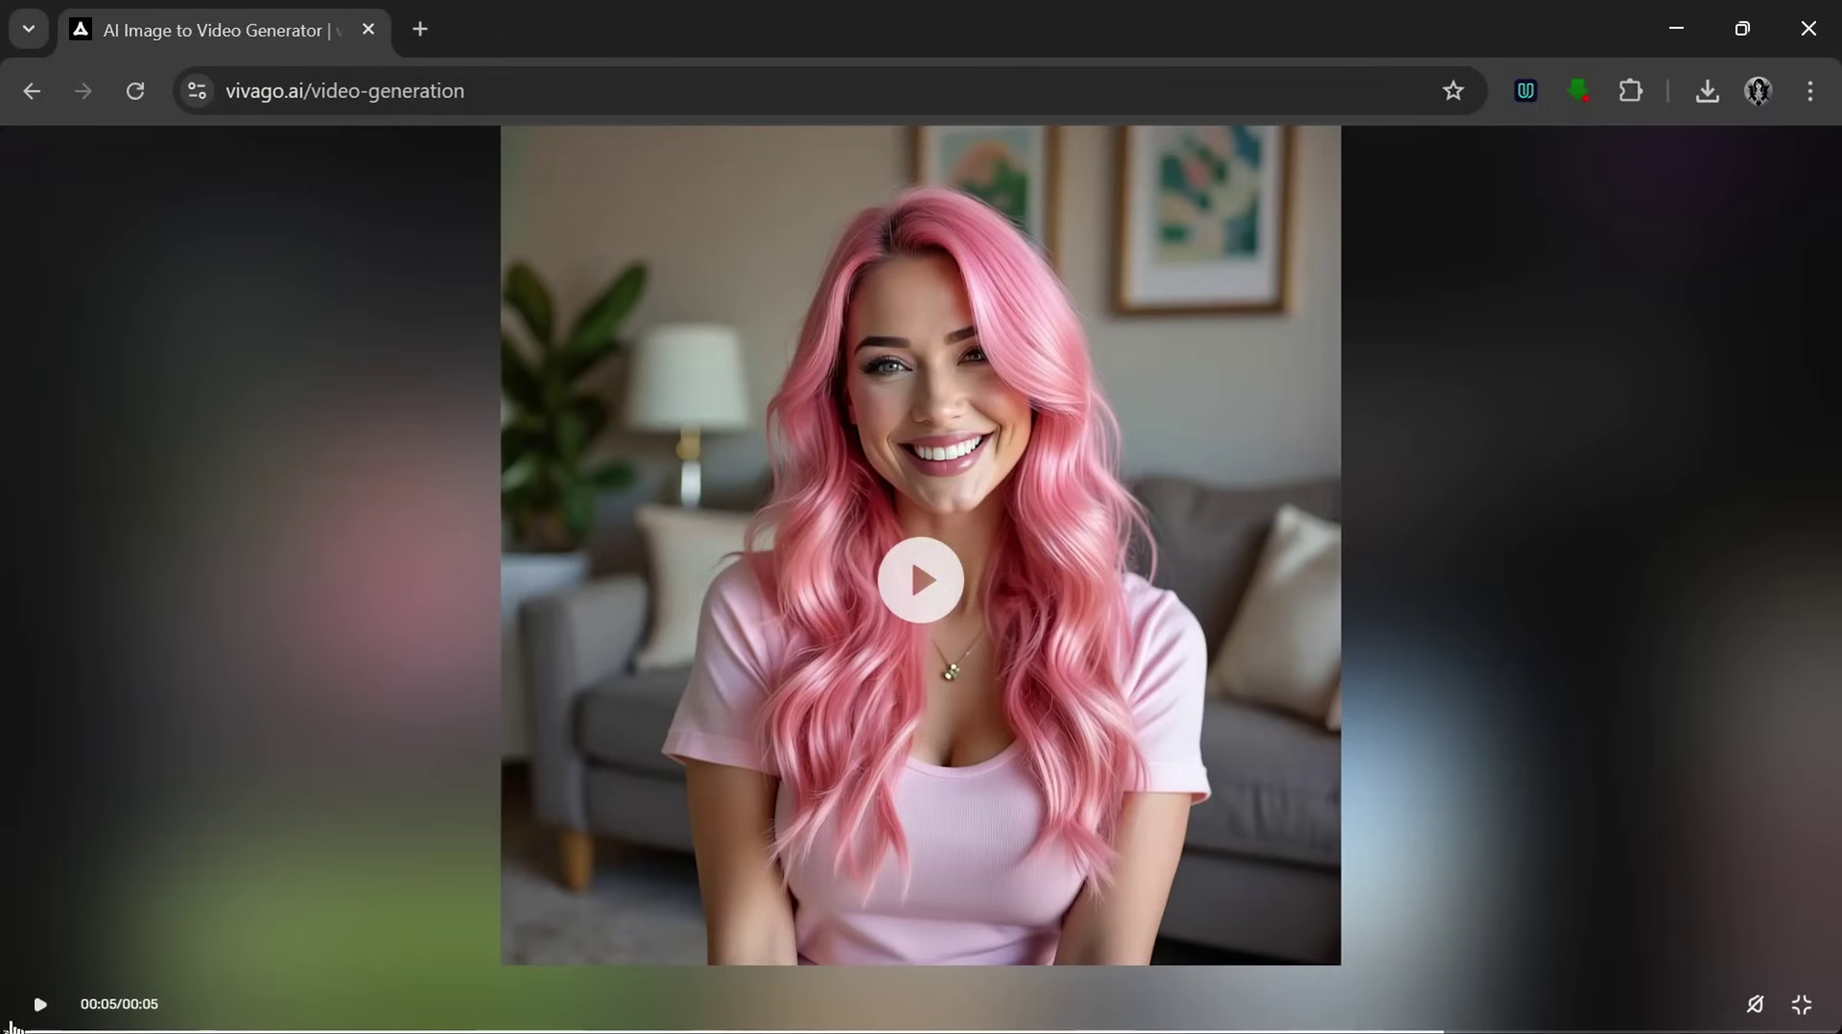
{"action": "left_click", "coordinate": [10, 1026]}
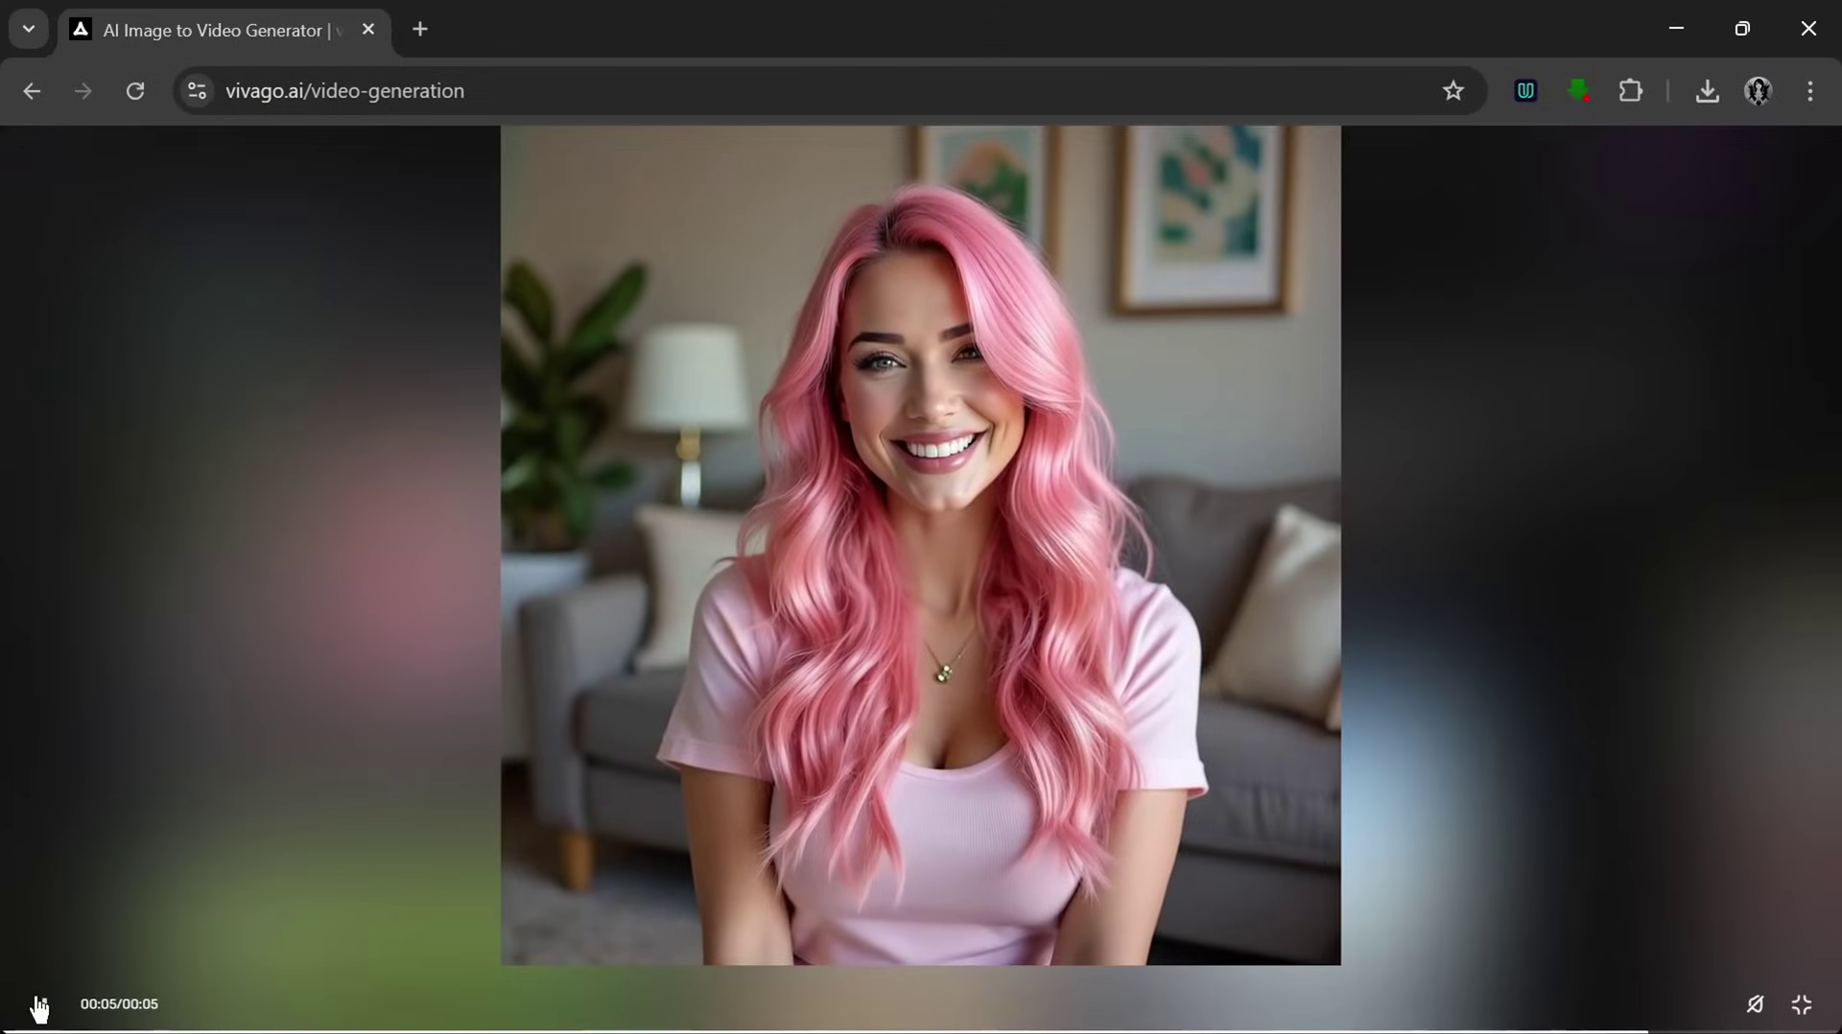
{"action": "left_click", "coordinate": [39, 1008]}
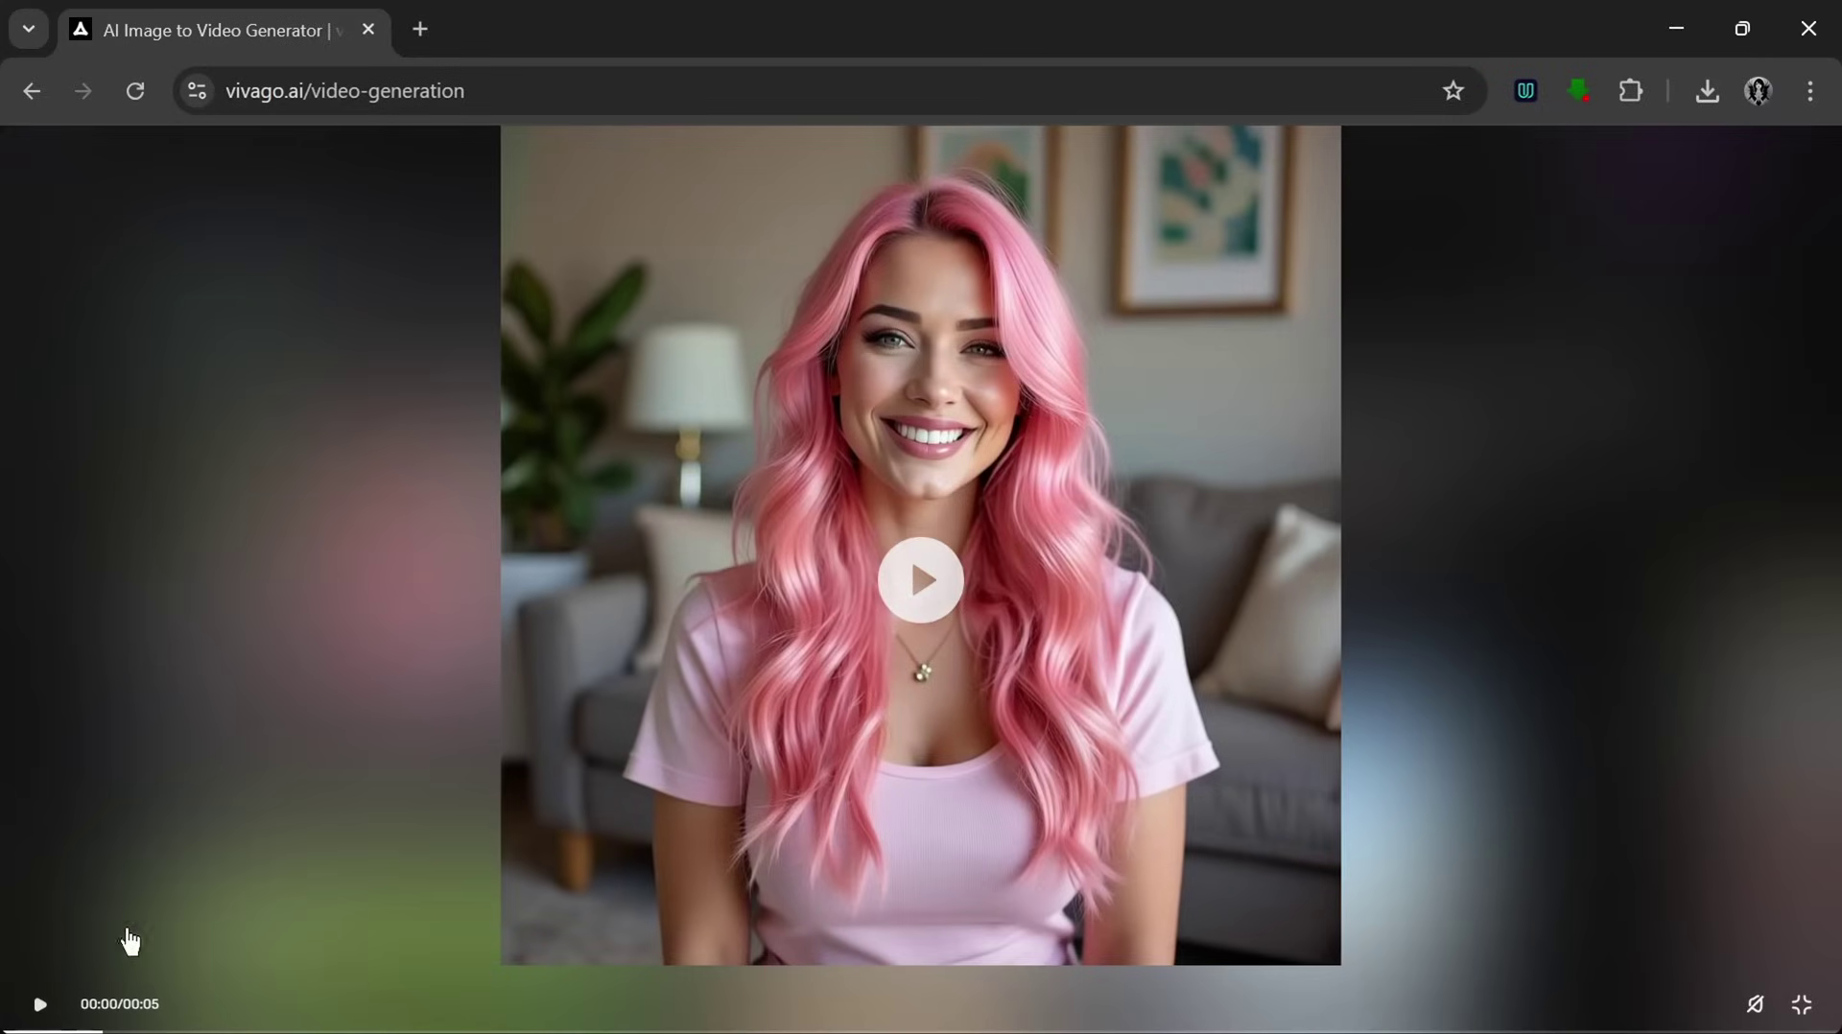
{"action": "left_click", "coordinate": [40, 1007]}
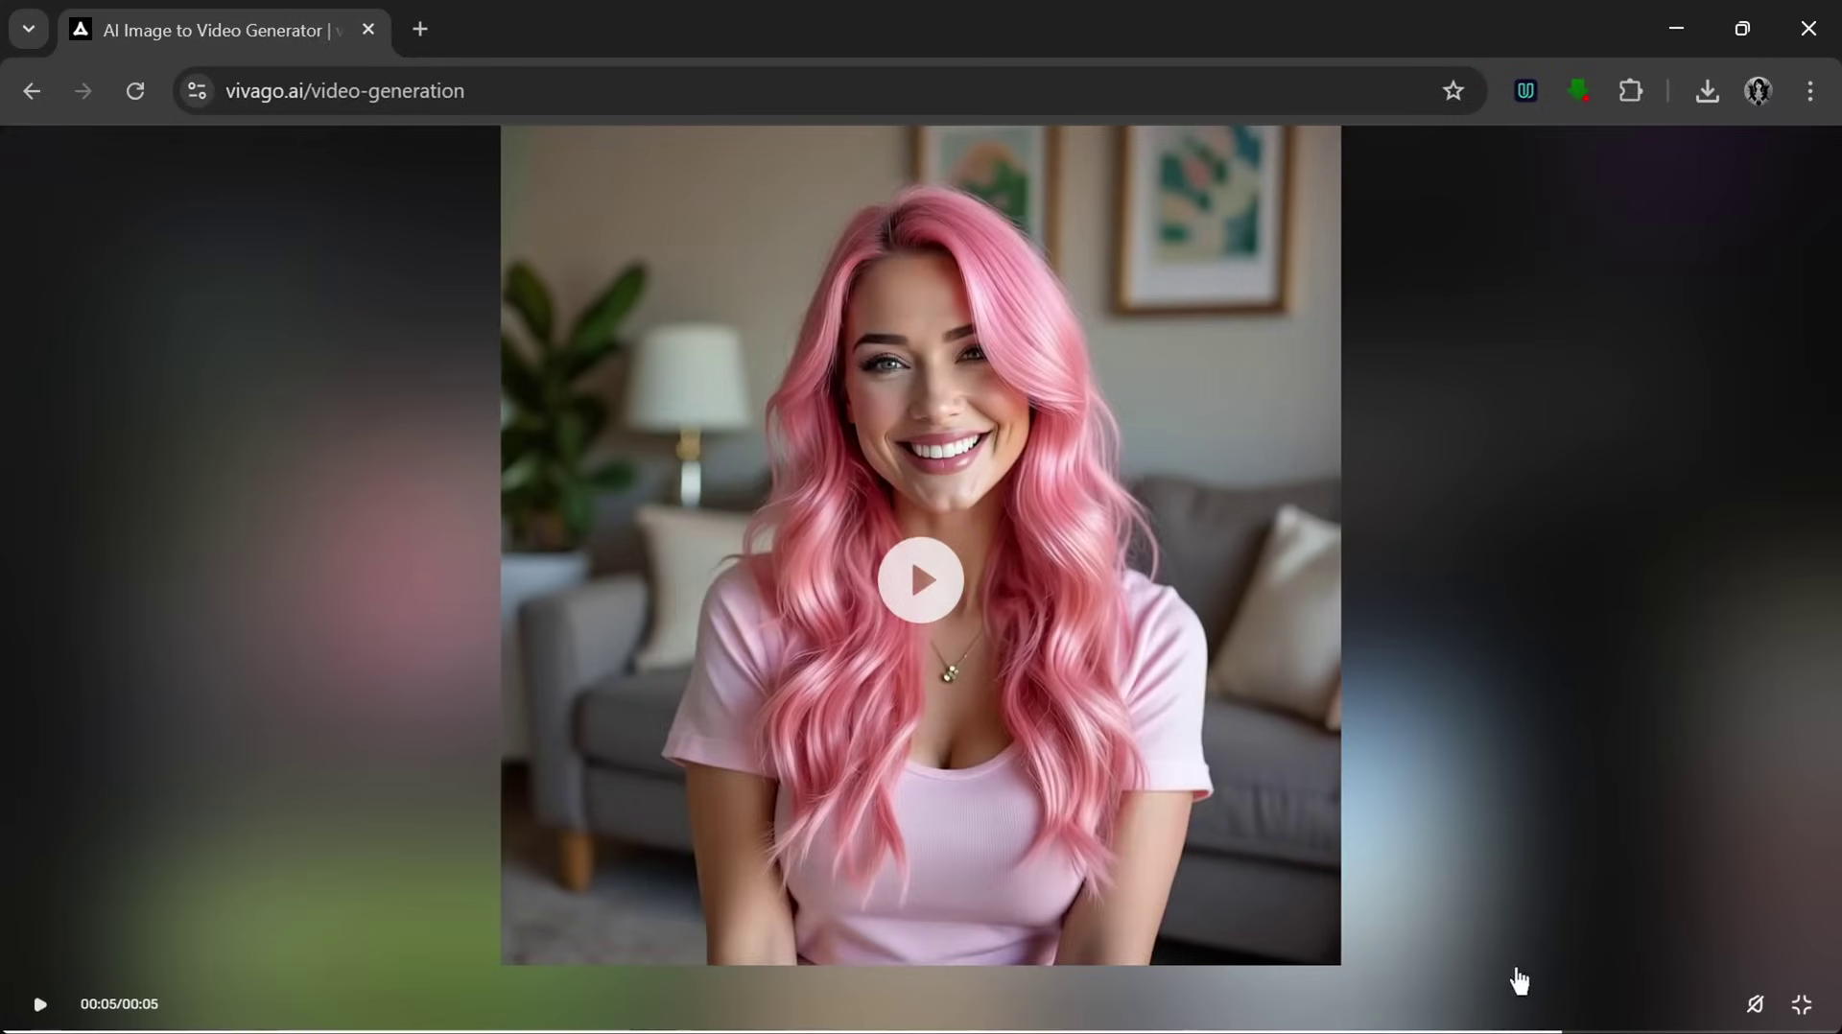
Generate a clip with the prompt 'She plays with her hair a little as she smiles.'
{"action": "left_click", "coordinate": [1801, 1005]}
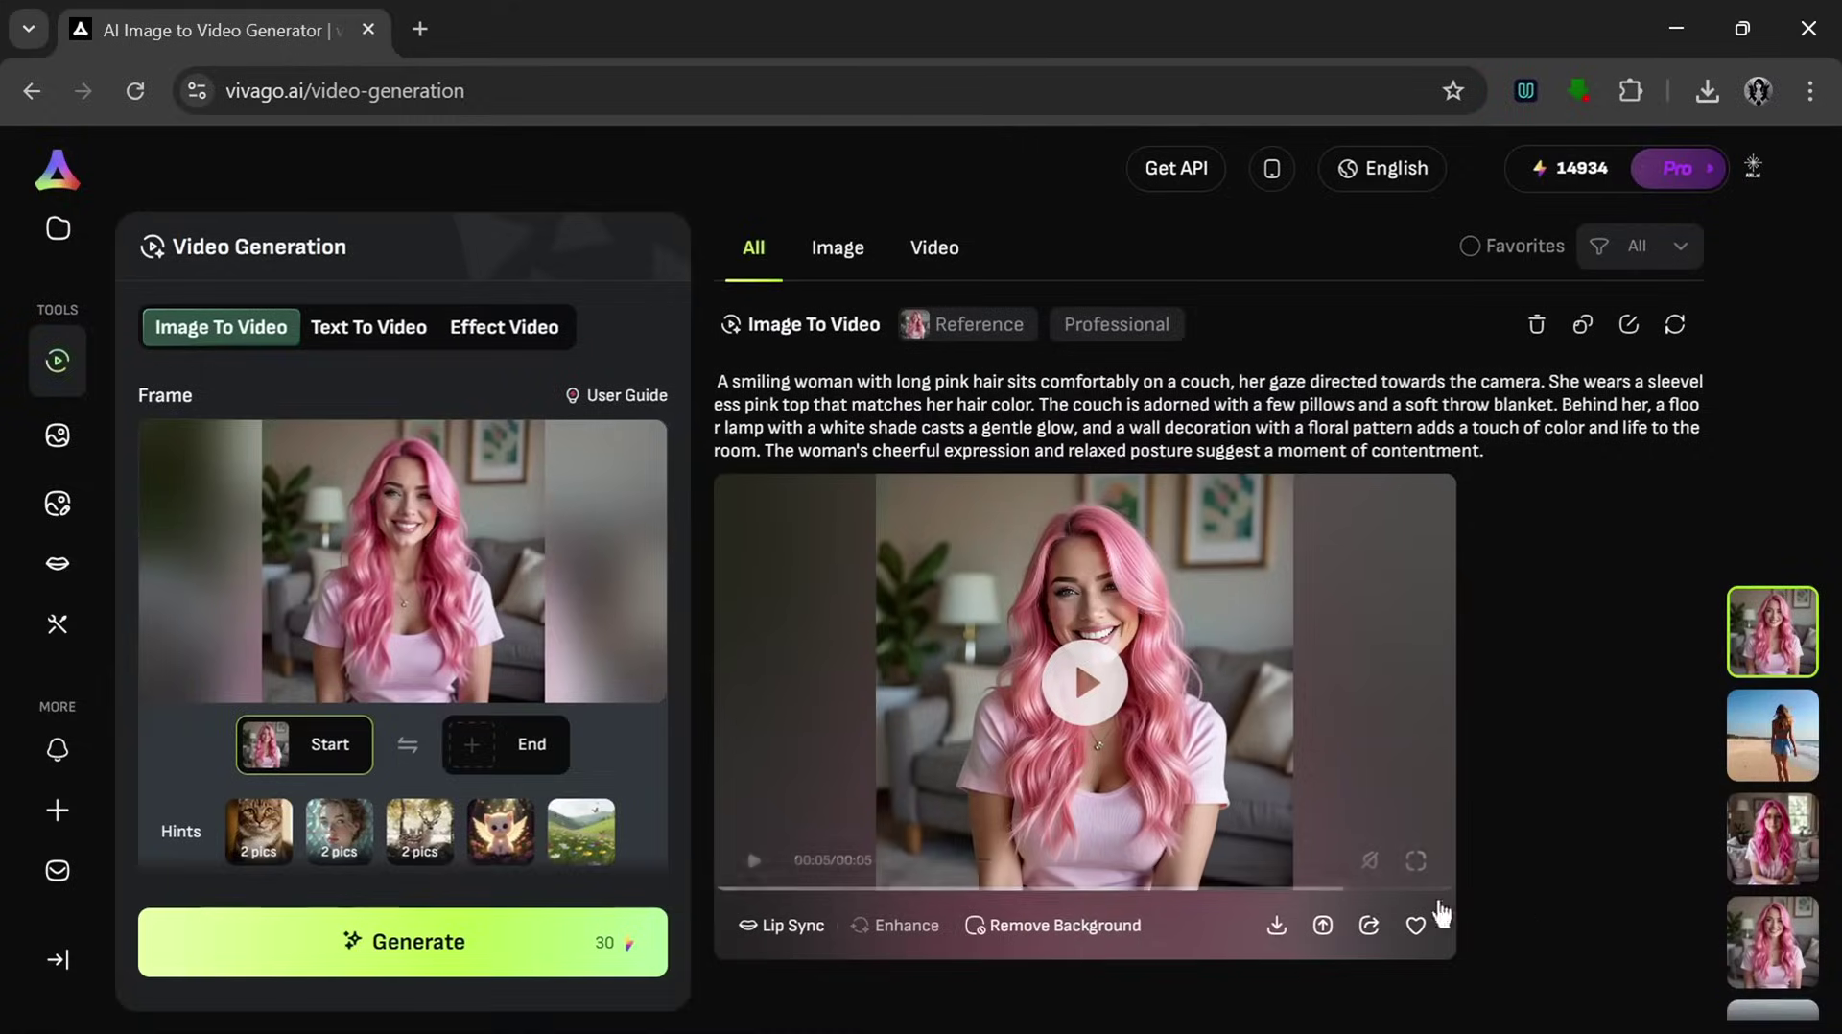
{"action": "scroll", "coordinate": [514, 715], "scroll_direction": "down", "scroll_amount": 3}
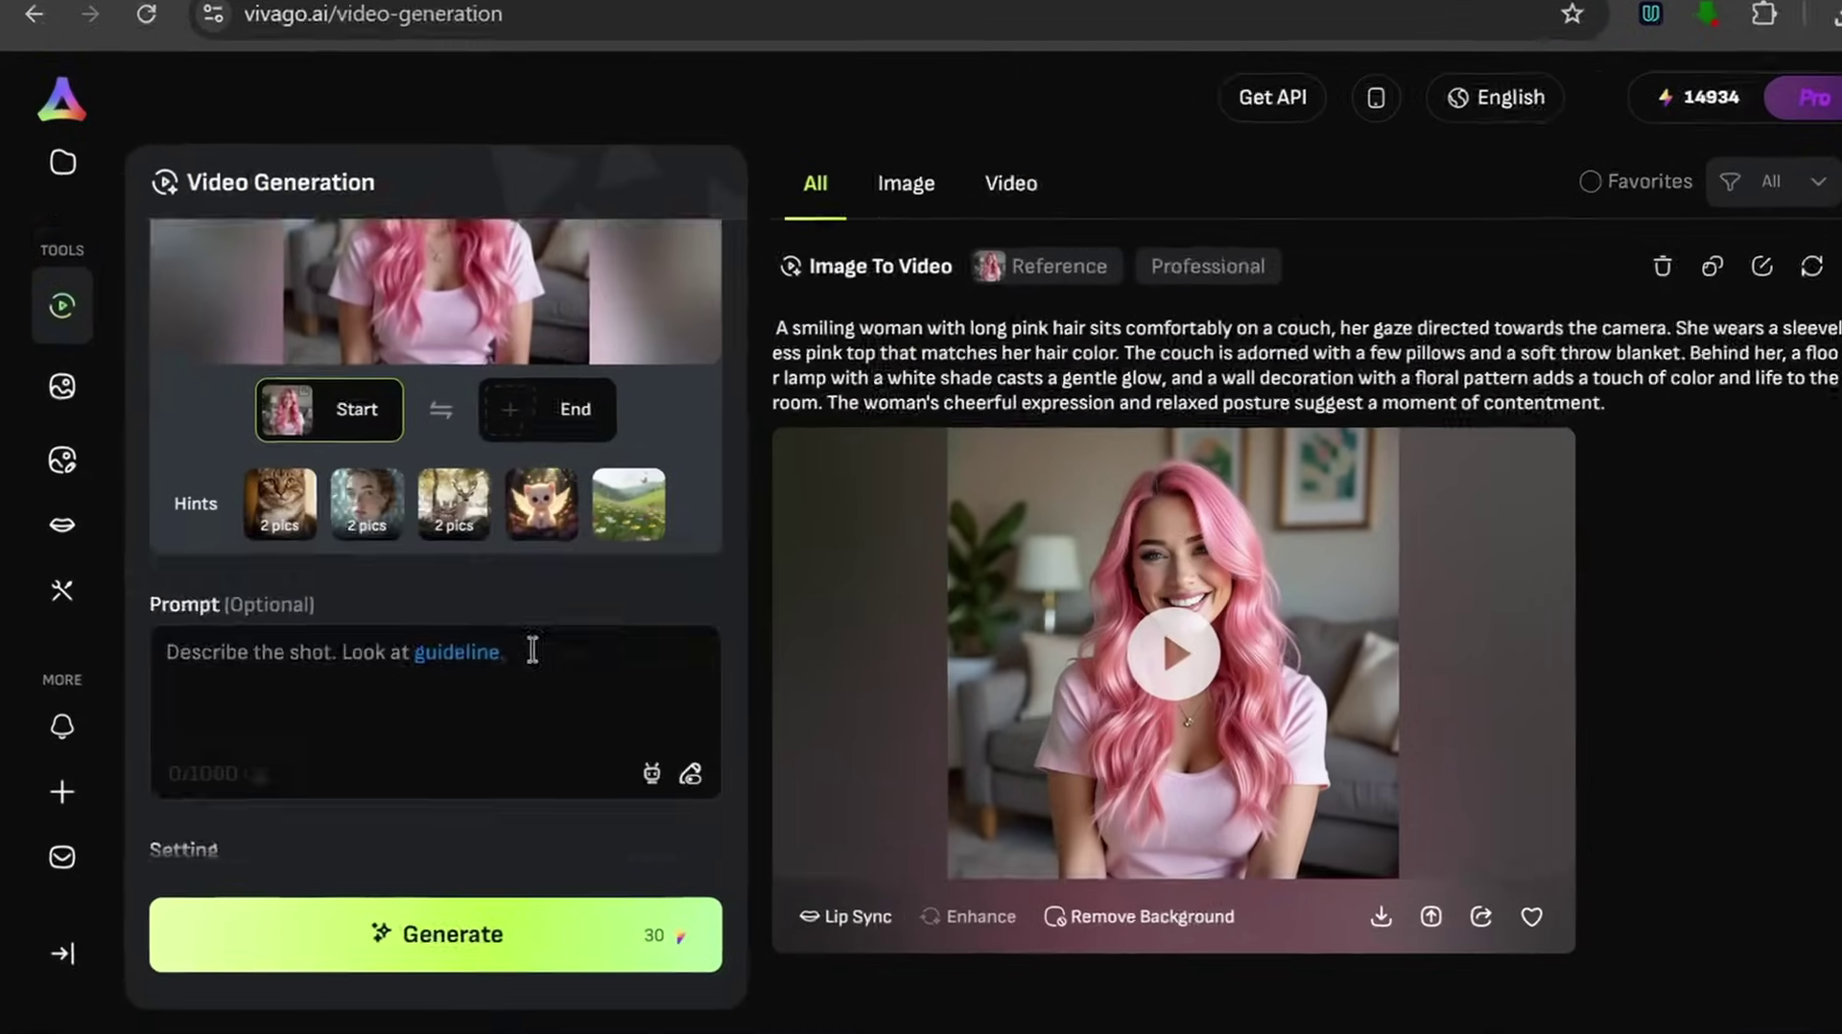
{"action": "scroll", "coordinate": [533, 651], "scroll_direction": "down", "scroll_amount": 2}
{"action": "left_click", "coordinate": [288, 657]}
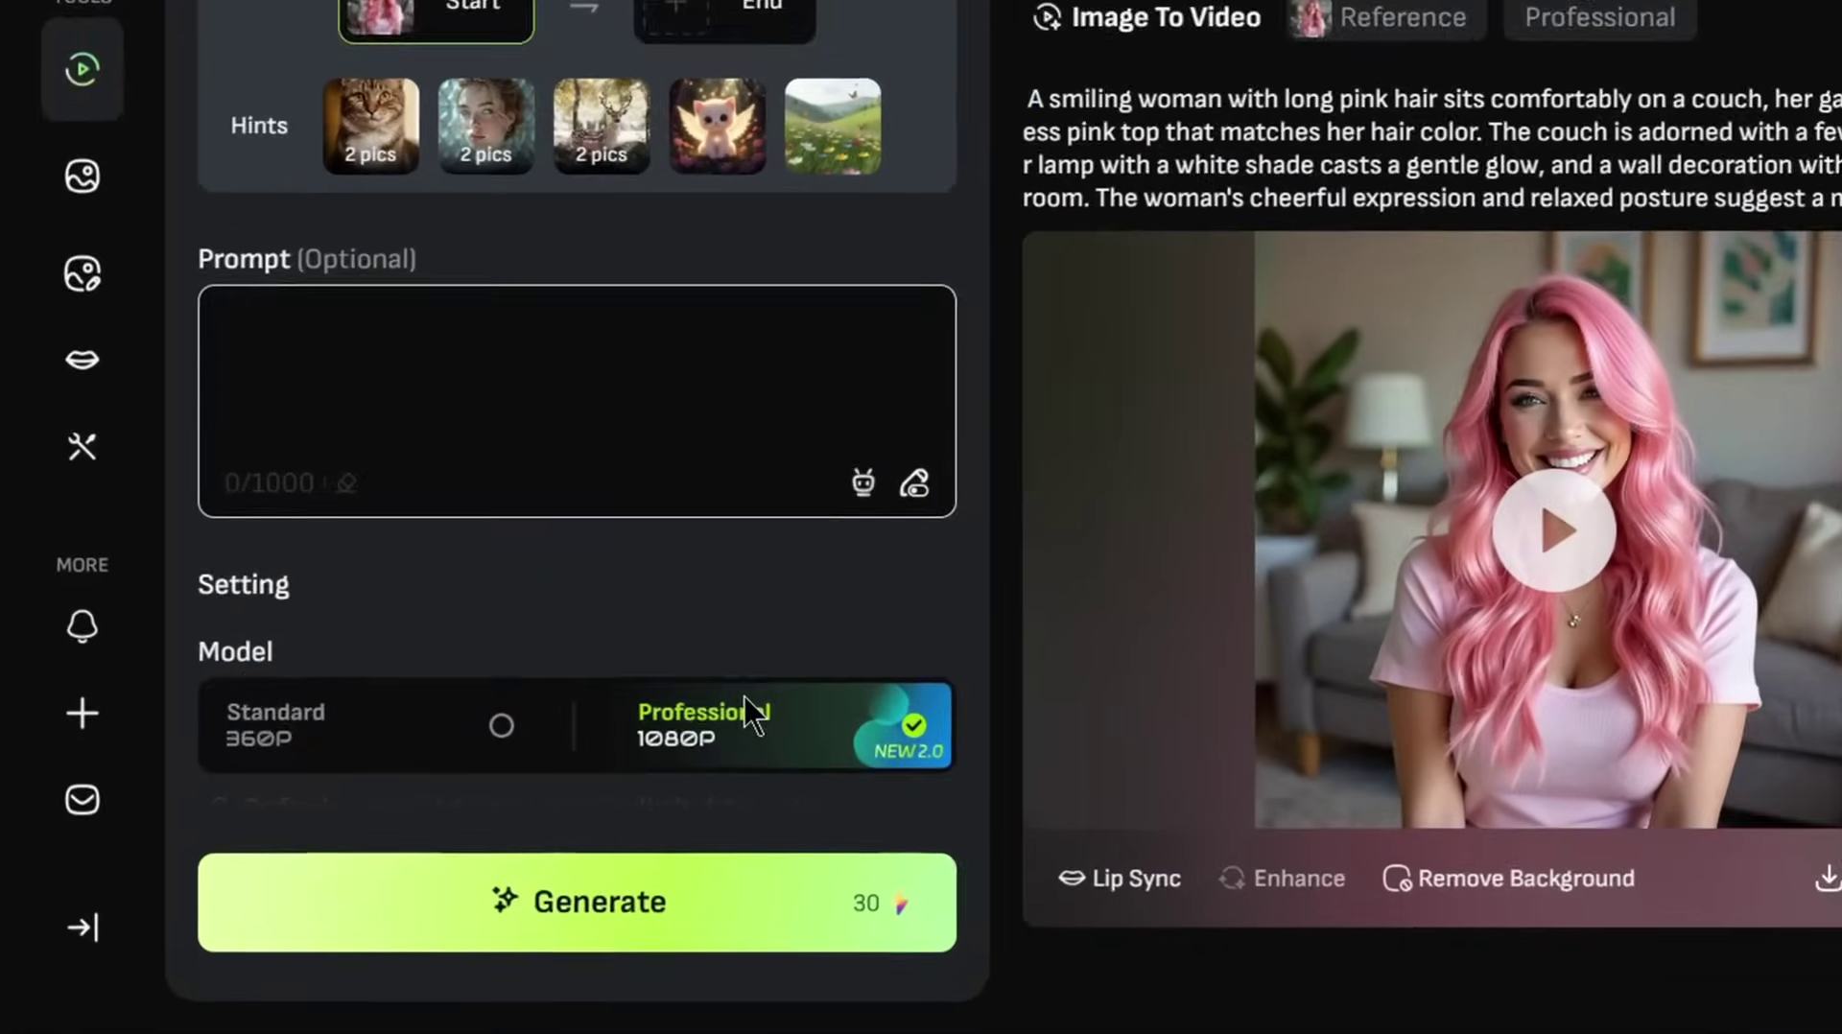
{"action": "type", "text": "She plays "}
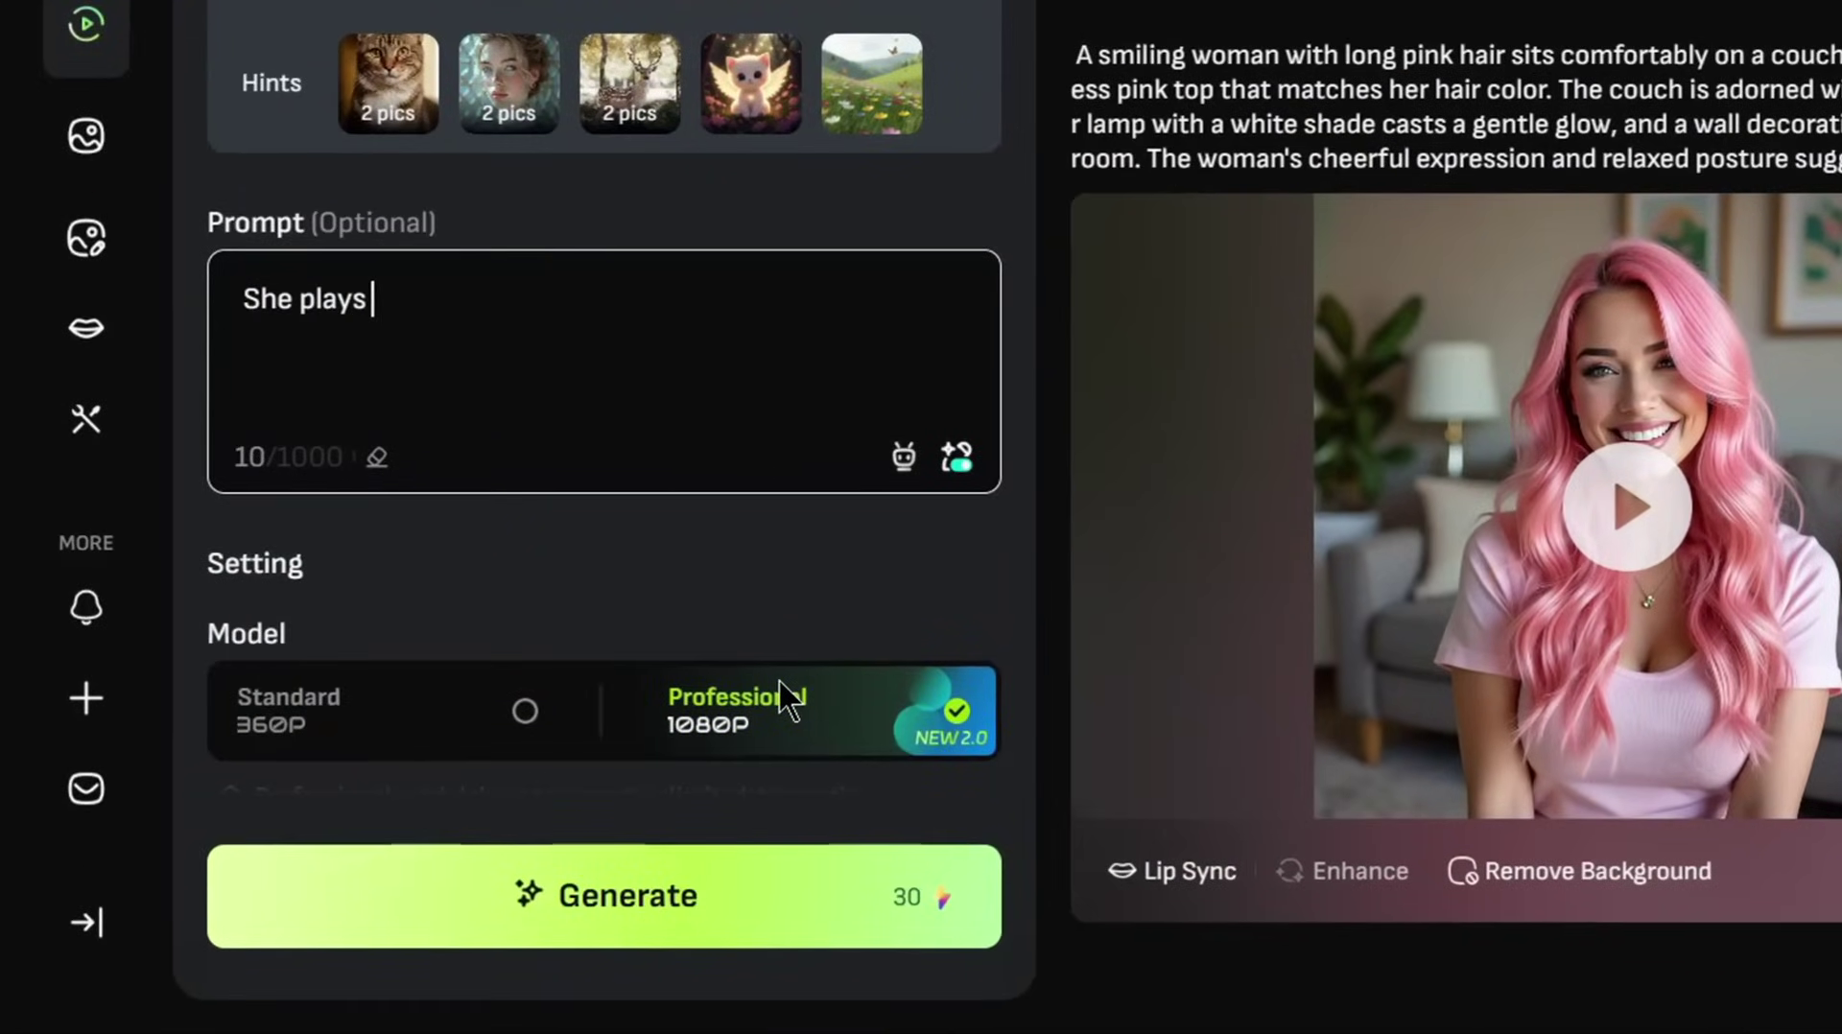
{"action": "type", "text": "with "}
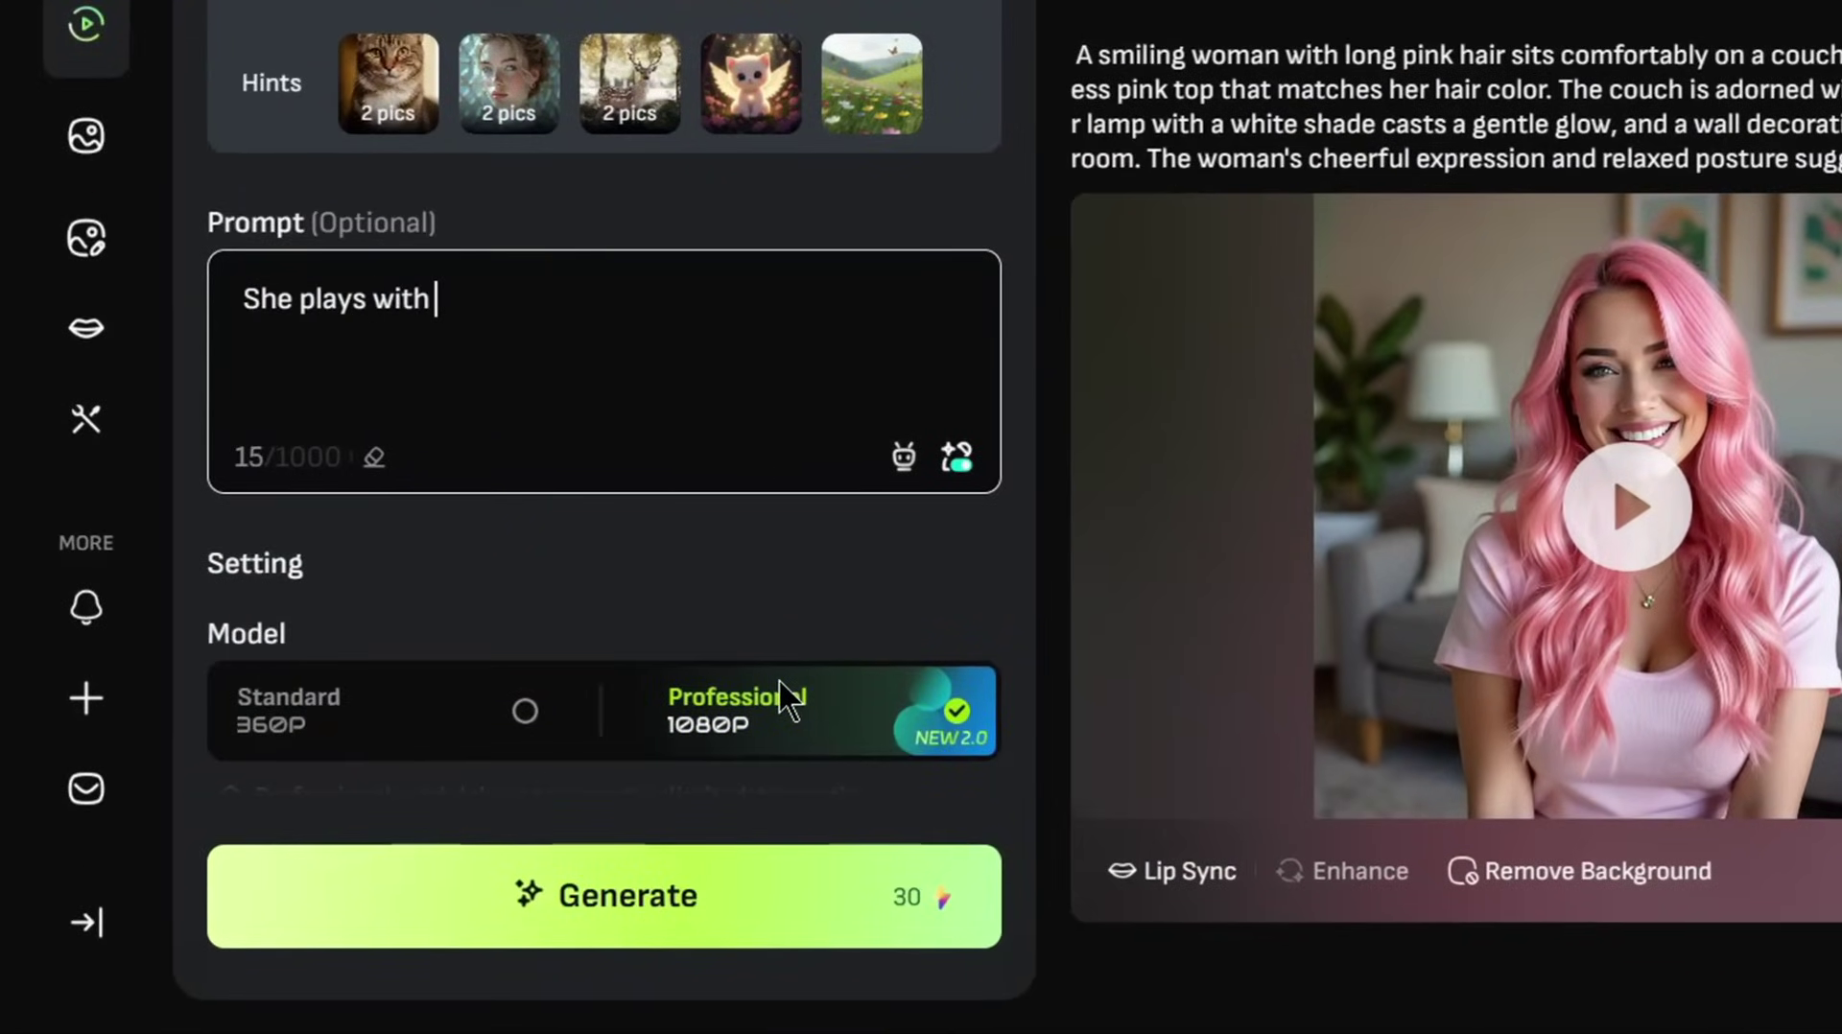
{"action": "type", "text": "her hair a little"}
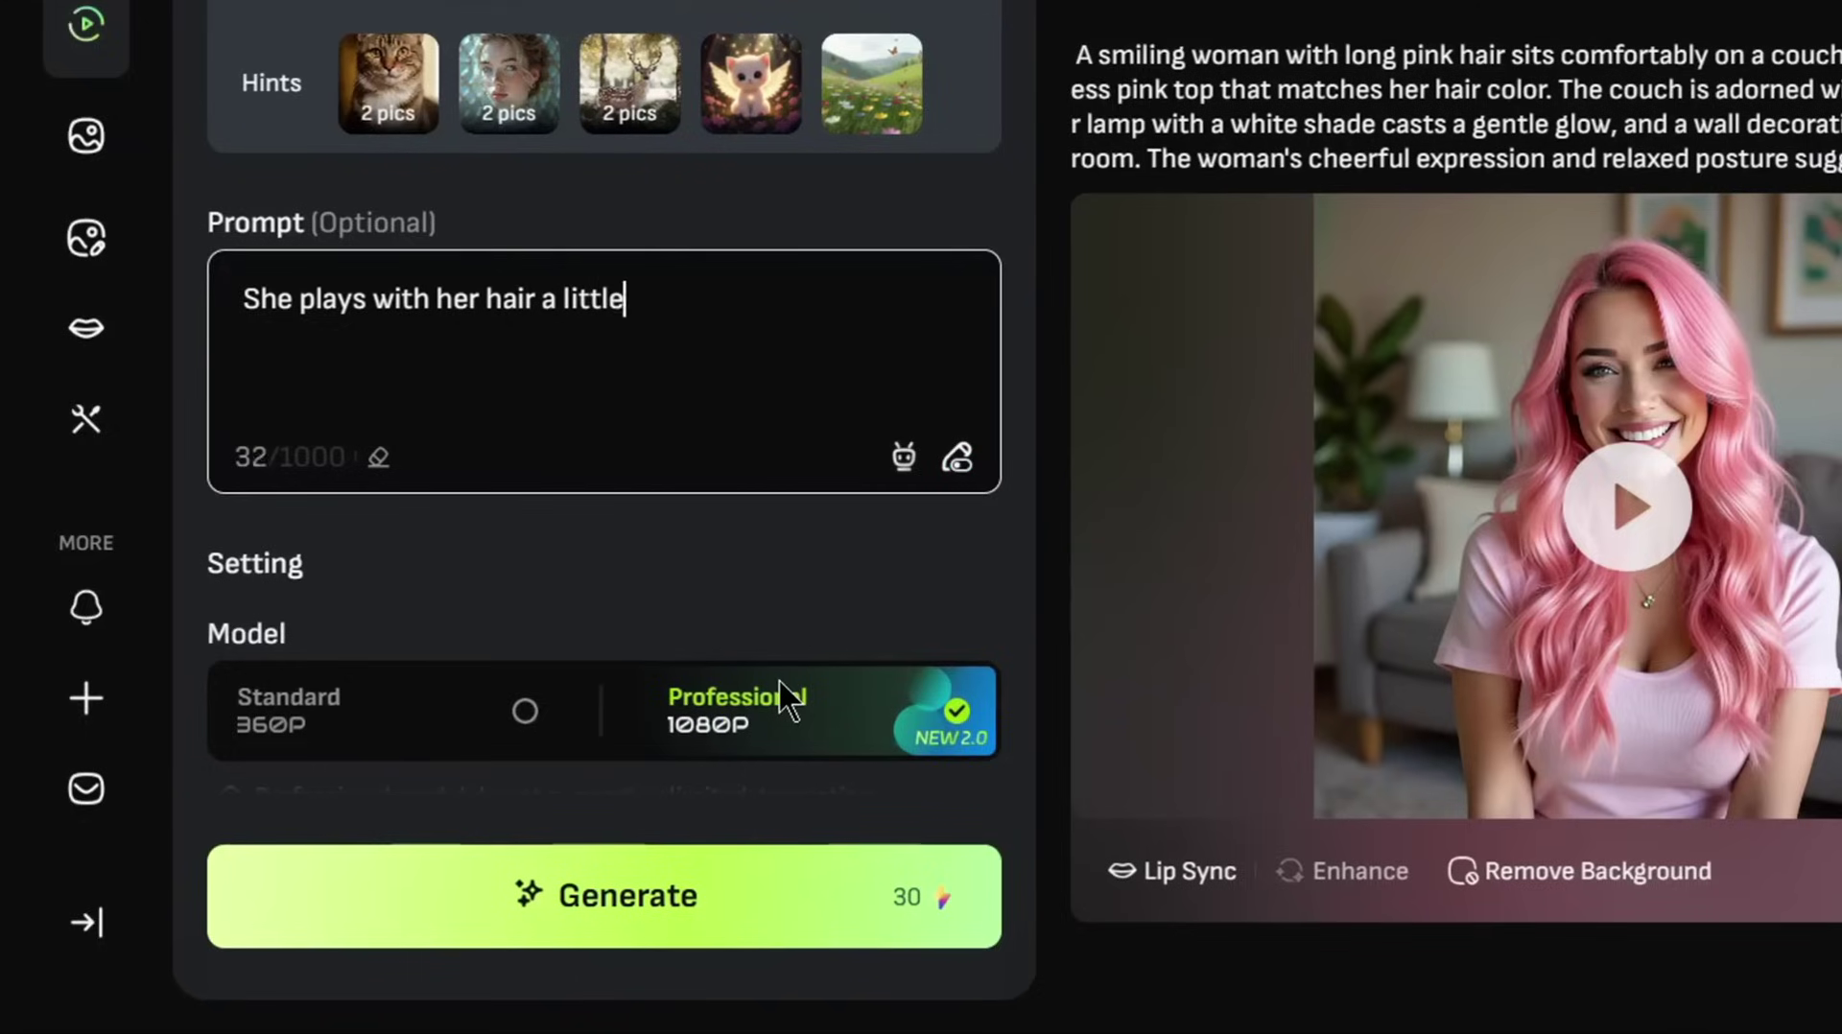
{"action": "type", "text": "  as she smiles."}
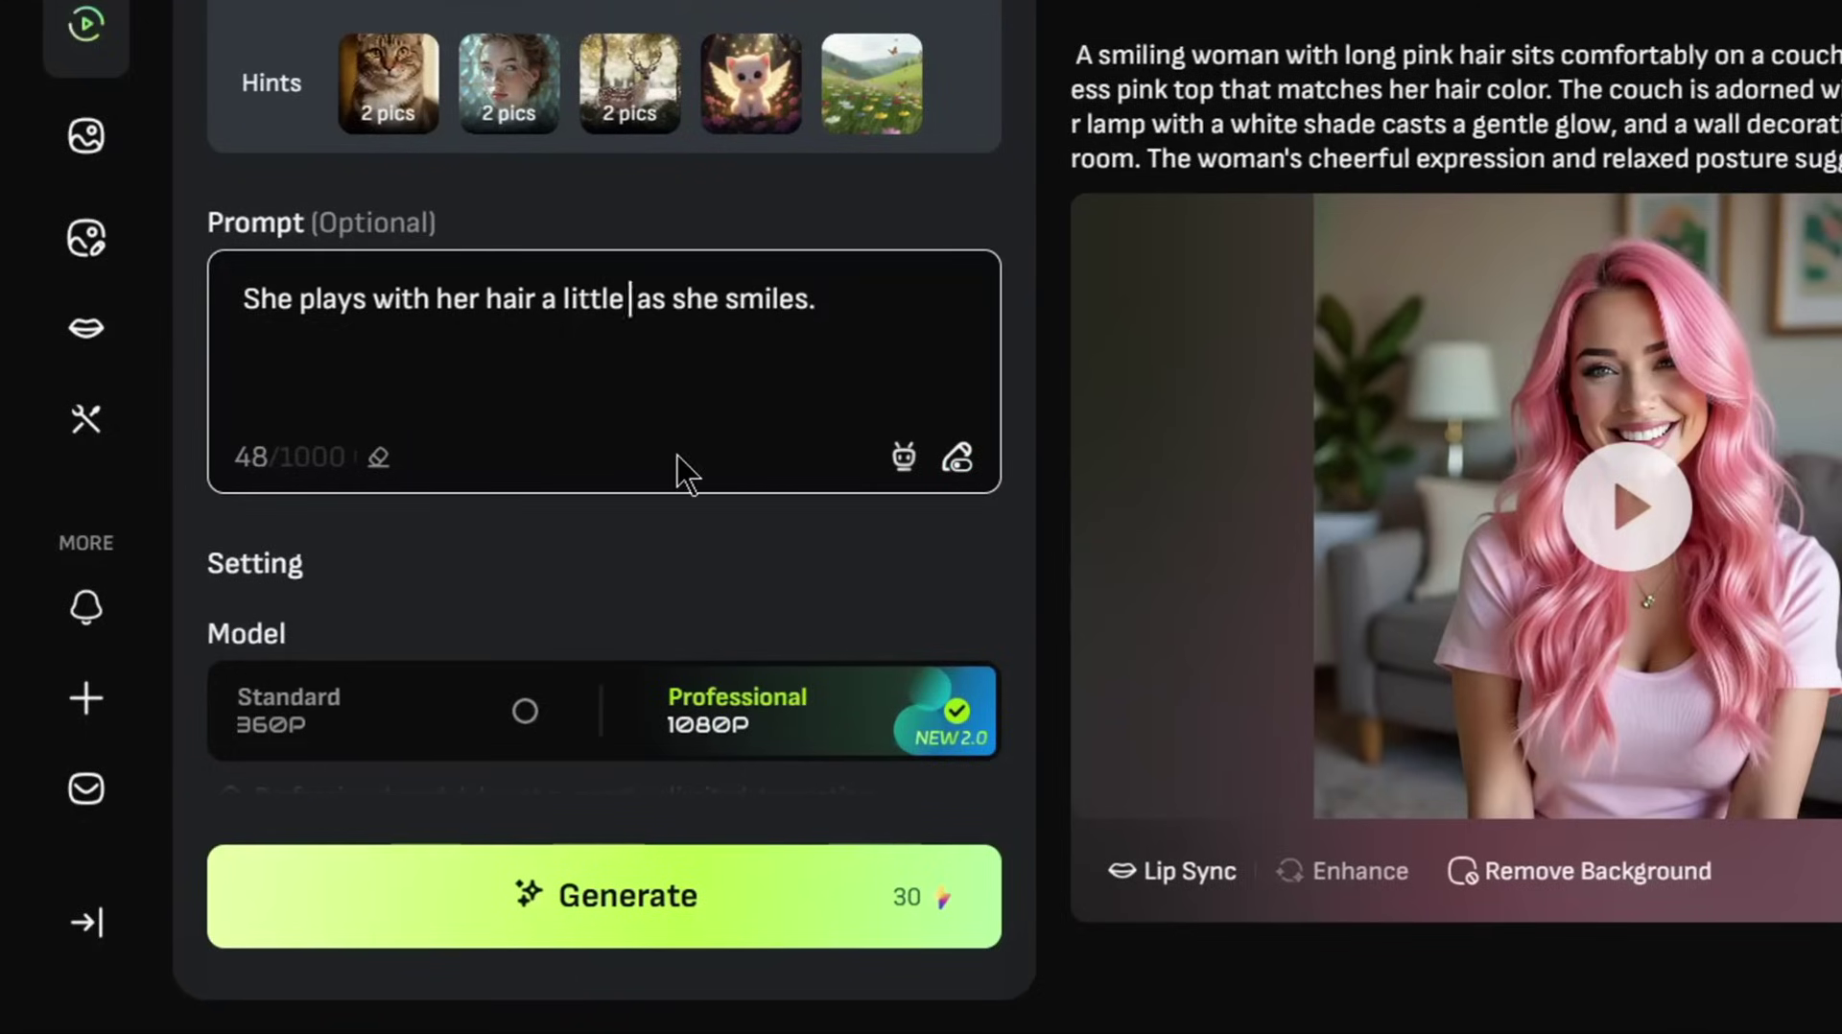
{"action": "key", "text": "BackSpace"}
{"action": "scroll", "coordinate": [844, 513], "scroll_direction": "down", "scroll_amount": 6}
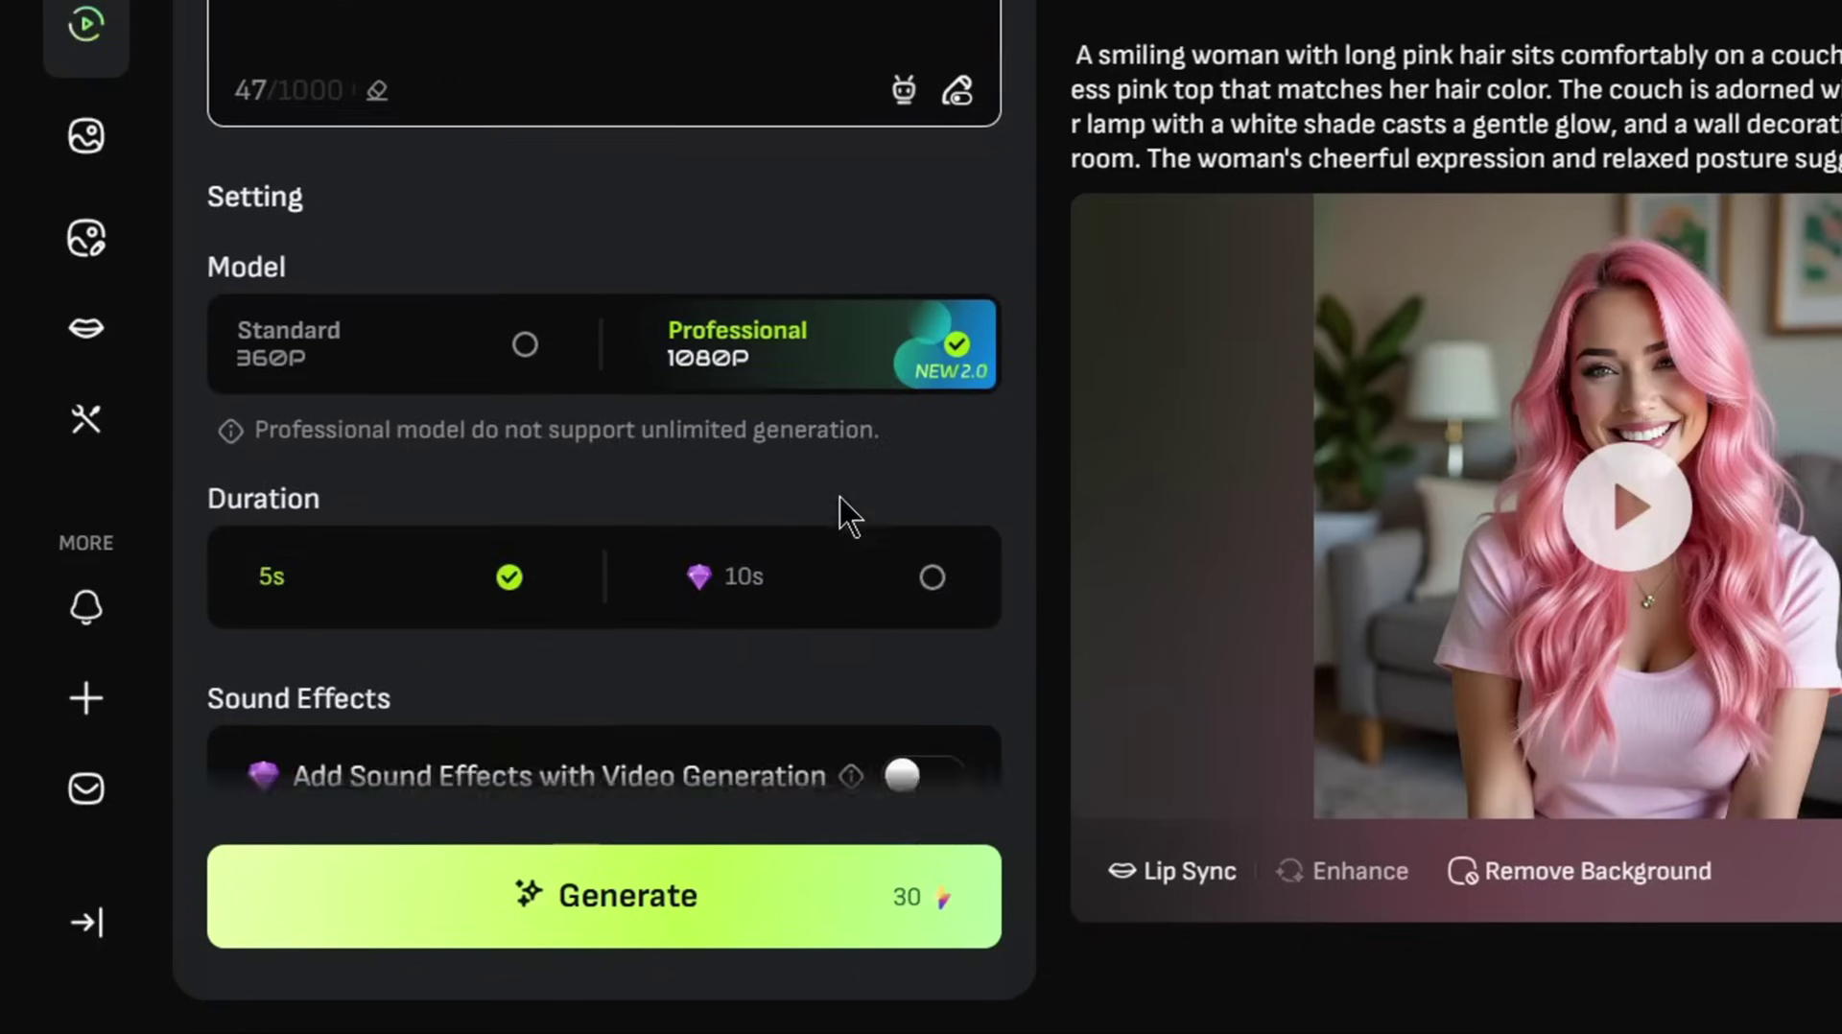
{"action": "mouse_move", "coordinate": [842, 528]}
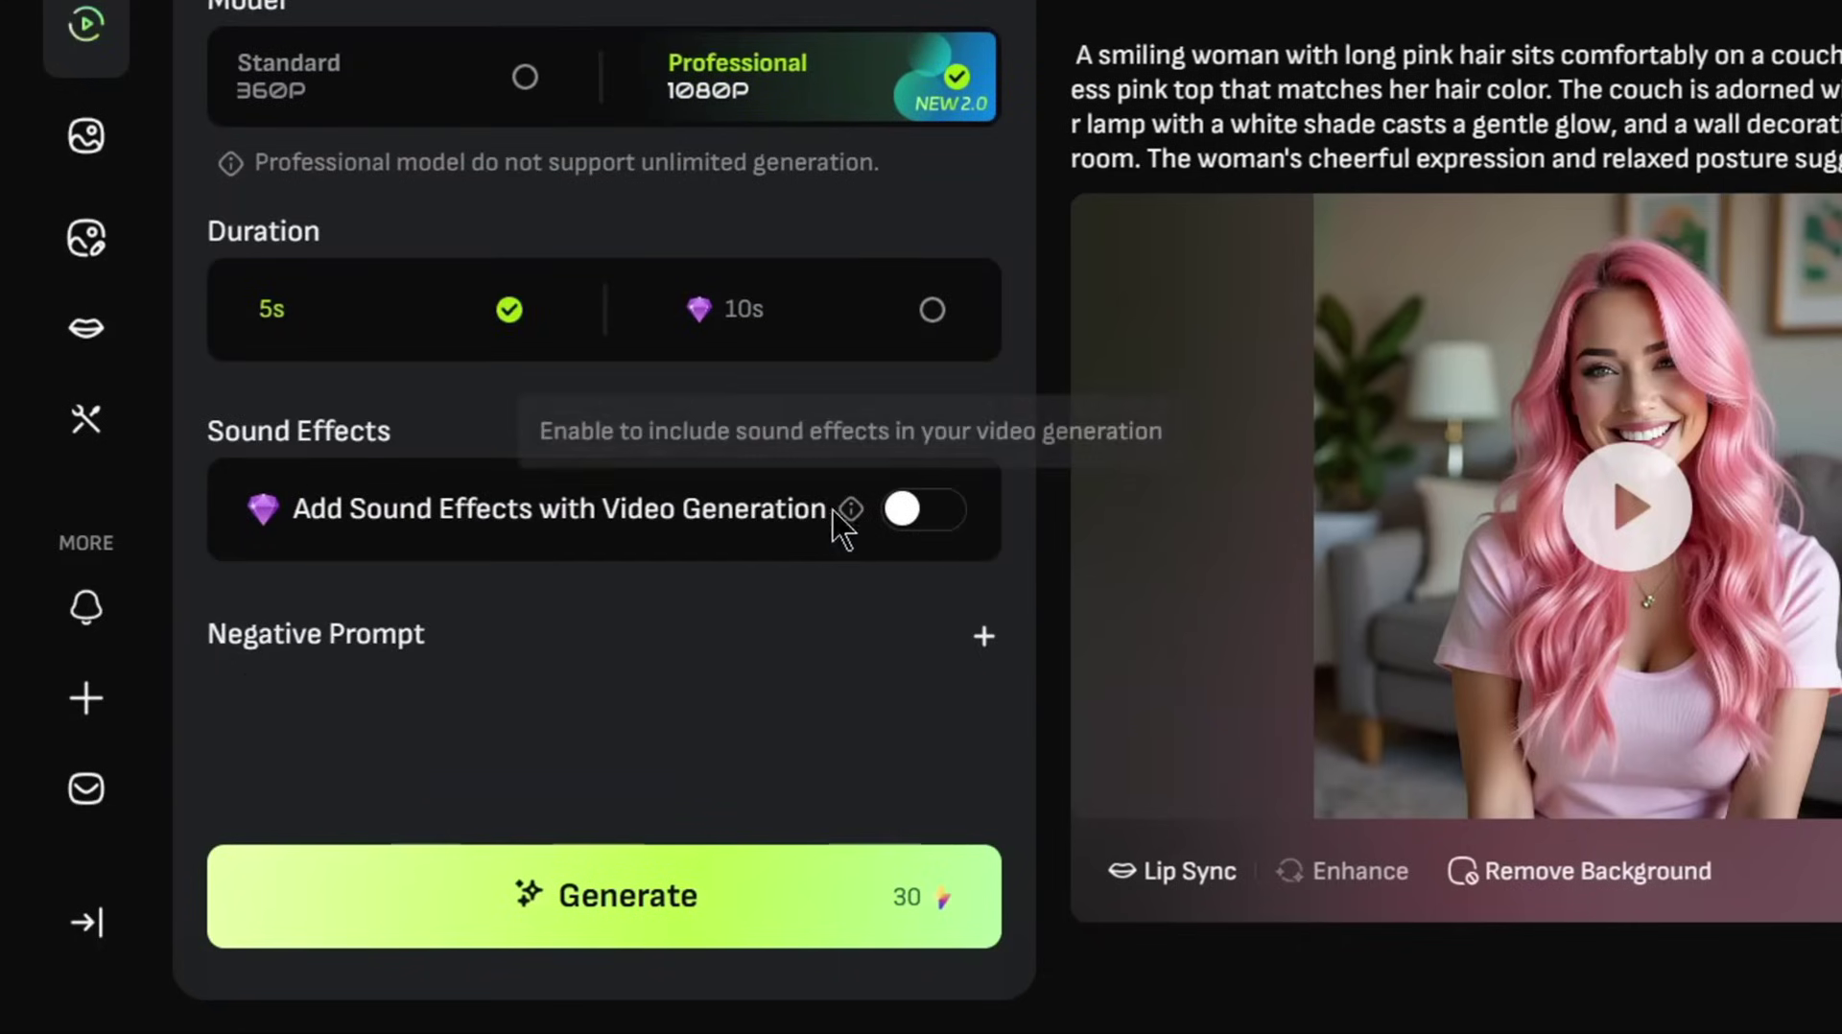
{"action": "left_click", "coordinate": [773, 933]}
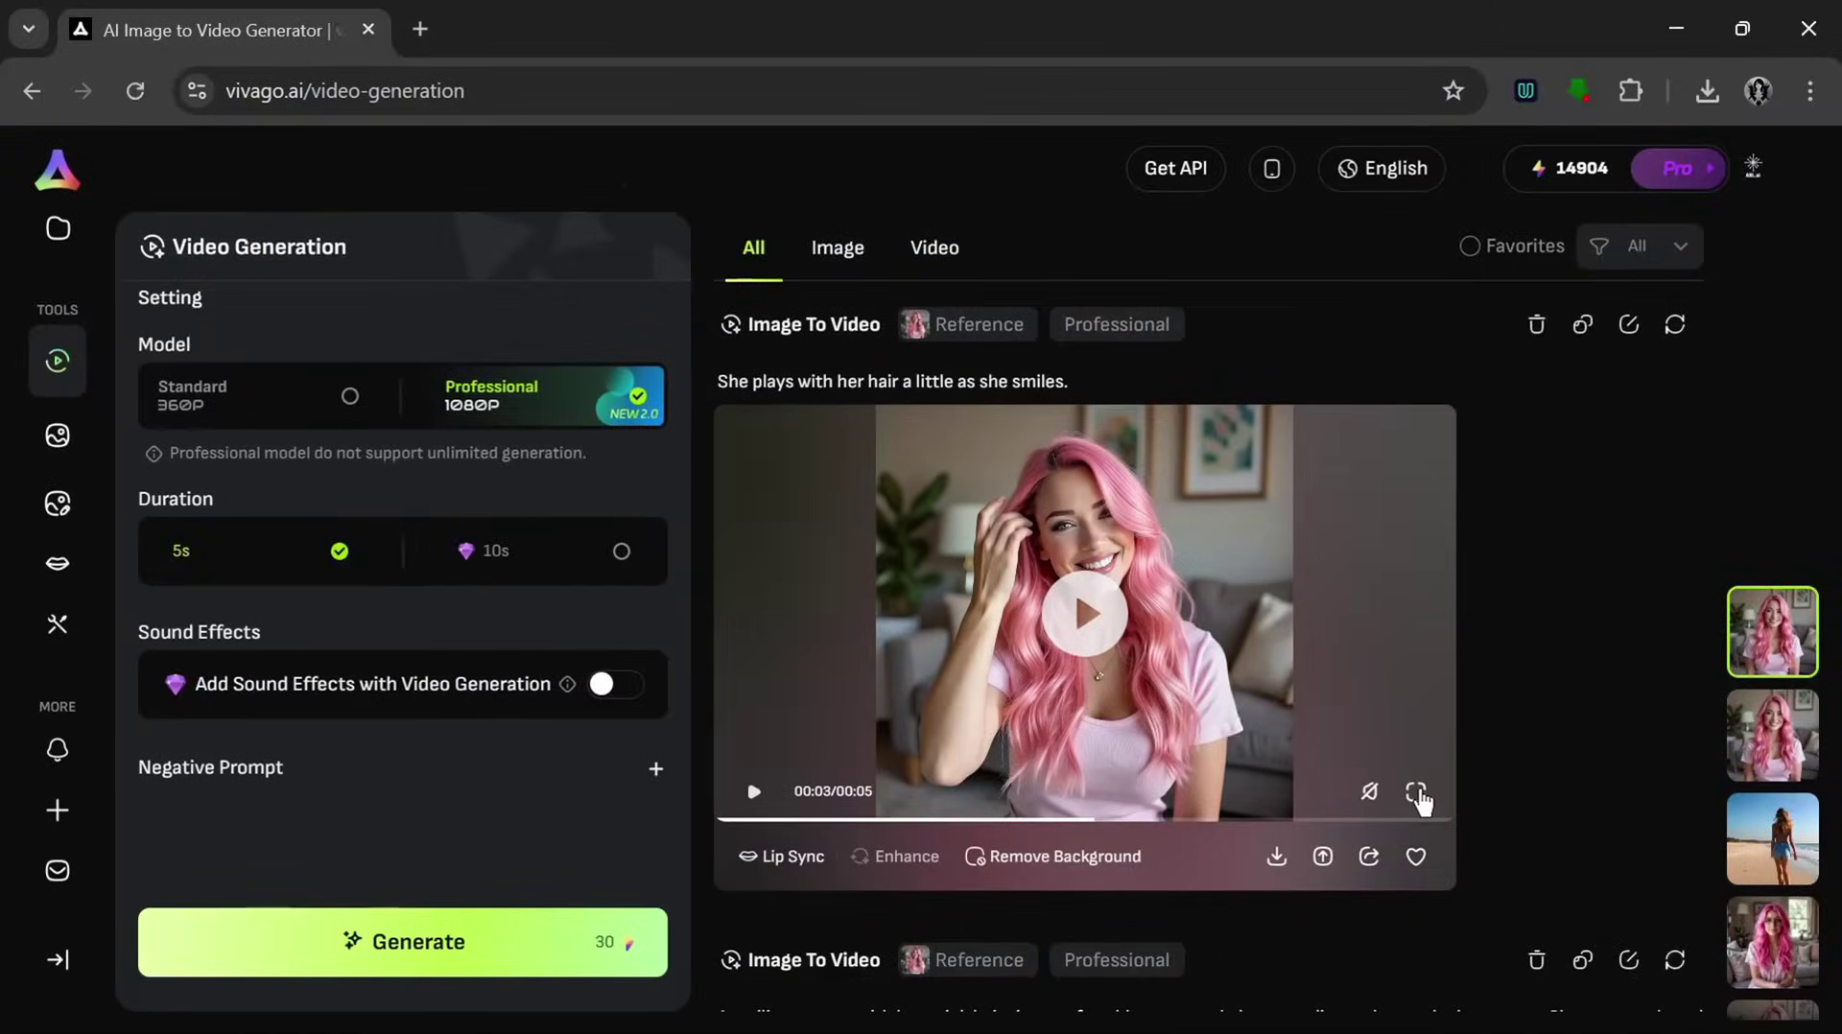
{"action": "left_click", "coordinate": [1417, 793]}
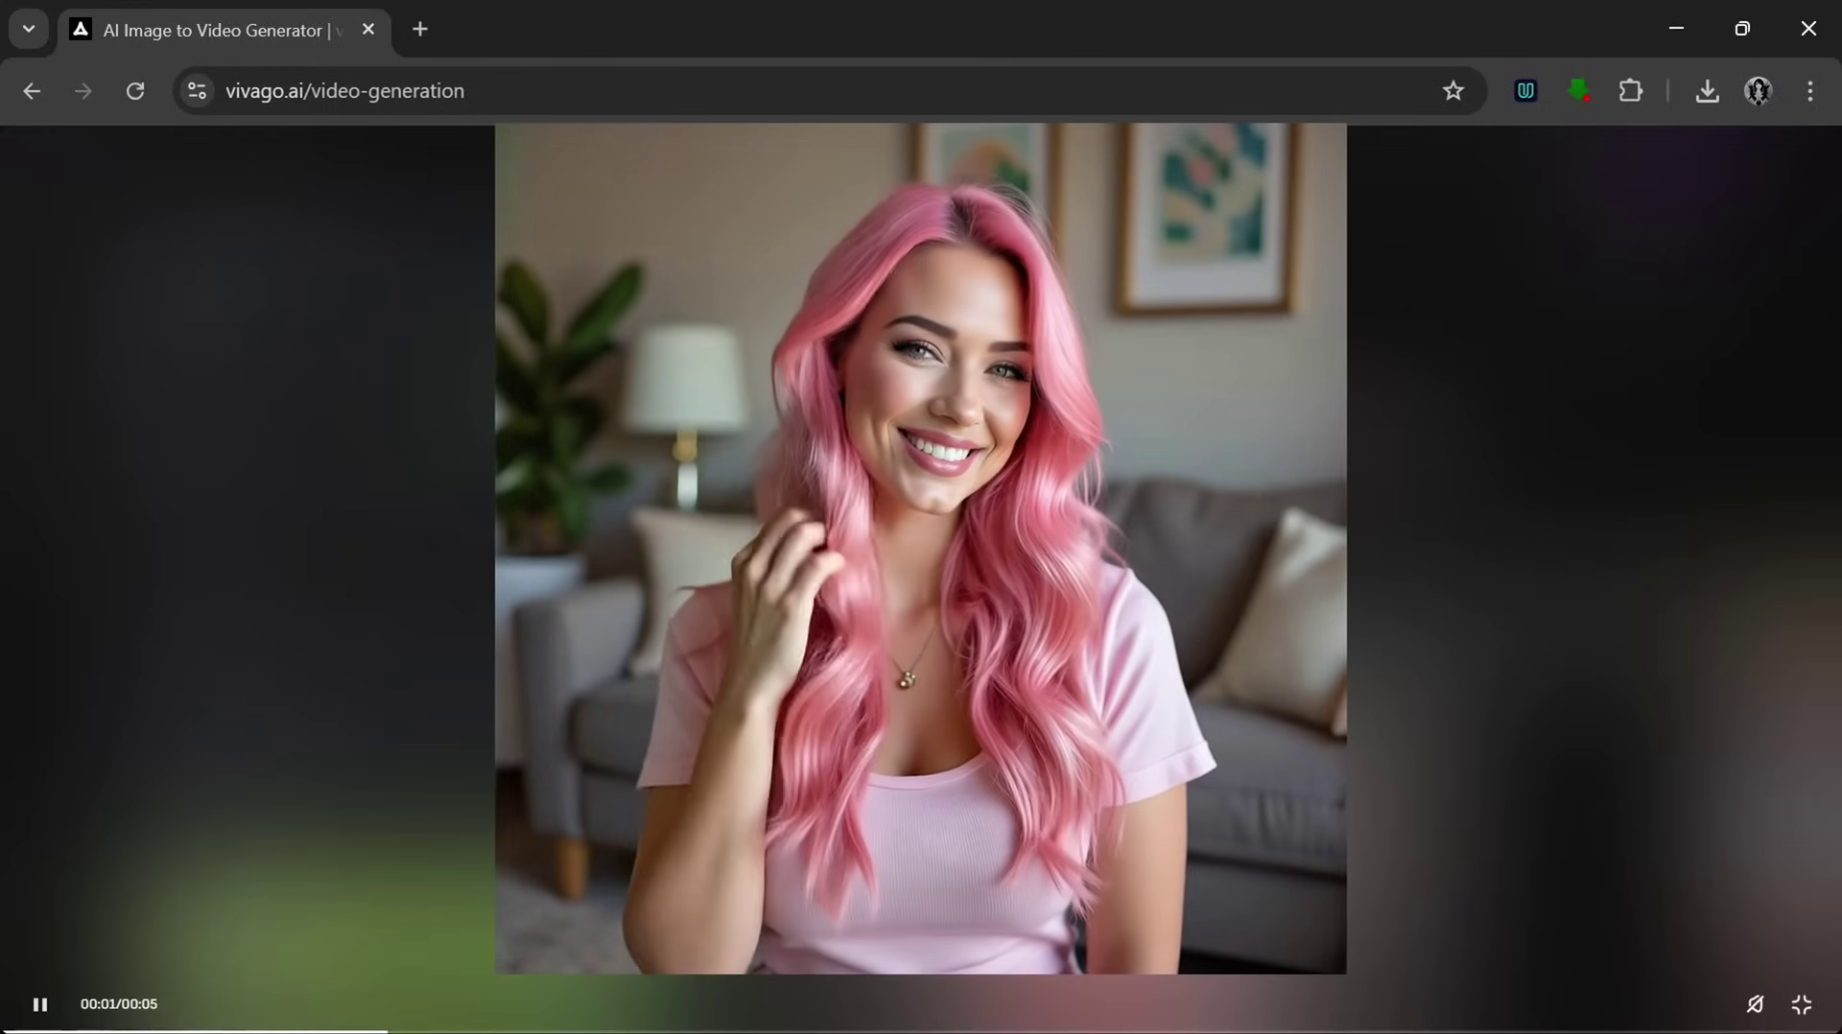
{"action": "left_click", "coordinate": [604, 938]}
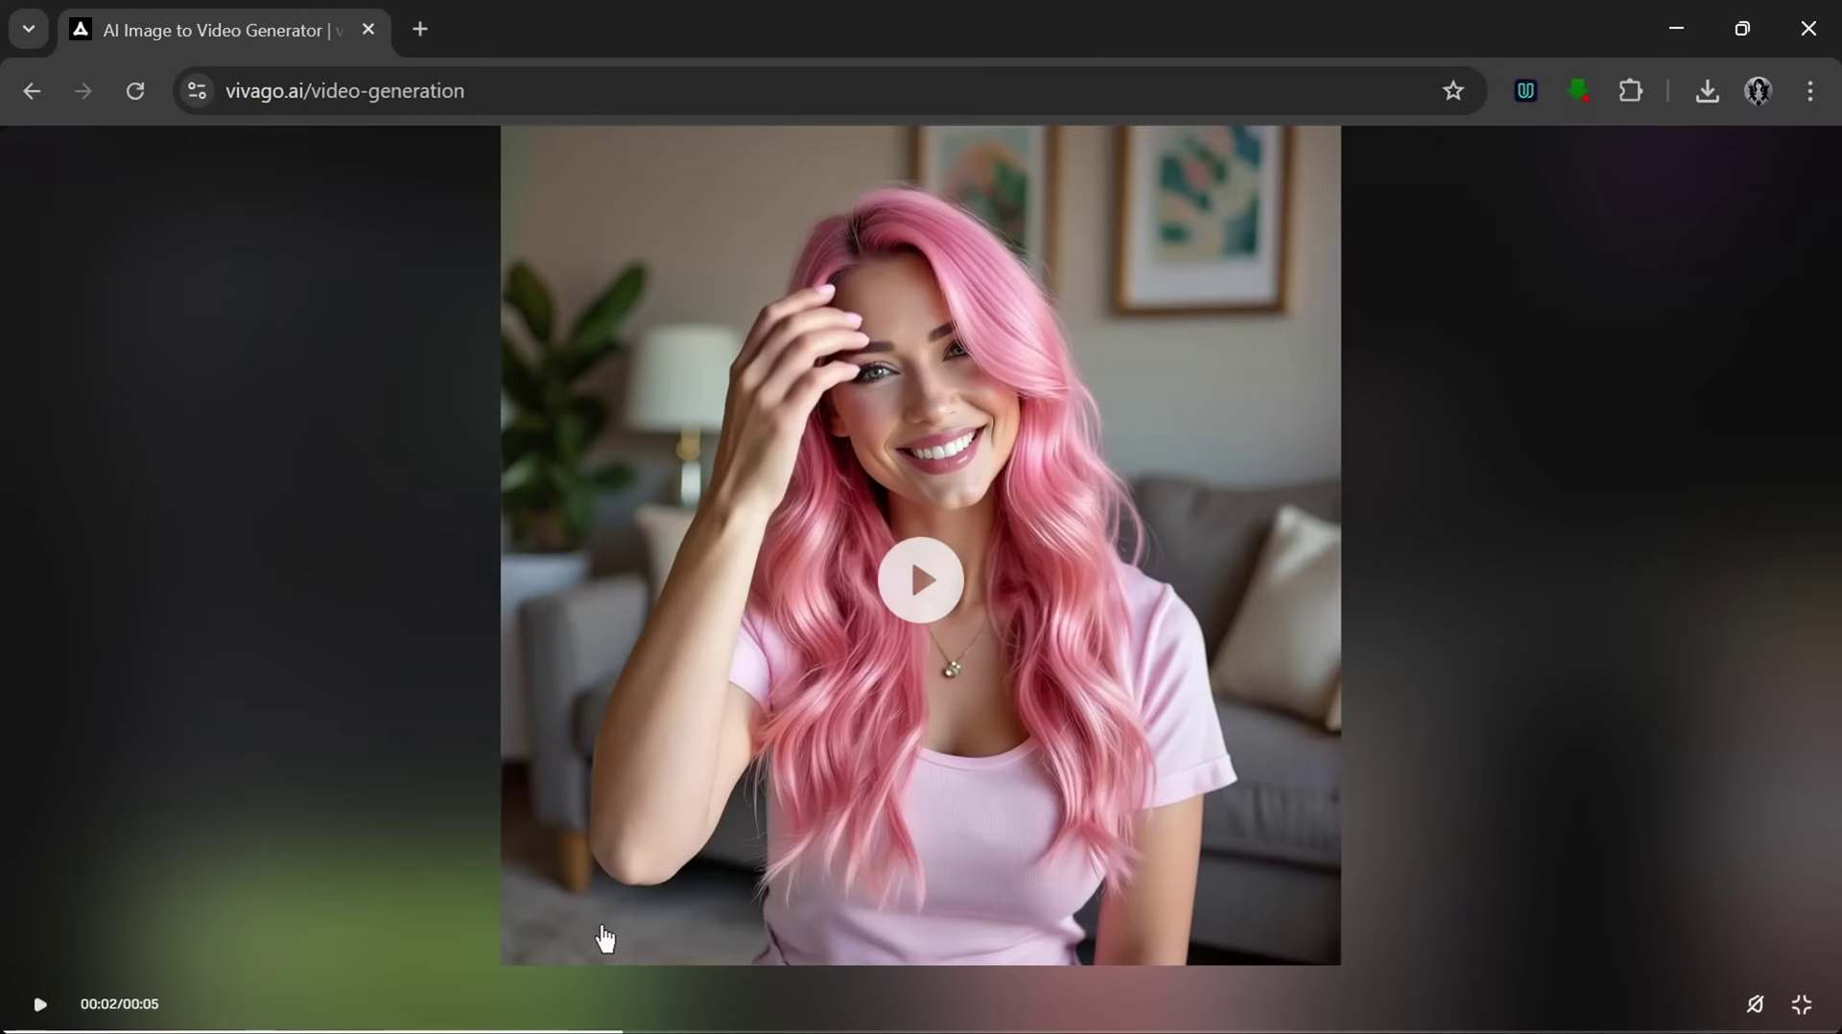
{"action": "left_click", "coordinate": [1804, 1006]}
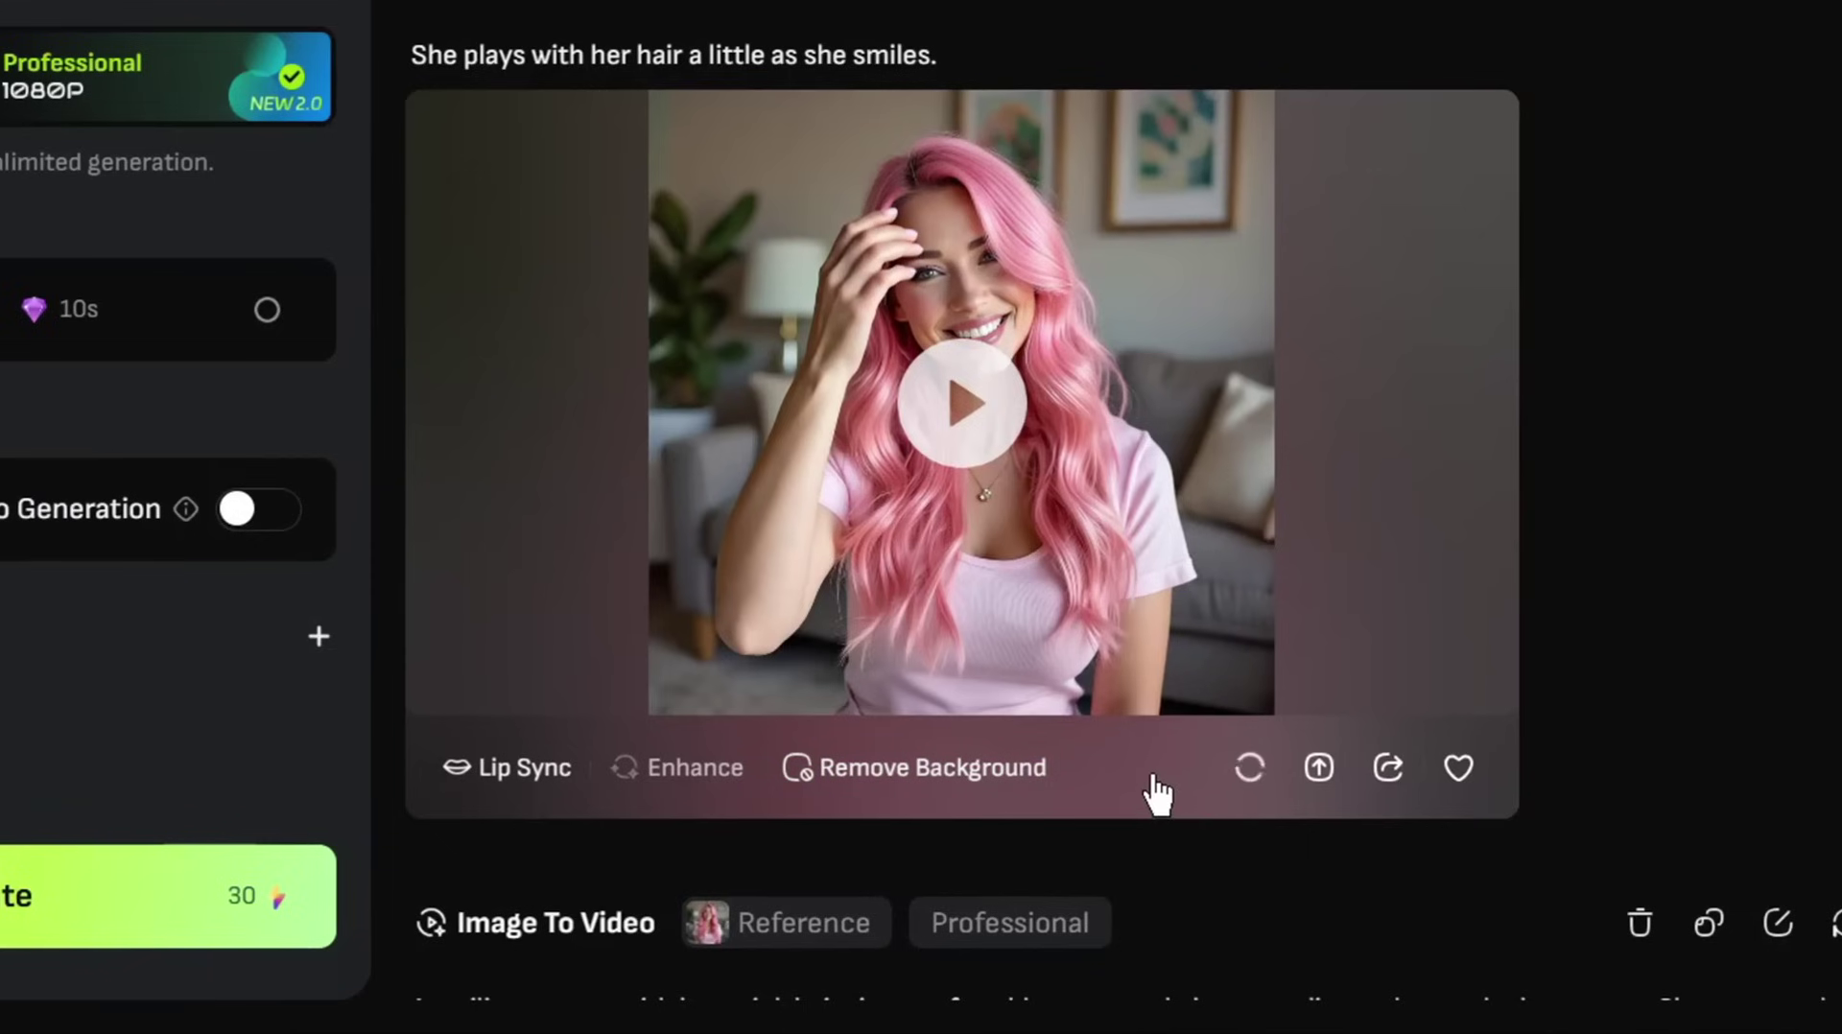
{"action": "scroll", "coordinate": [1188, 737], "scroll_direction": "down", "scroll_amount": 2}
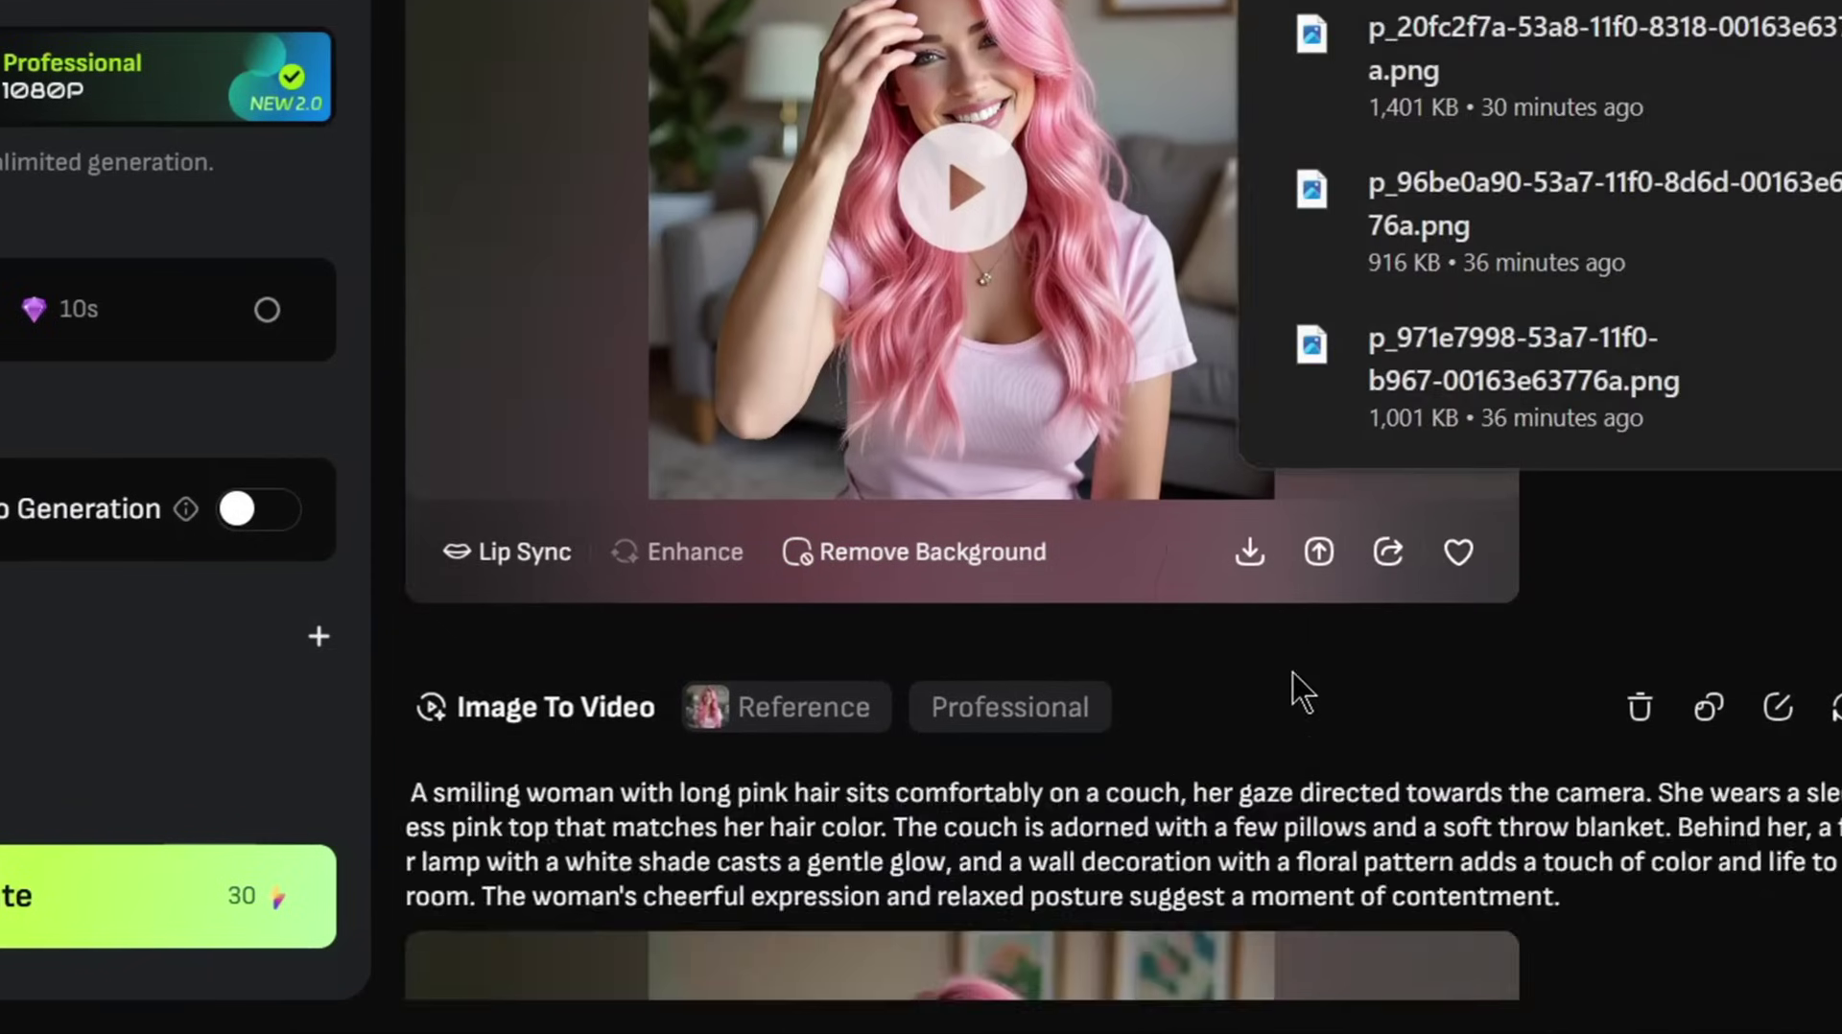
{"action": "scroll", "coordinate": [1291, 691], "scroll_direction": "up", "scroll_amount": 2}
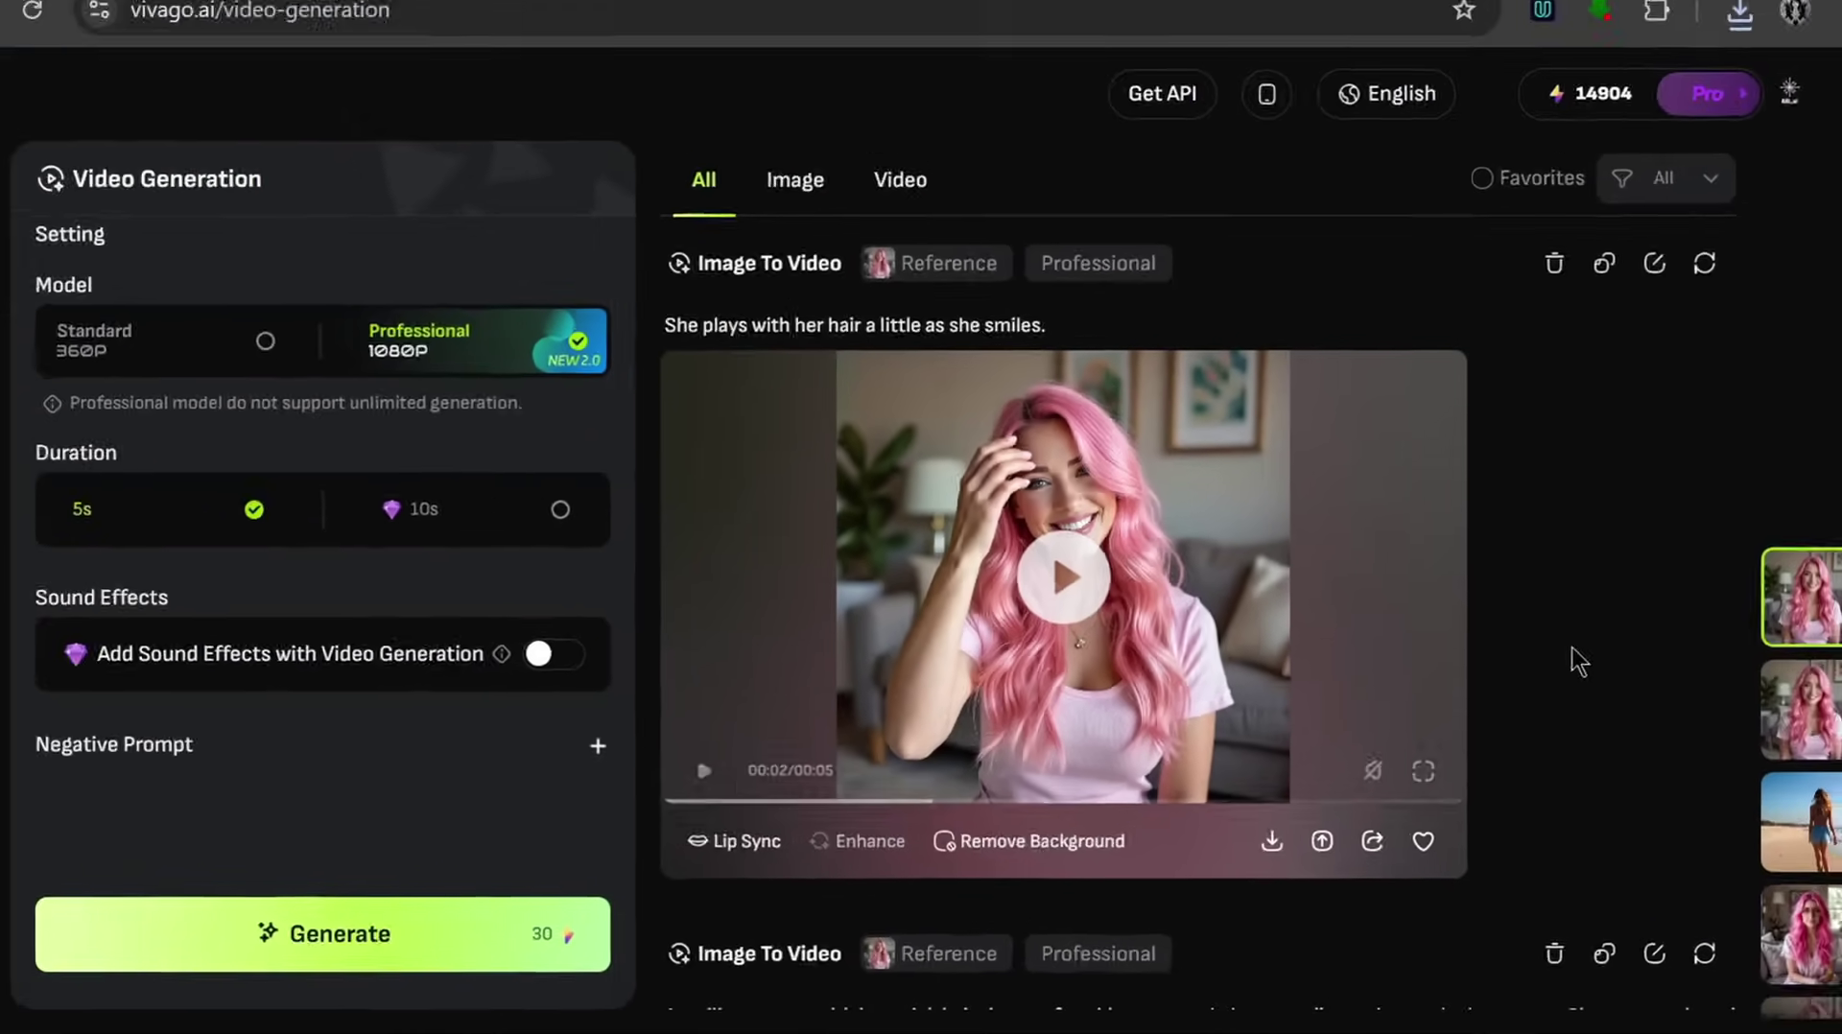
{"action": "scroll", "coordinate": [369, 657], "scroll_direction": "up", "scroll_amount": 5}
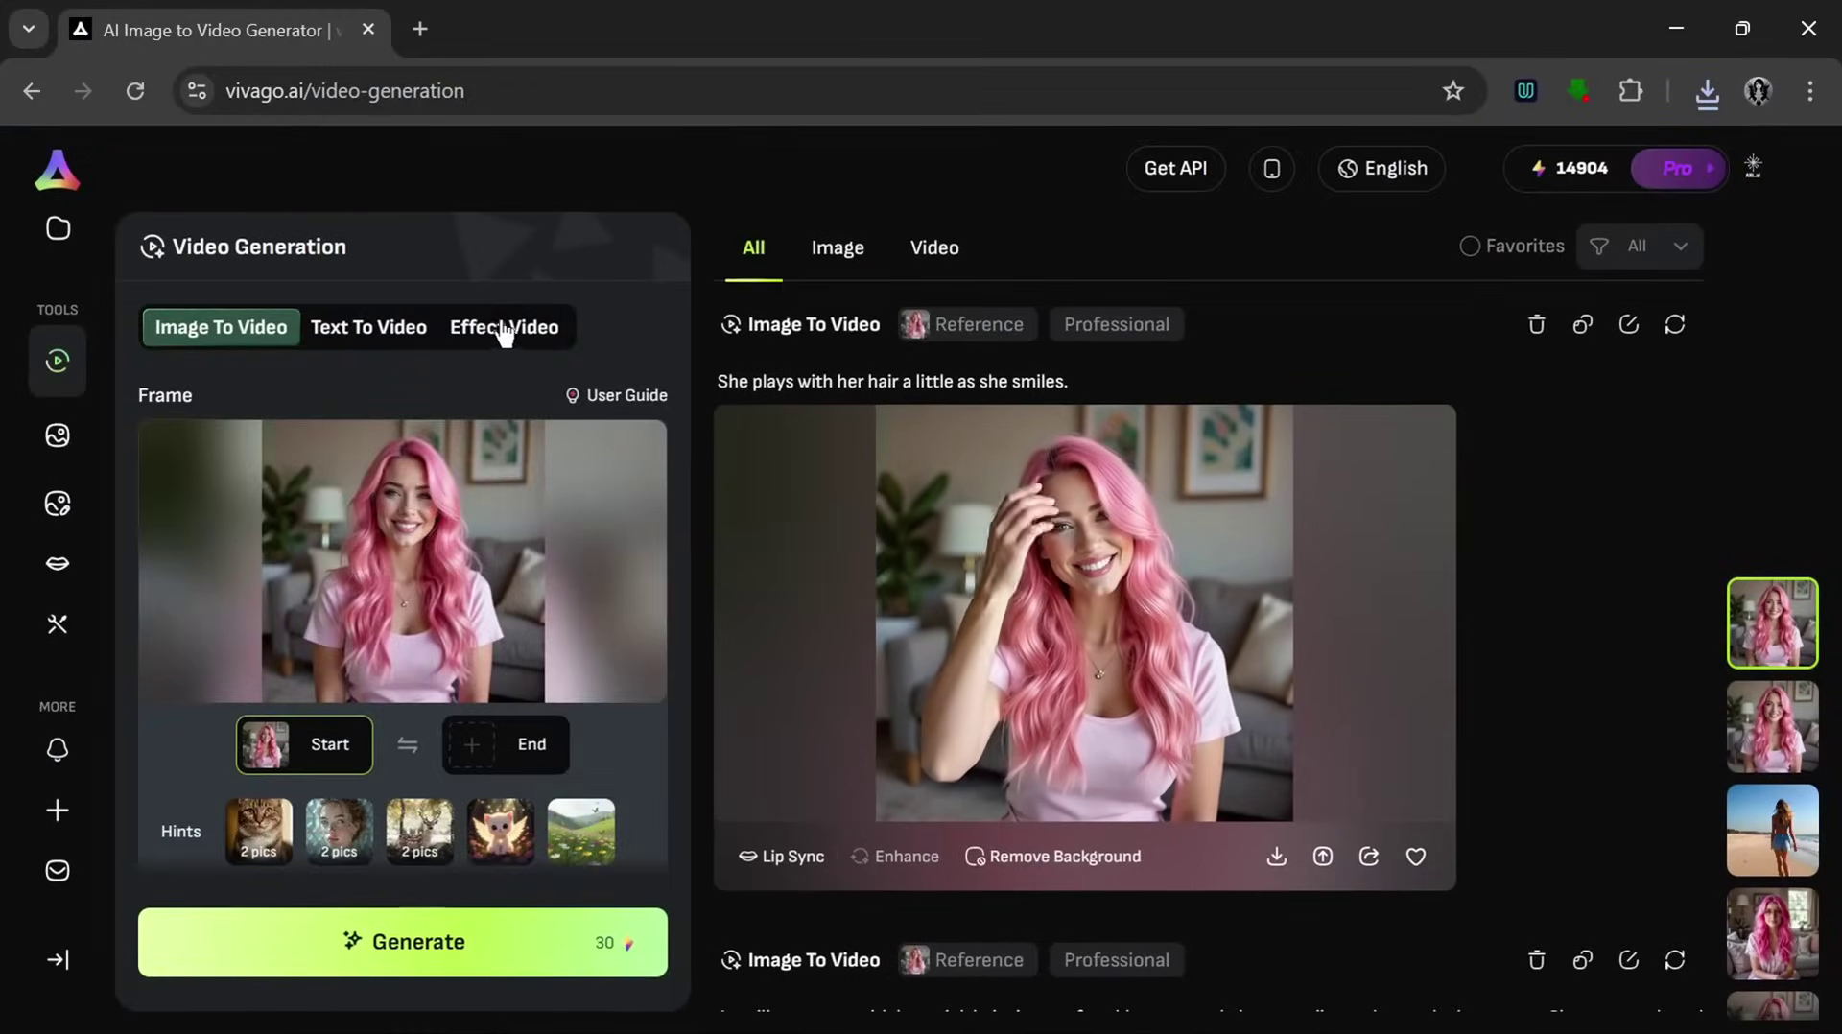
Switch to Effect Video and choose the Satisfying Cut effect
{"action": "left_click", "coordinate": [503, 331]}
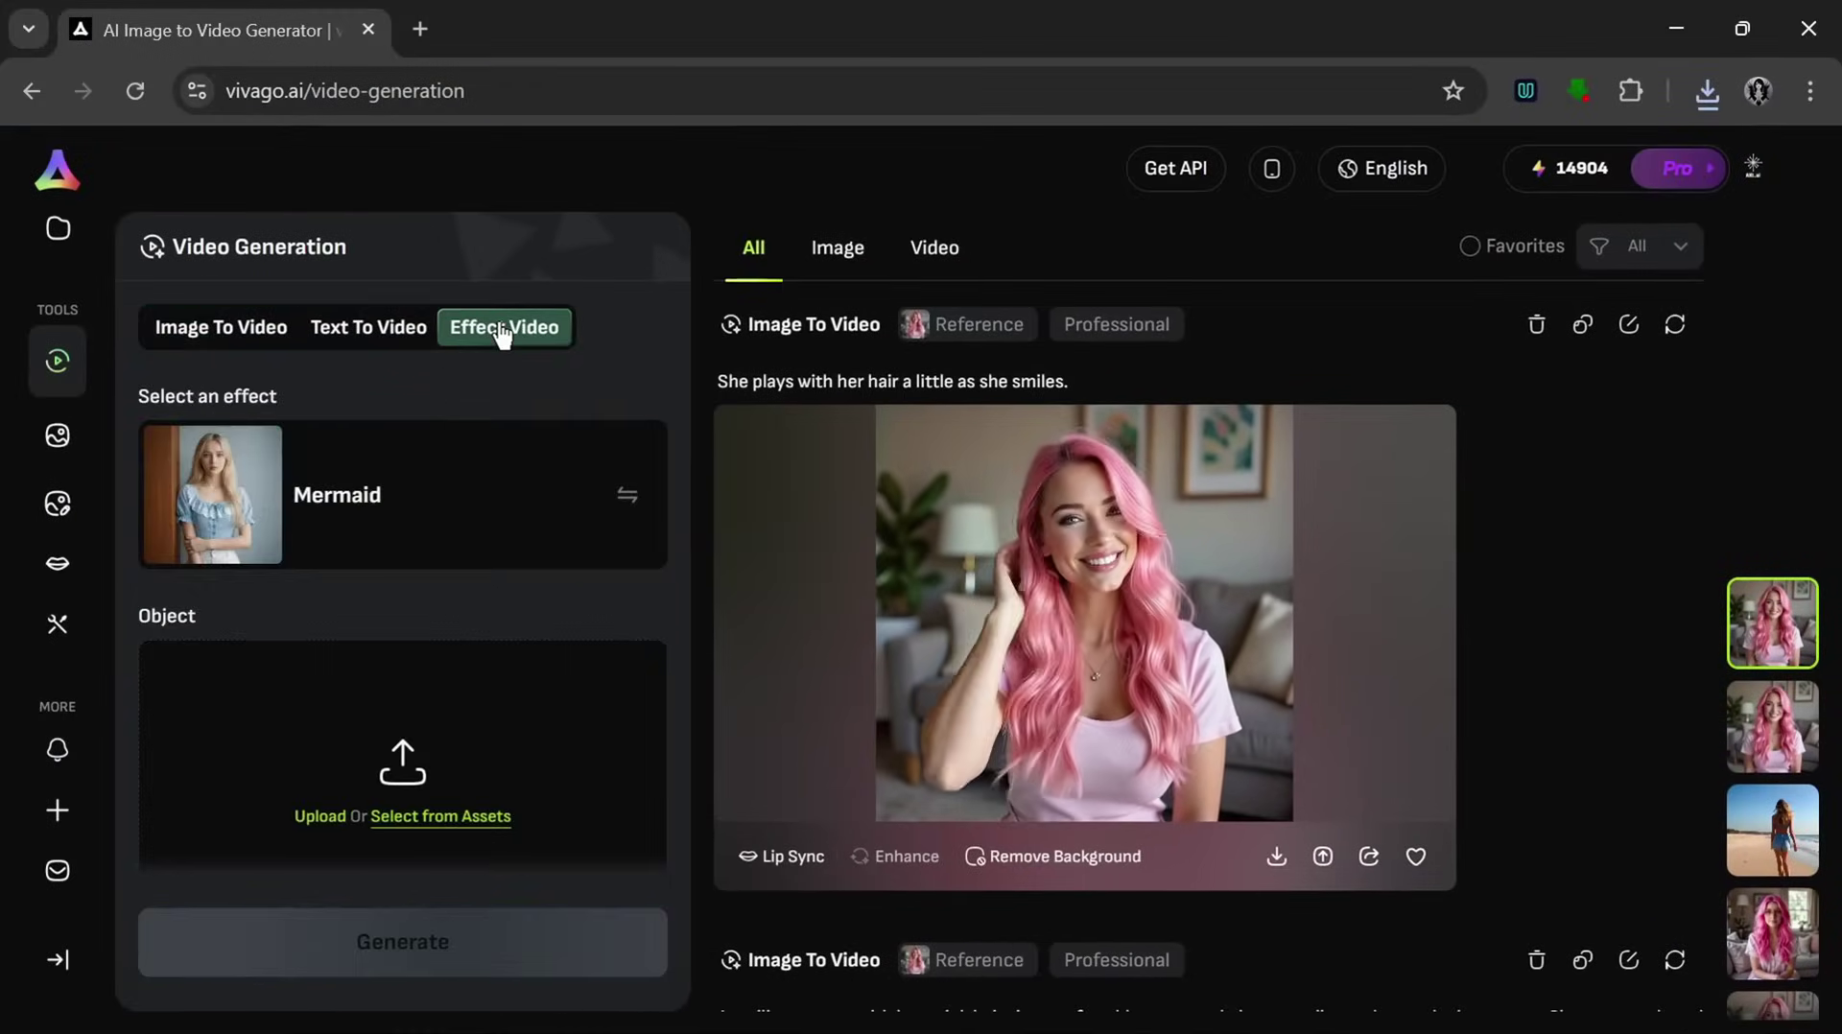
{"action": "left_click", "coordinate": [629, 498]}
{"action": "scroll", "coordinate": [905, 565], "scroll_direction": "down", "scroll_amount": 6}
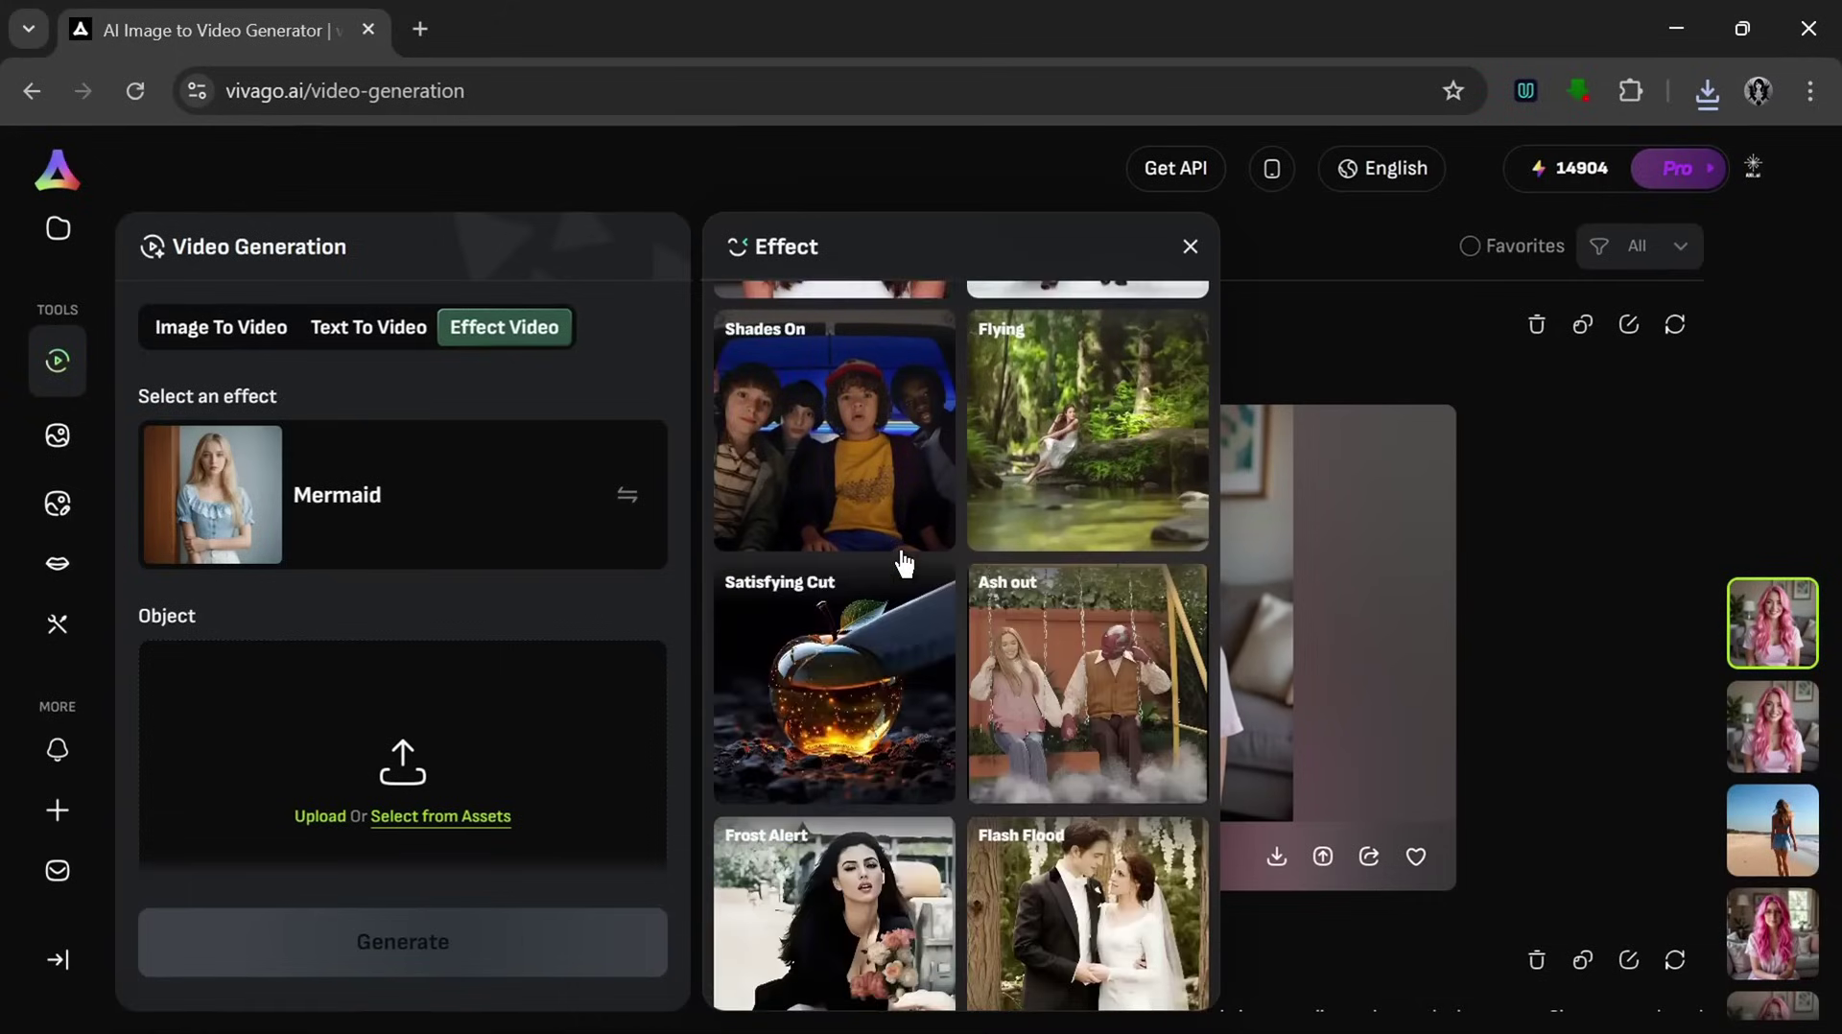
{"action": "scroll", "coordinate": [904, 565], "scroll_direction": "down", "scroll_amount": 3}
{"action": "scroll", "coordinate": [864, 537], "scroll_direction": "up", "scroll_amount": 2}
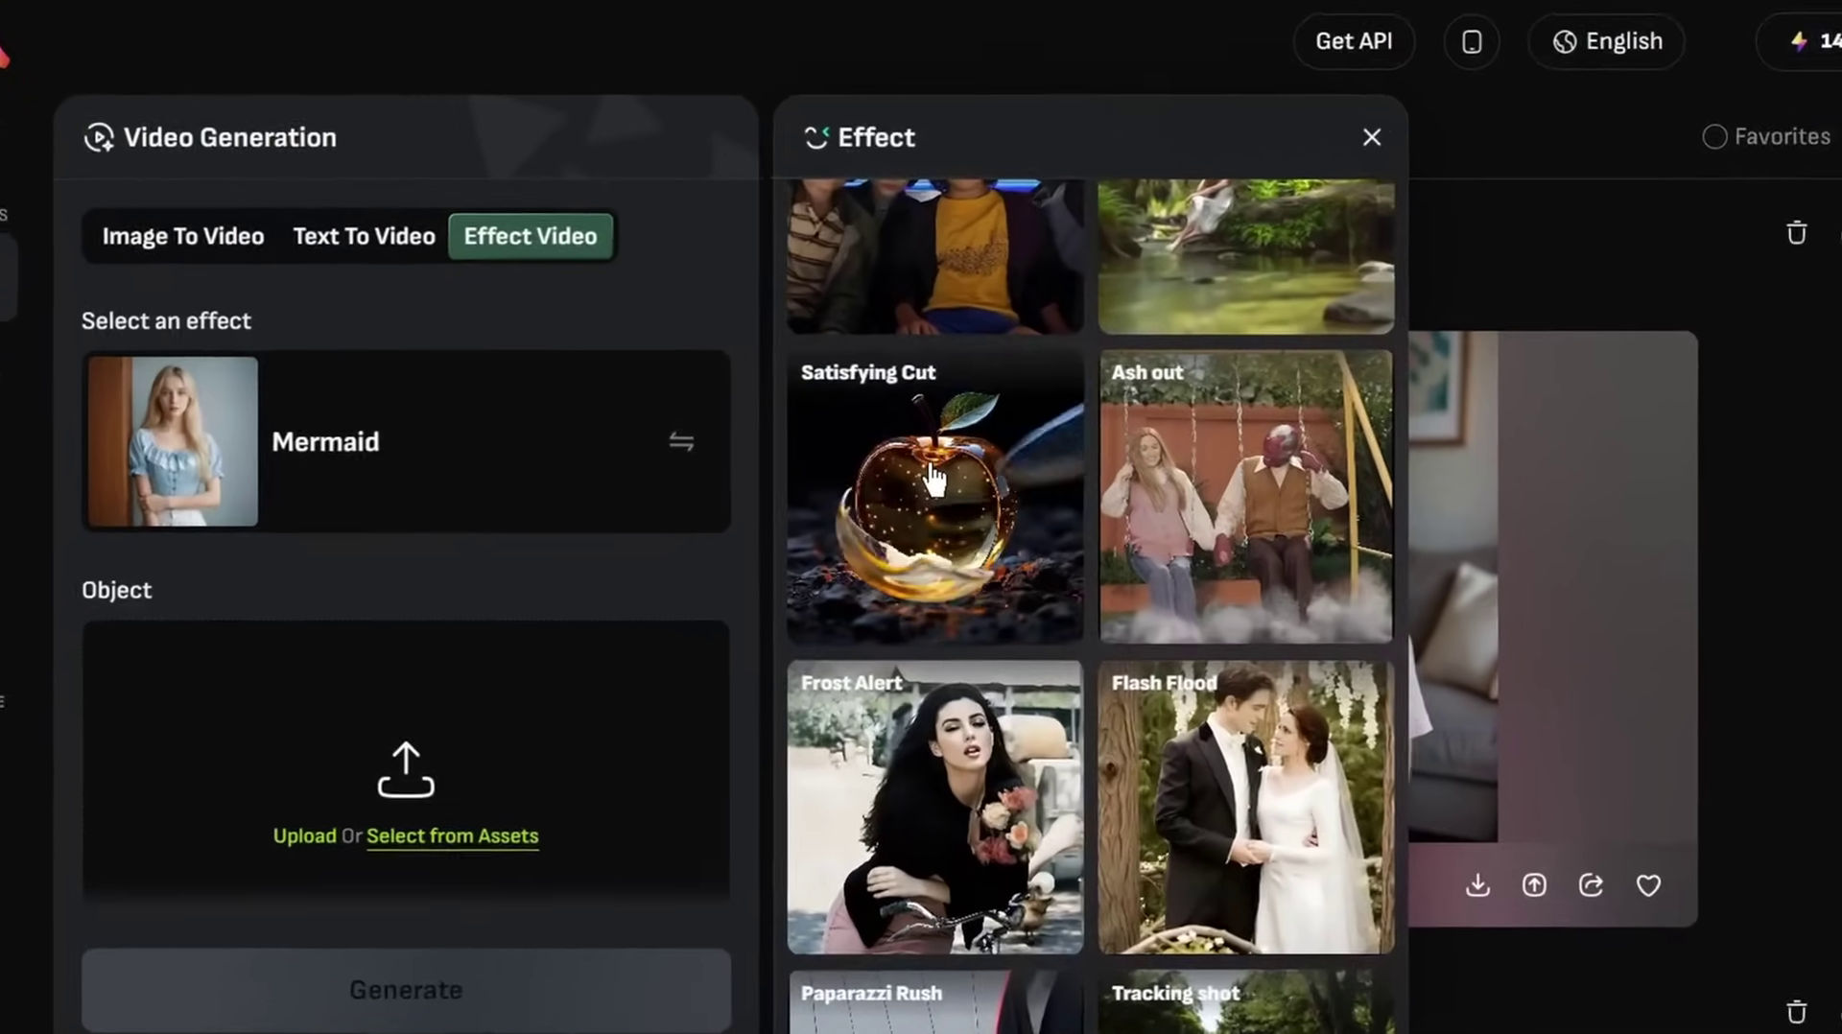
{"action": "left_click", "coordinate": [933, 477]}
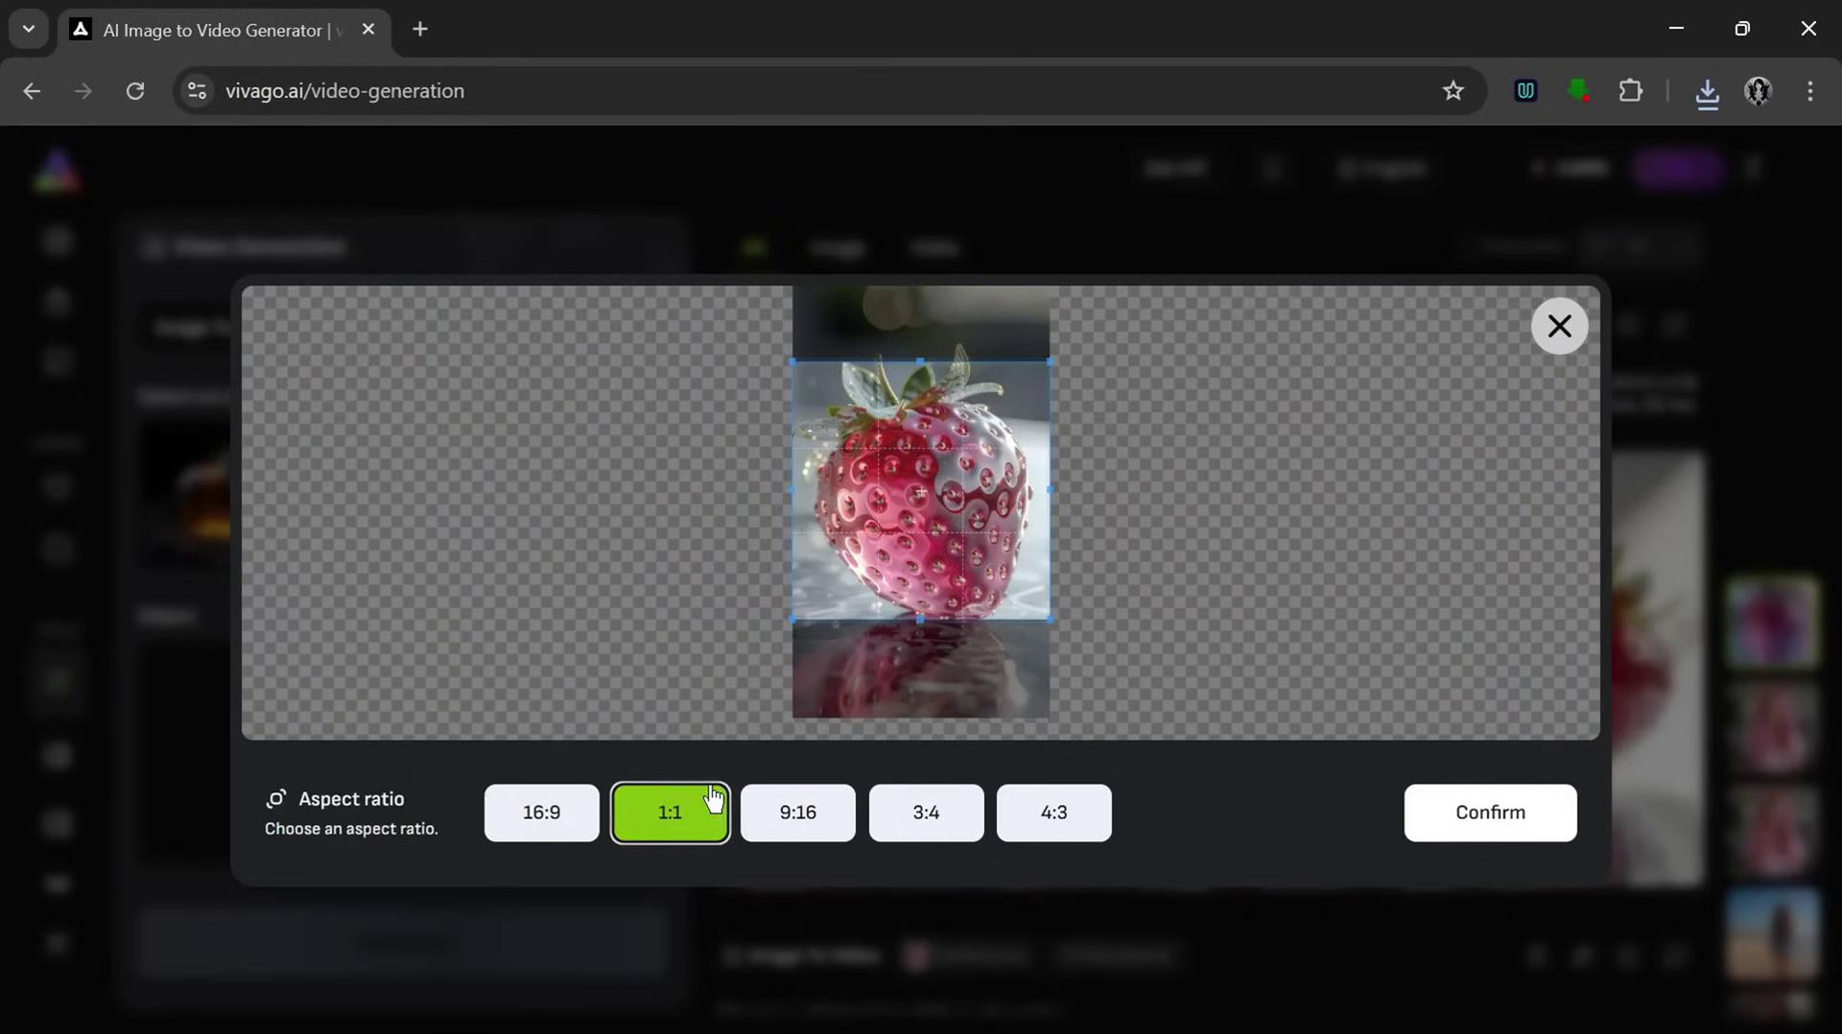
Crop the glass strawberry image to 9:16 and generate the effect video
{"action": "left_click", "coordinate": [800, 813]}
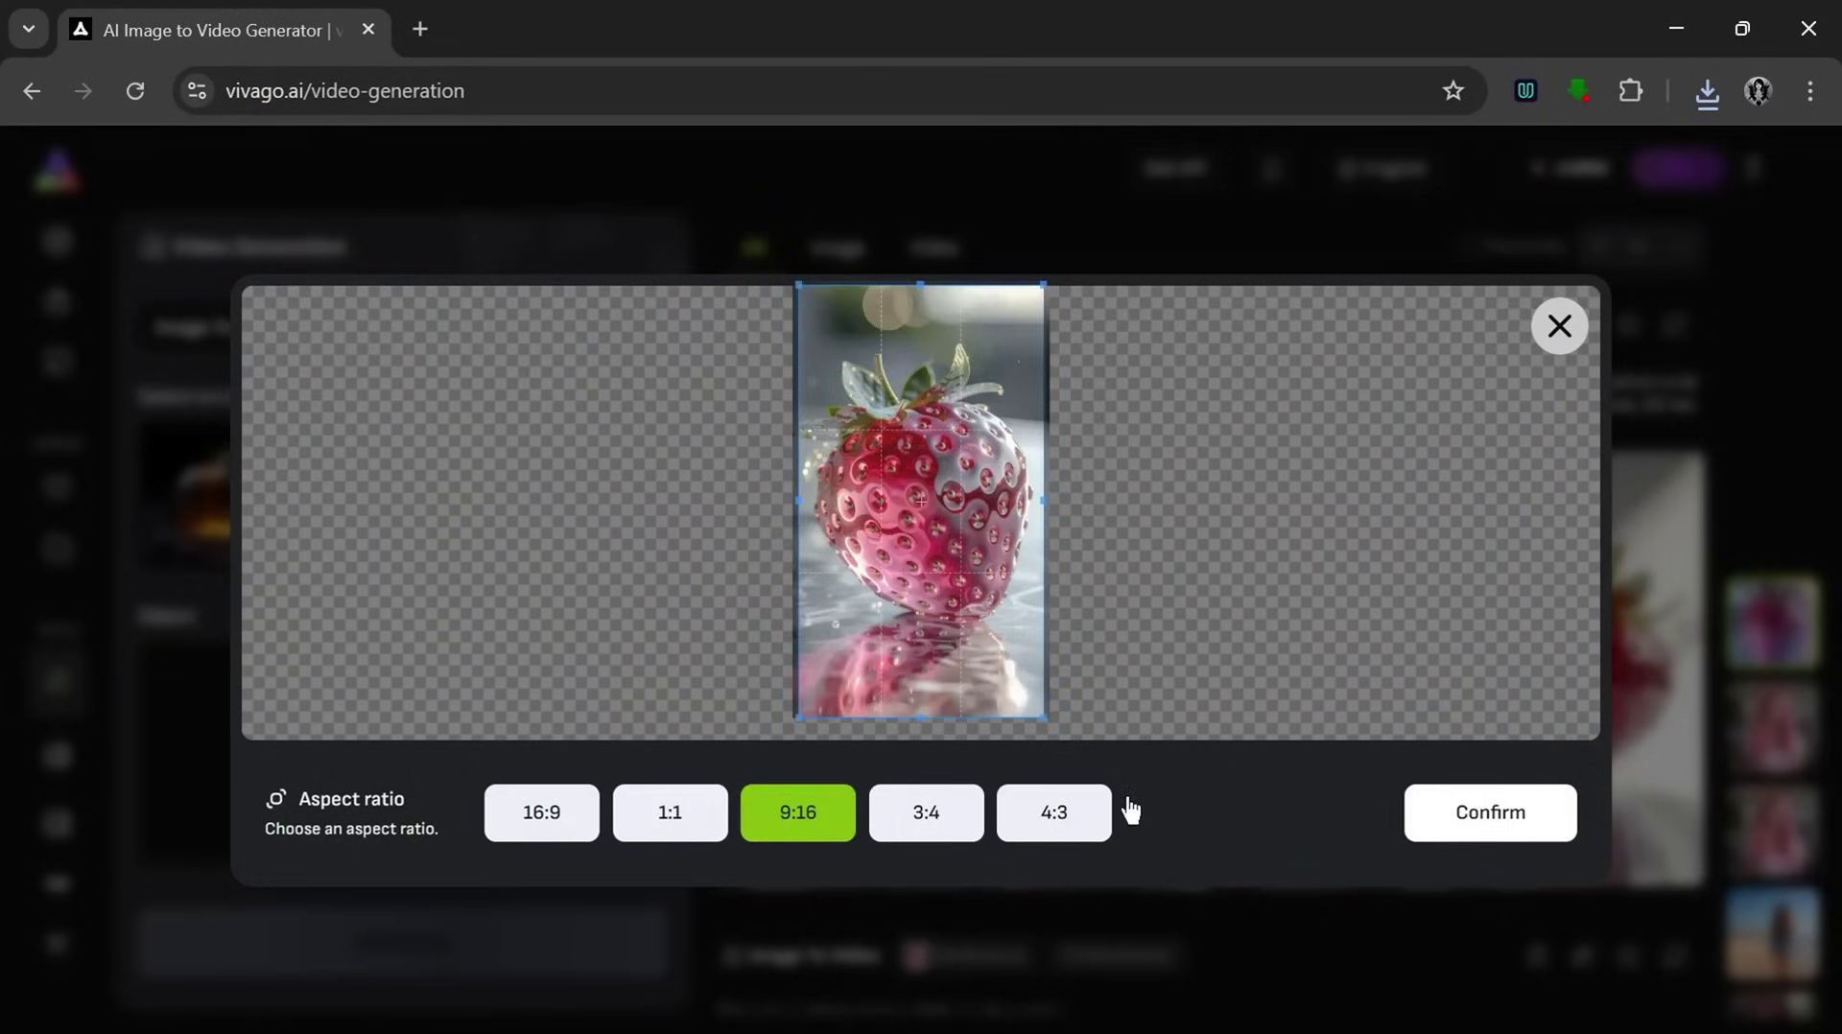
{"action": "left_click", "coordinate": [1468, 815]}
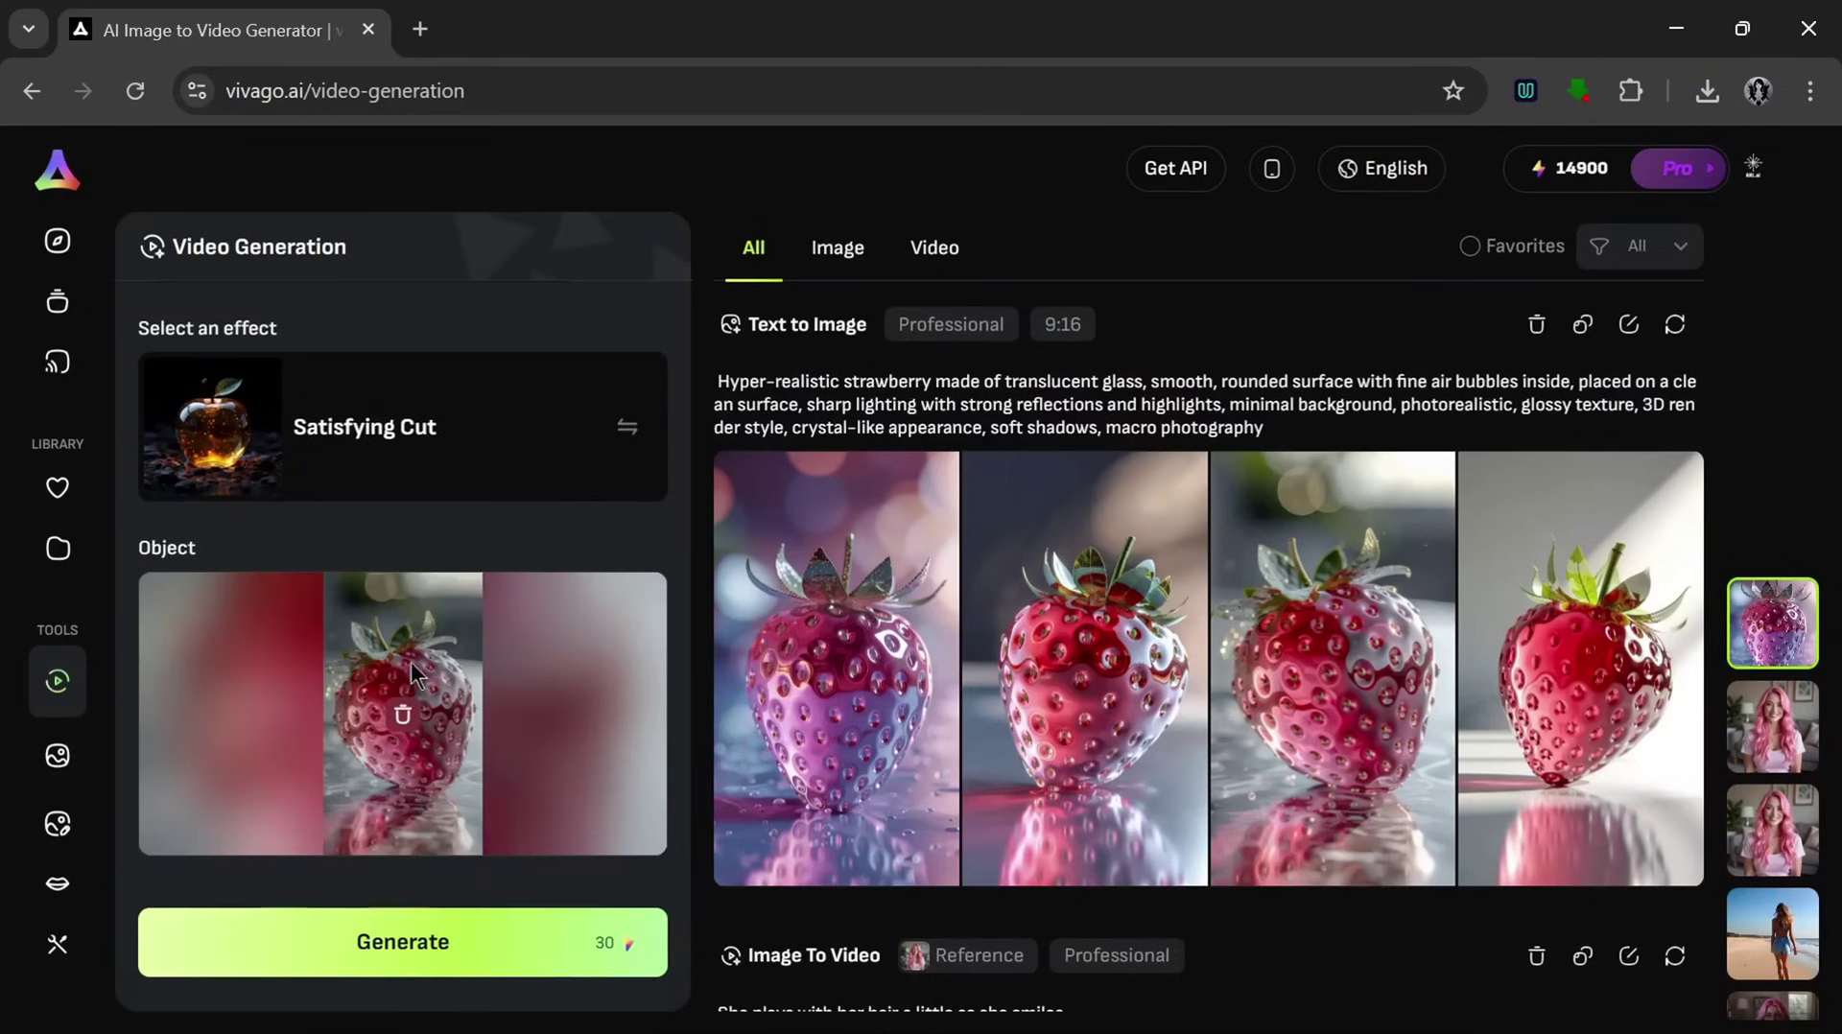
{"action": "left_click", "coordinate": [456, 941]}
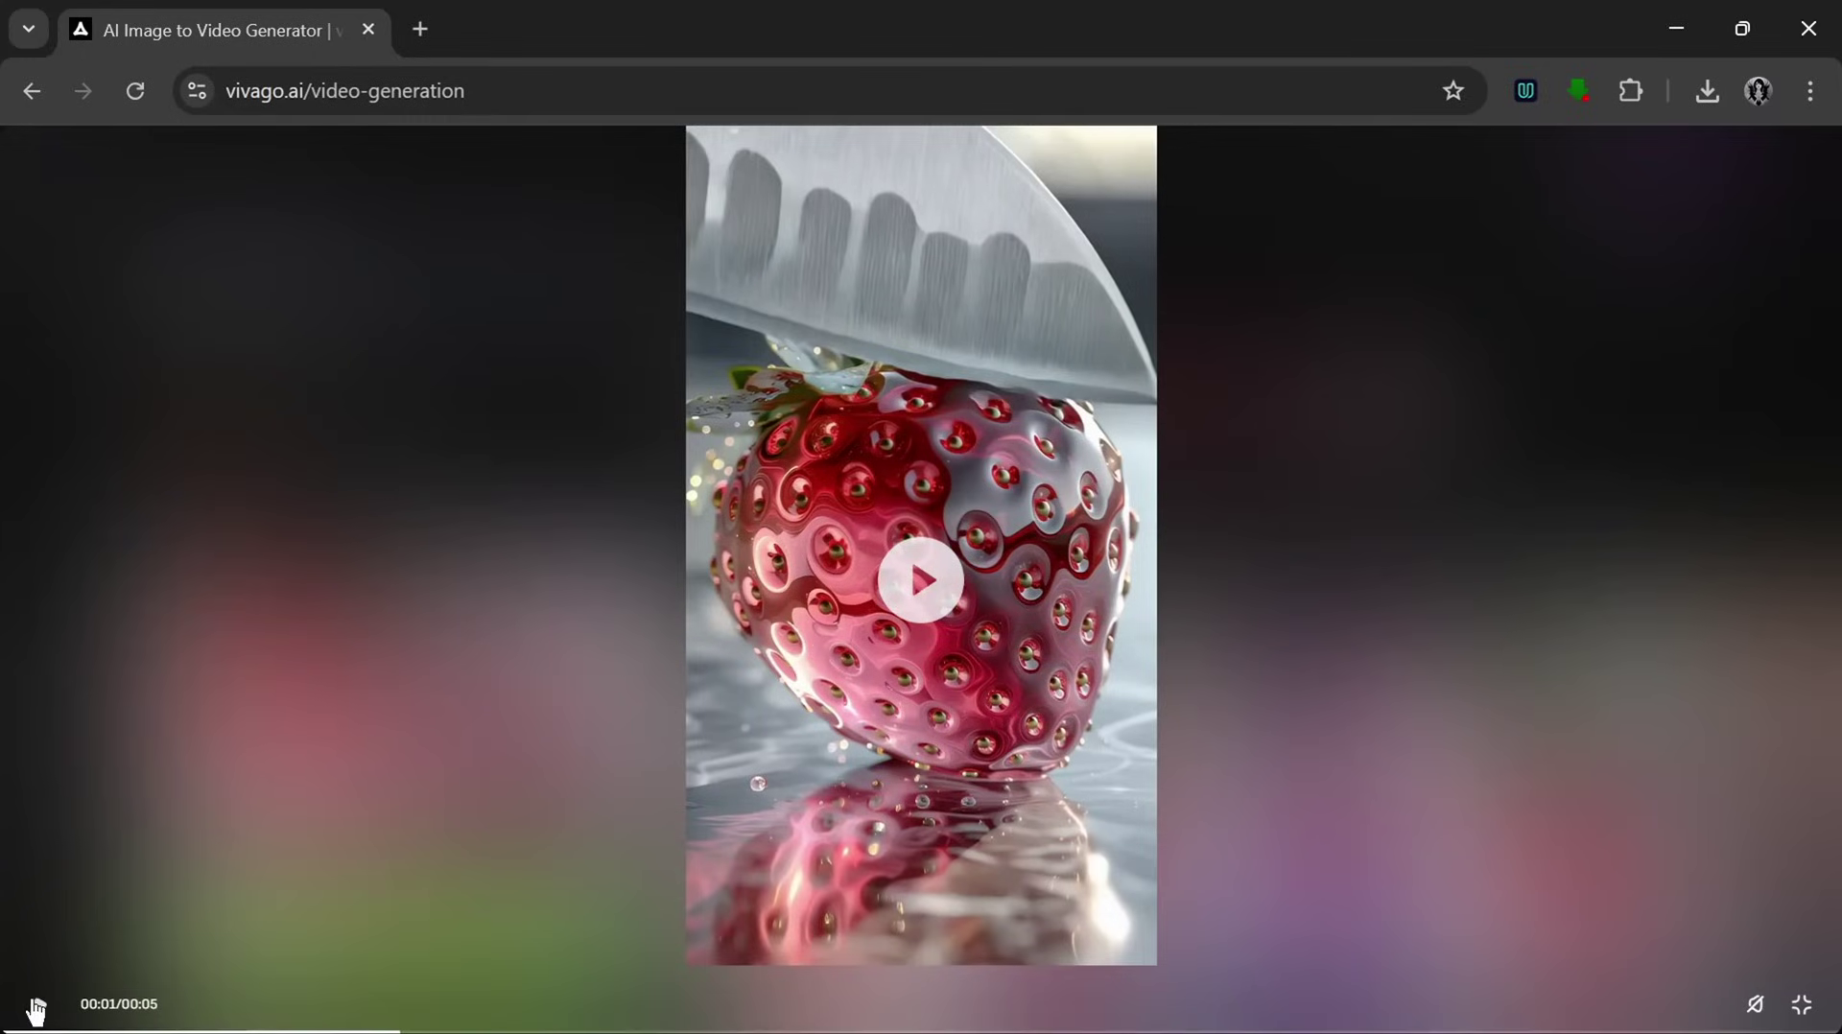
Play the strawberry Satisfying Cut video, then pause it
{"action": "left_click", "coordinate": [37, 1007]}
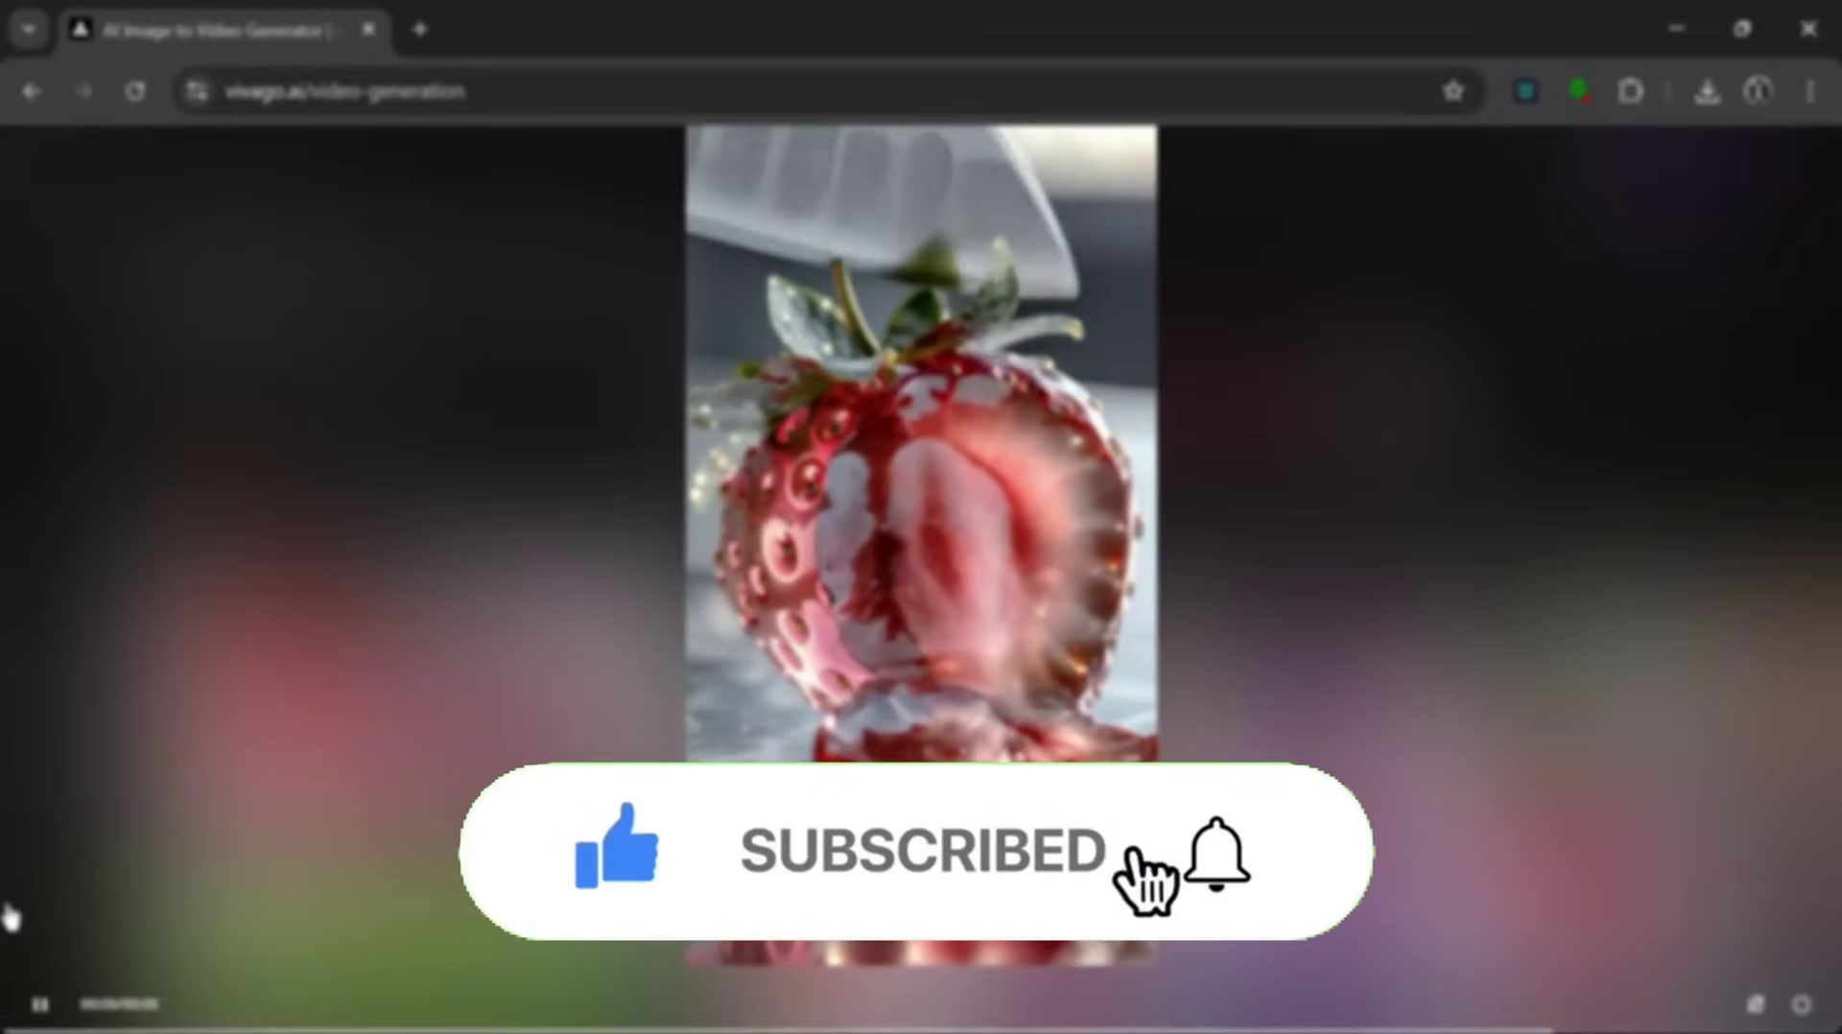
{"action": "left_click", "coordinate": [39, 1004]}
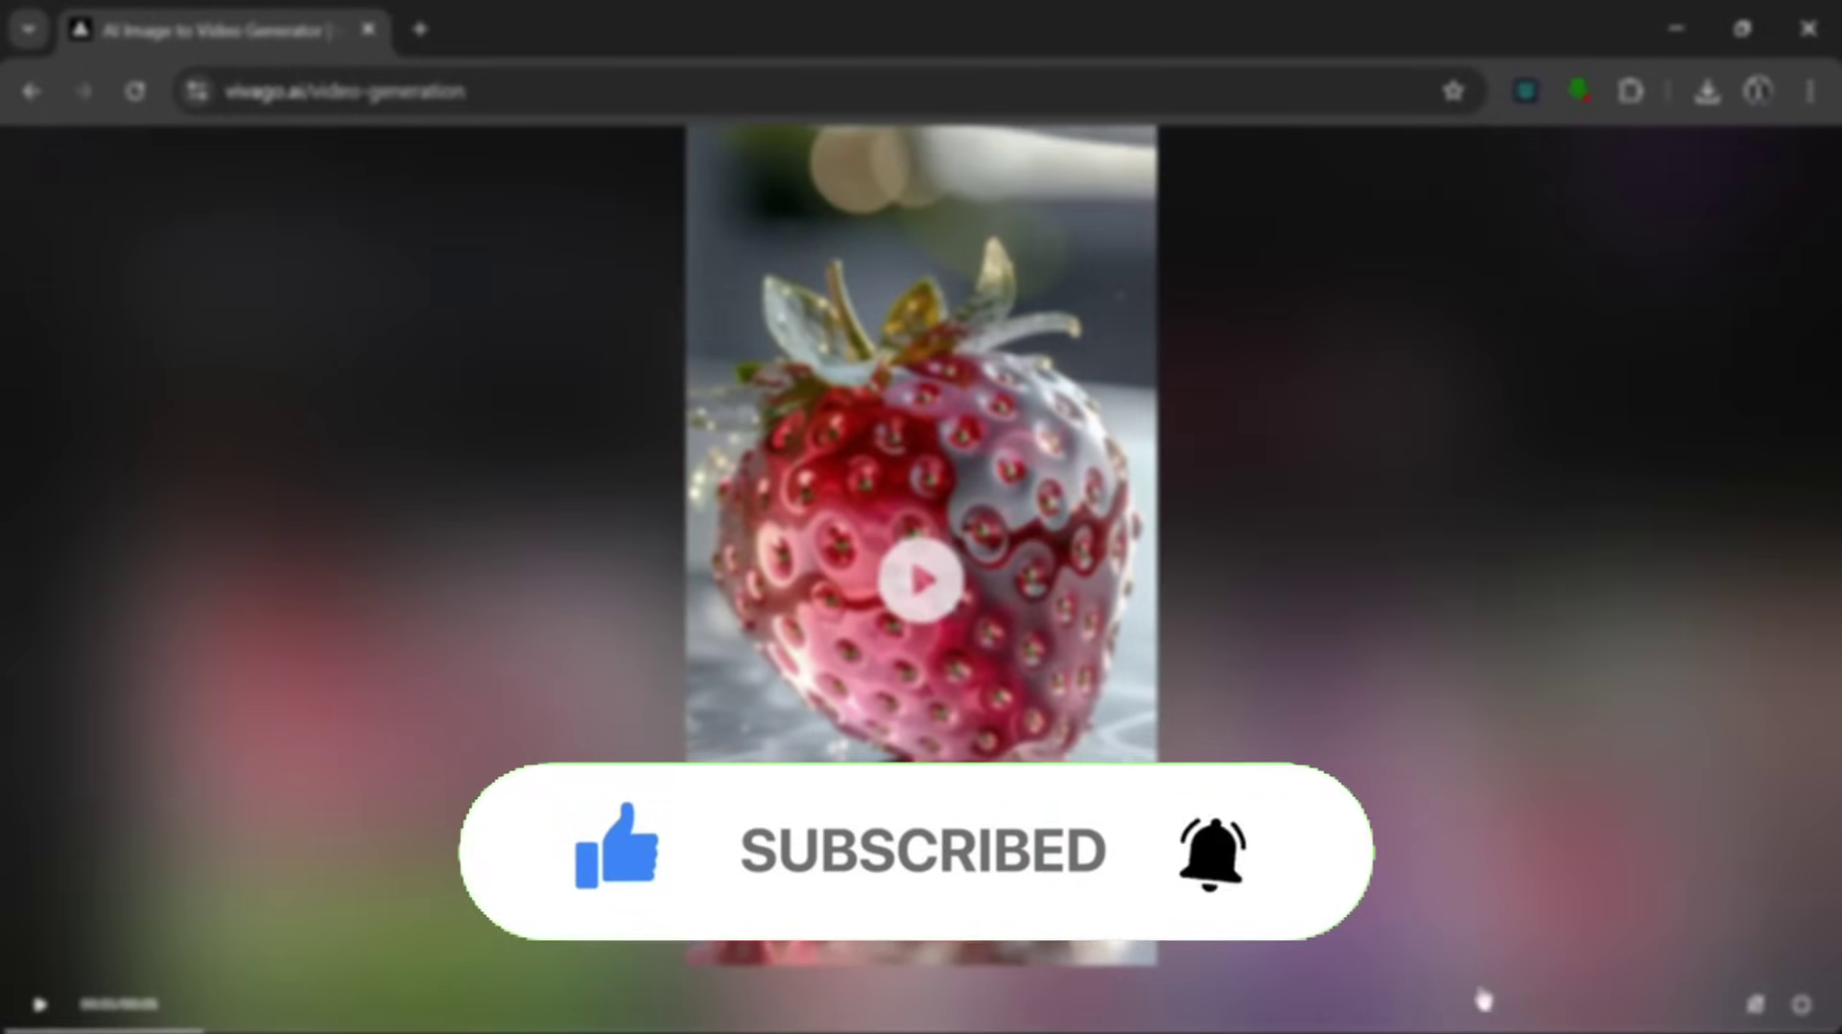